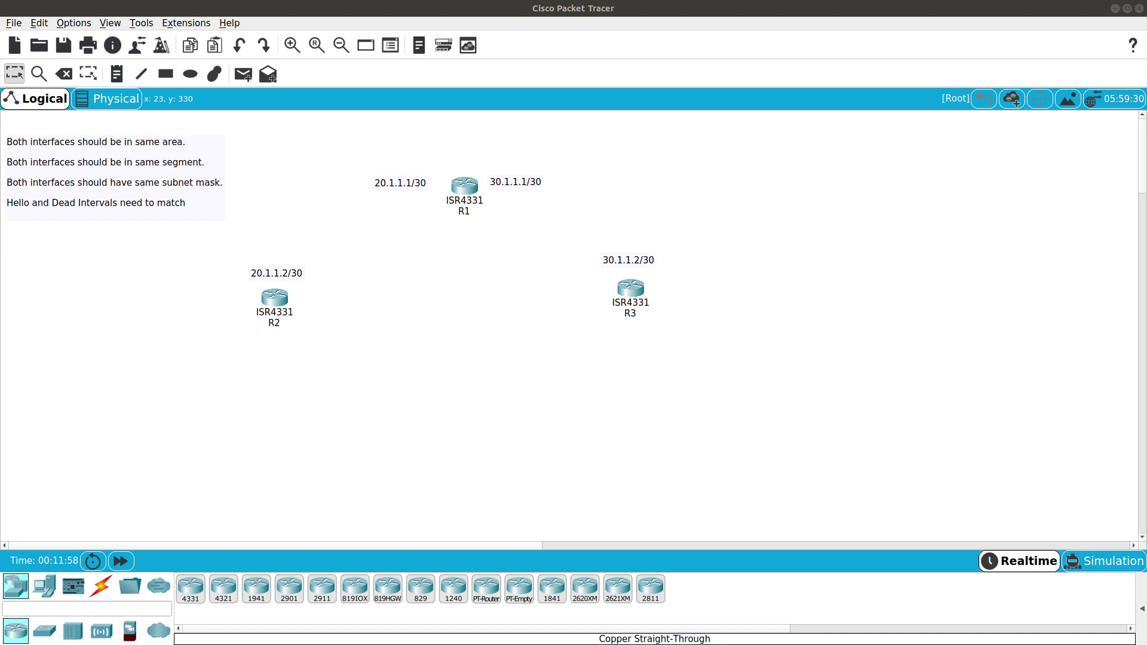
Reposition the 20.1.1.1/30 and 30.1.1.1/30 labels higher on either side of R1, and the 30.1.1.2/30 label just above R3.
drag(414, 183, 422, 174)
drag(505, 183, 509, 173)
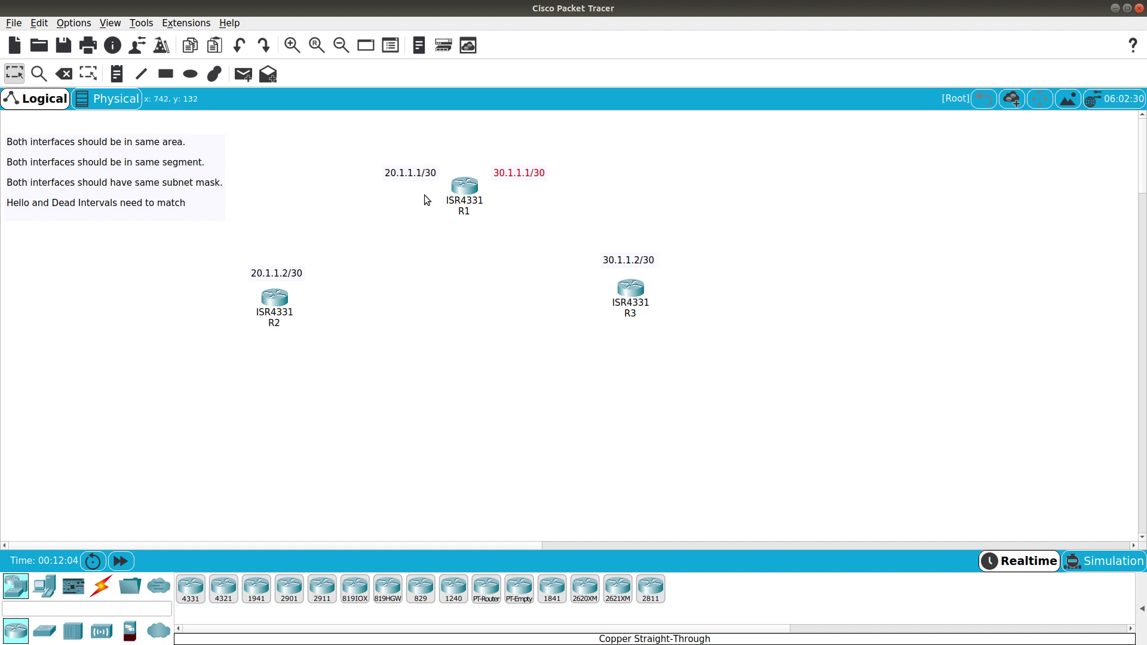
click(411, 205)
drag(644, 266, 657, 268)
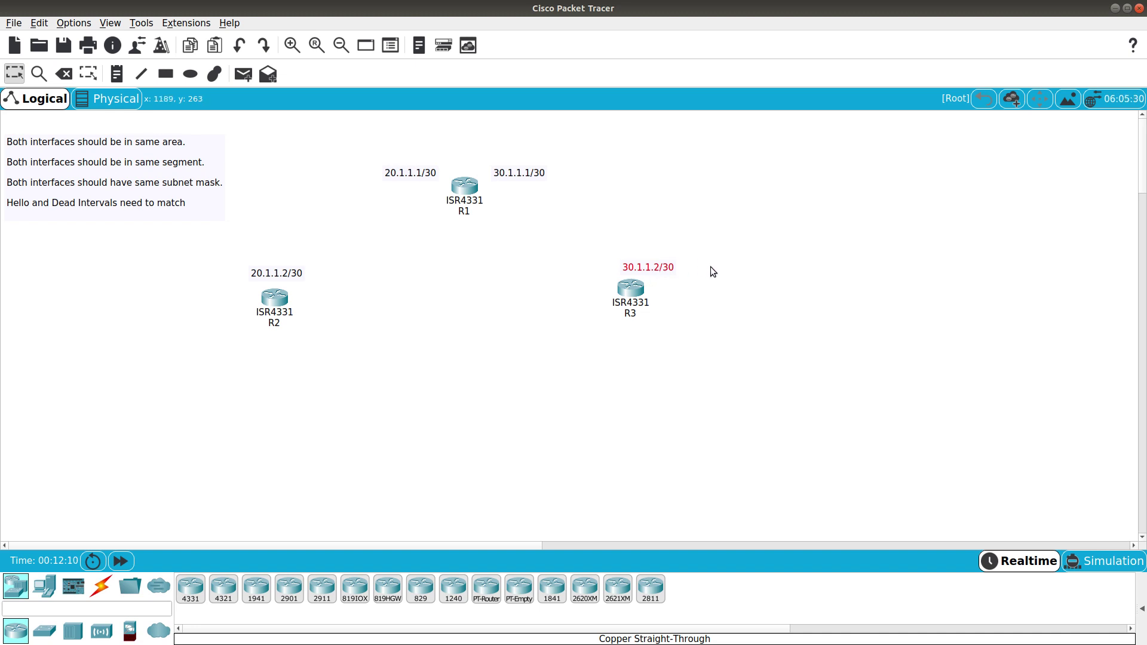
drag(669, 271, 656, 267)
drag(525, 174, 518, 173)
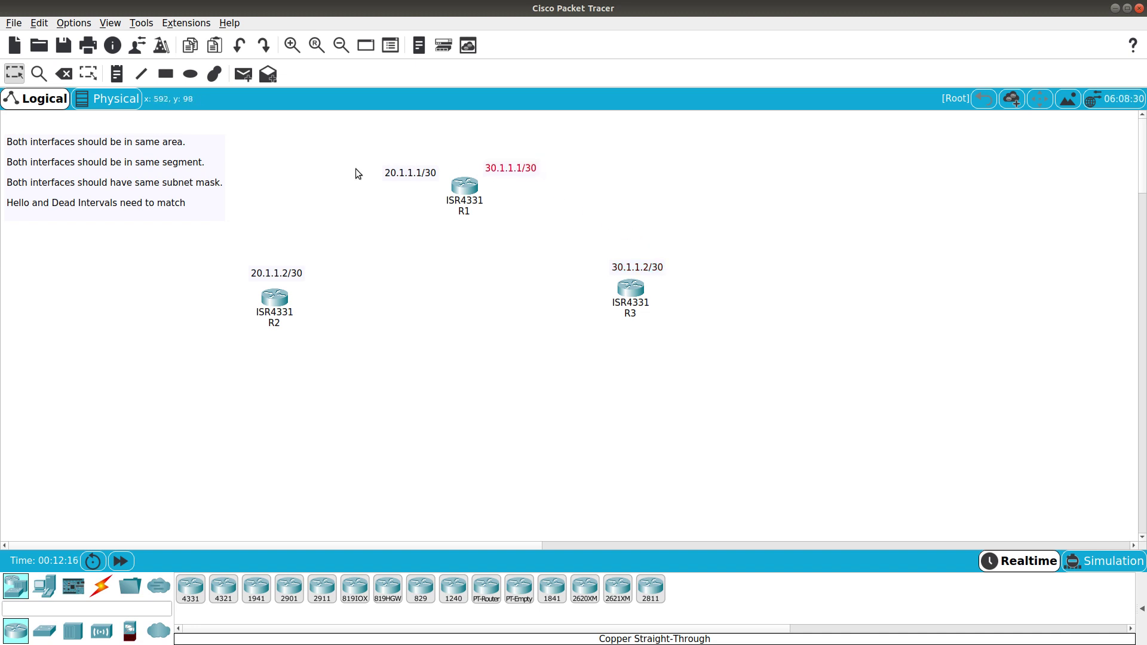
click(402, 171)
drag(502, 163, 509, 162)
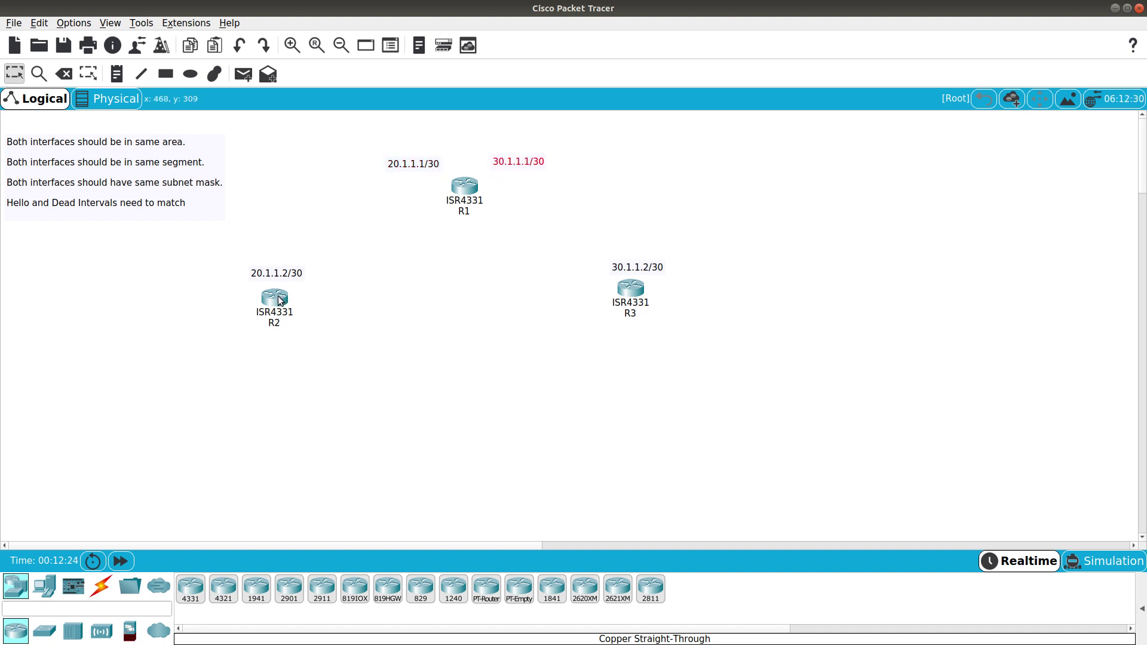
Connect R2's GigabitEthernet0/0/0 to R1's GigabitEthernet0/0/0 with a copper cross-over cable.
click(101, 586)
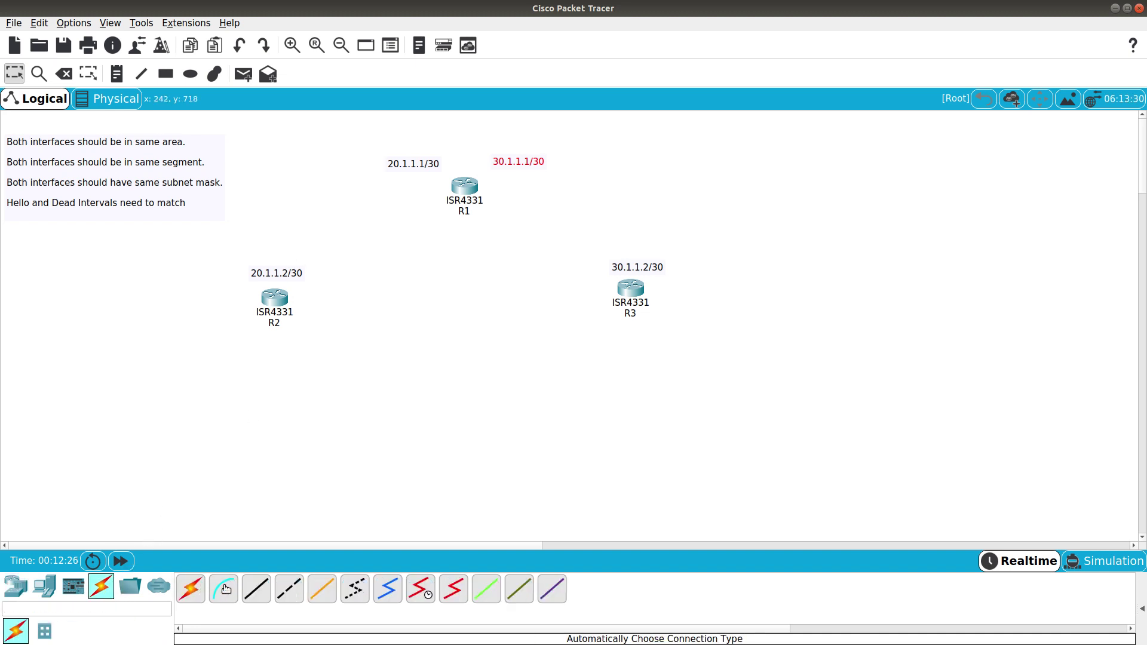
click(286, 597)
click(272, 302)
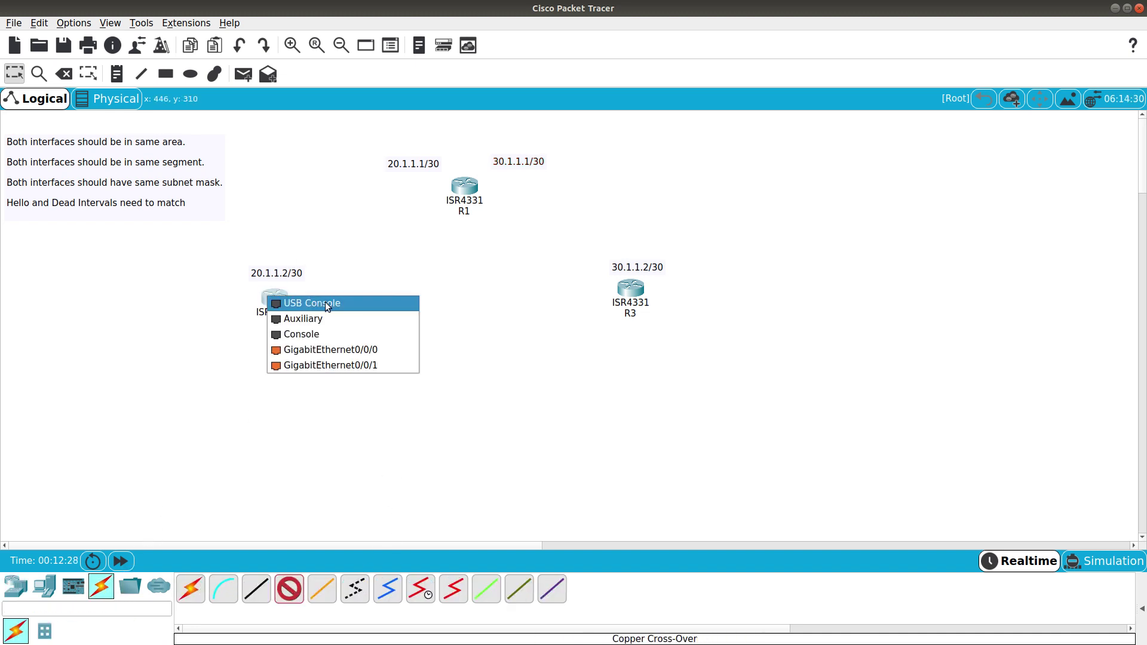
click(348, 350)
click(464, 188)
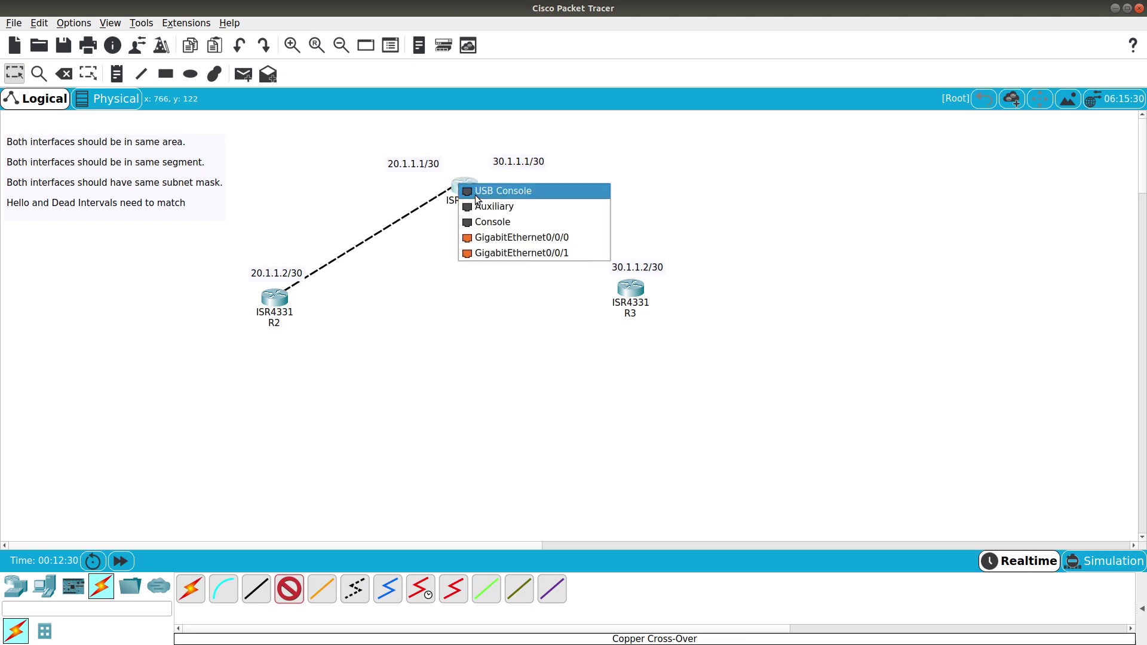
click(496, 238)
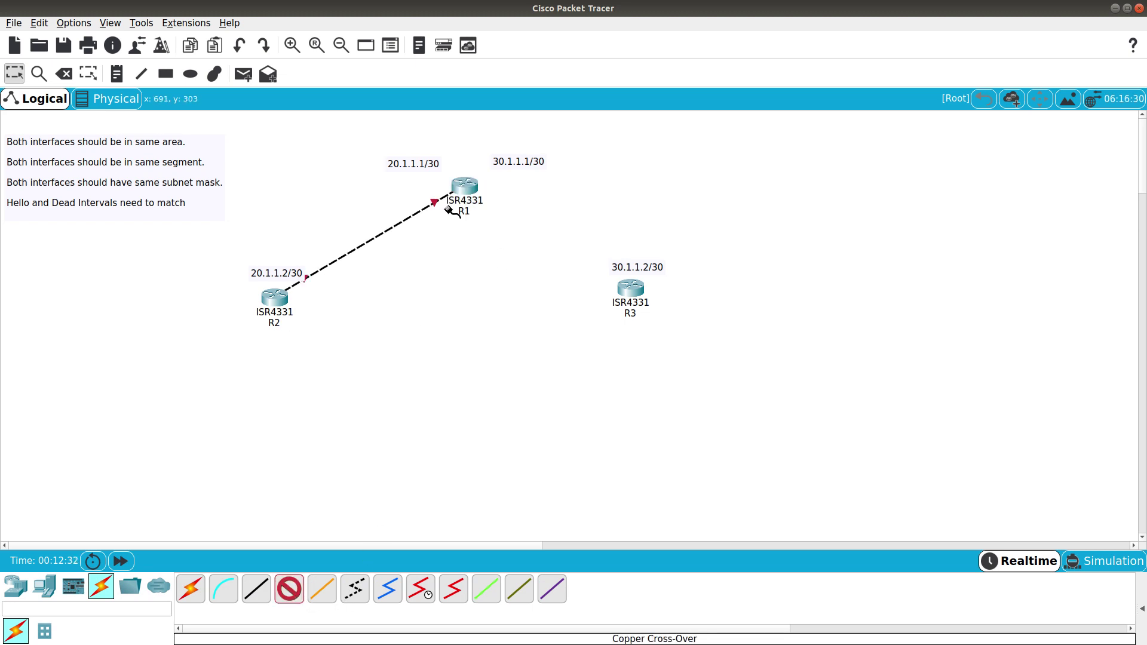
Connect R1 to R3 with a copper cross-over cable between their GigabitEthernet ports.
click(471, 191)
click(496, 238)
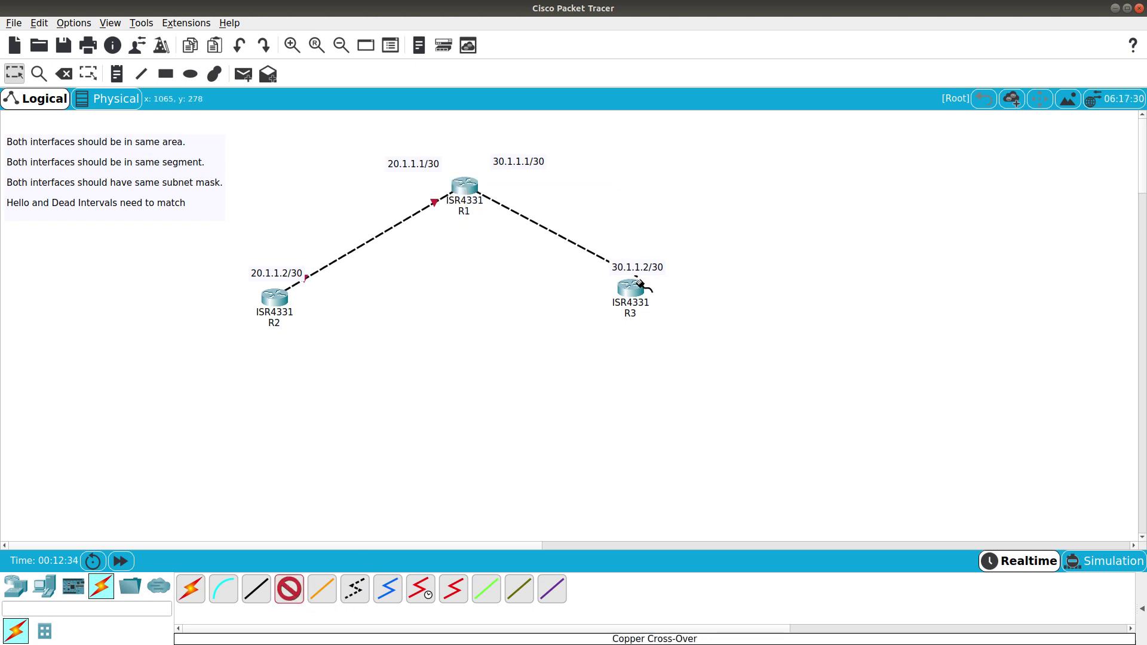
click(630, 291)
click(670, 355)
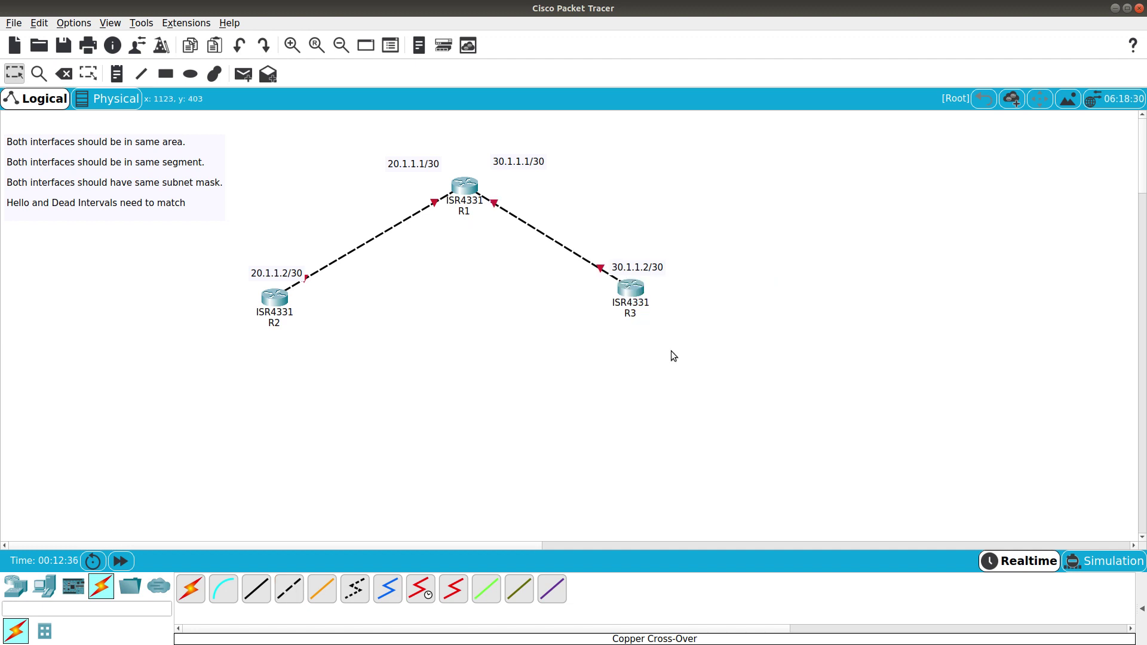
Open R2's command line interface in an enlarged window placed clear of R1 and R2 in the topology.
click(274, 297)
drag(472, 141, 755, 108)
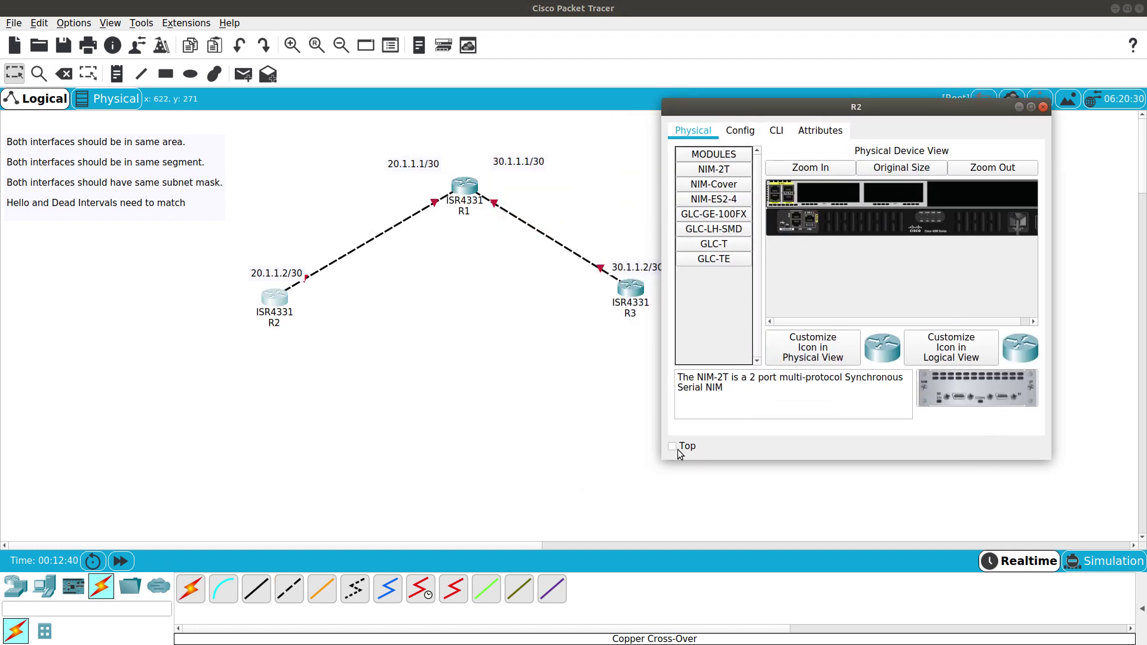
drag(665, 459, 519, 513)
click(634, 130)
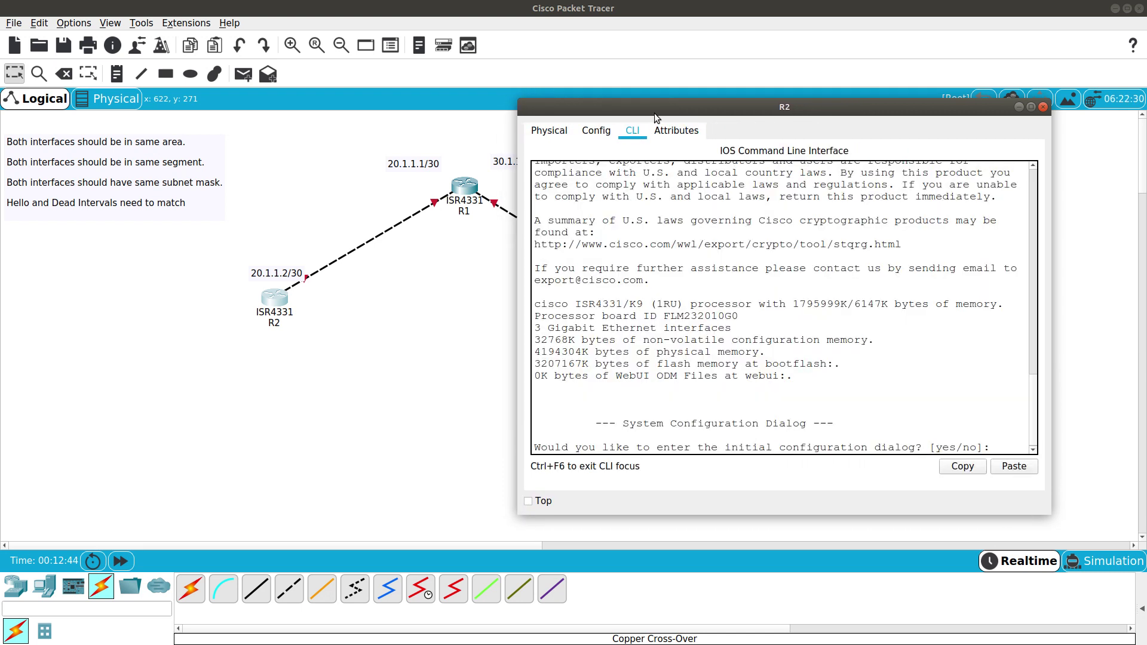
drag(666, 107, 729, 96)
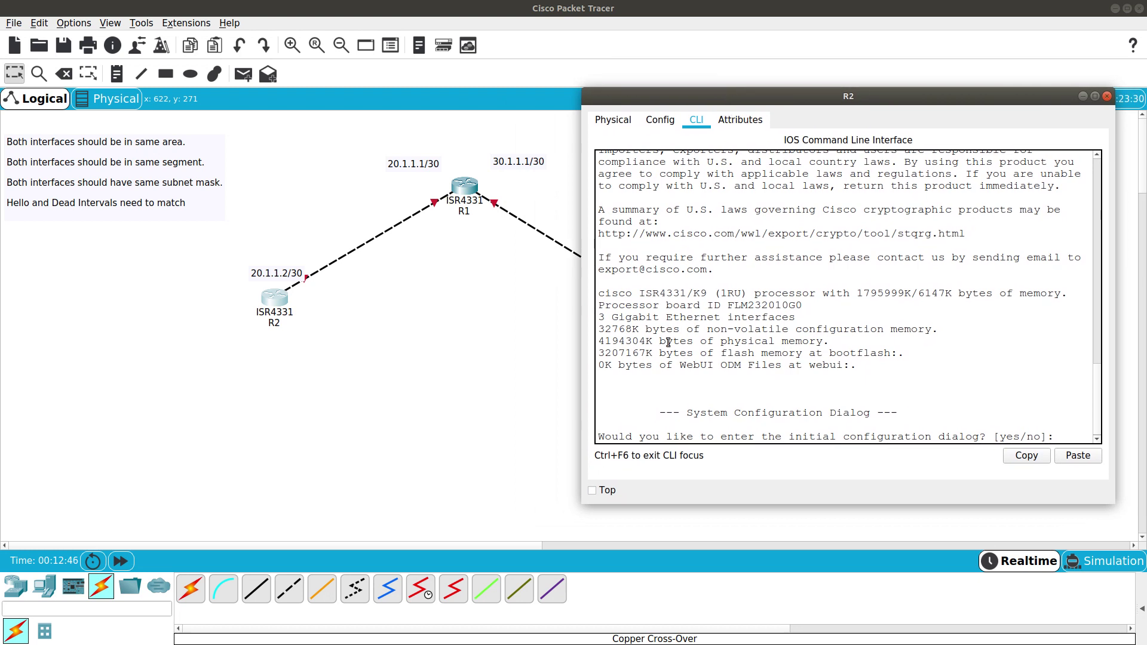
Decline R2's initial configuration dialog, enable privileged mode and enter global configuration with config t.
text(no)
key(Return)
key(Return)
key(Return)
key(Return)
text(en)
key(Return)
text(c)
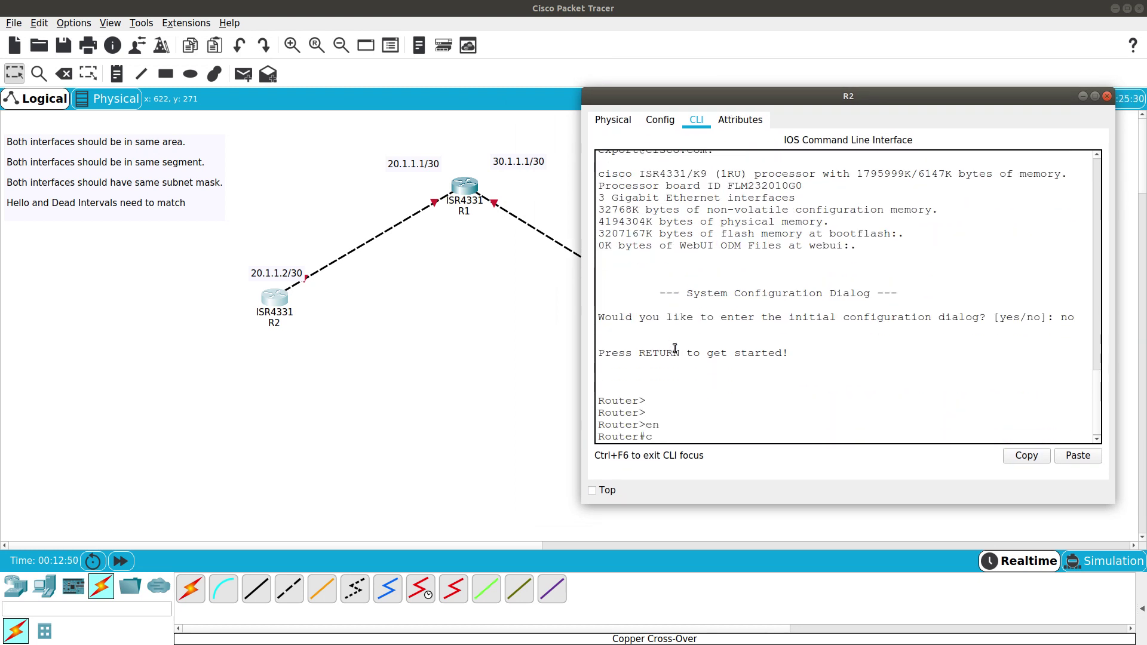
text(onfig t)
key(Return)
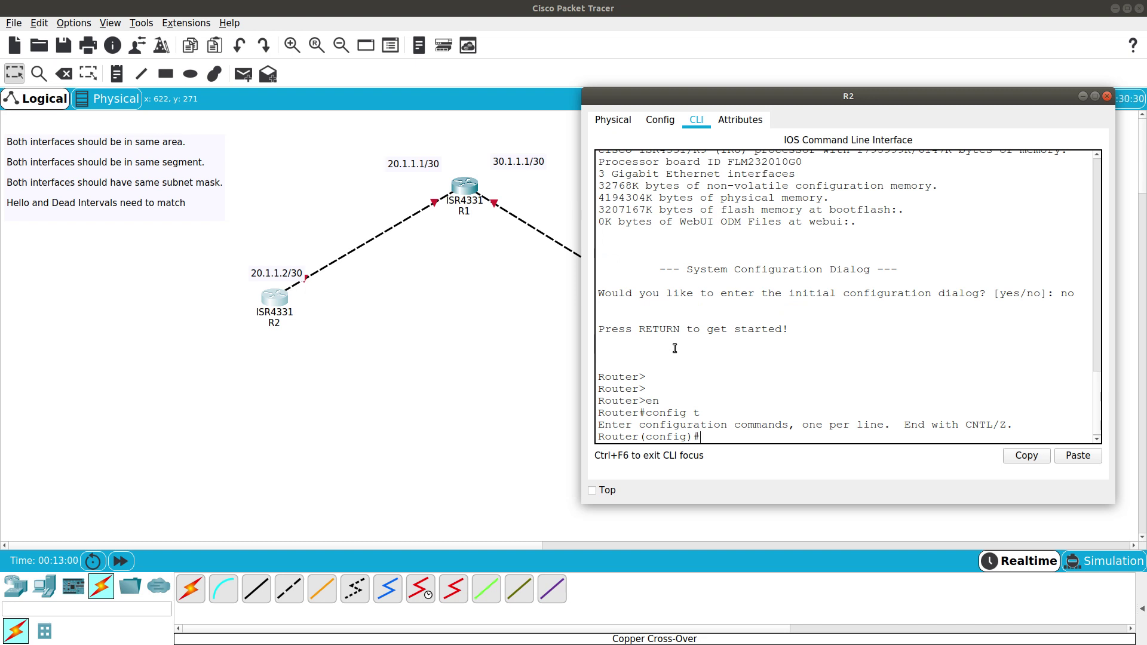
Set the router's hostname to R2.
text(os)
key(Tab)
text(R)
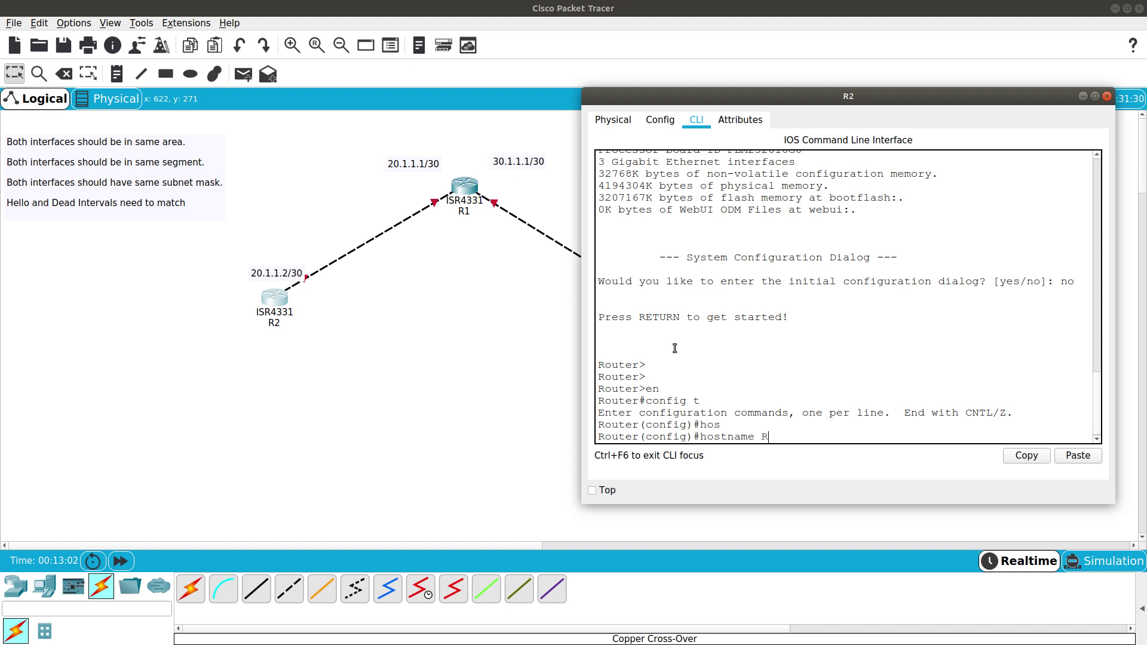
text(2)
key(Return)
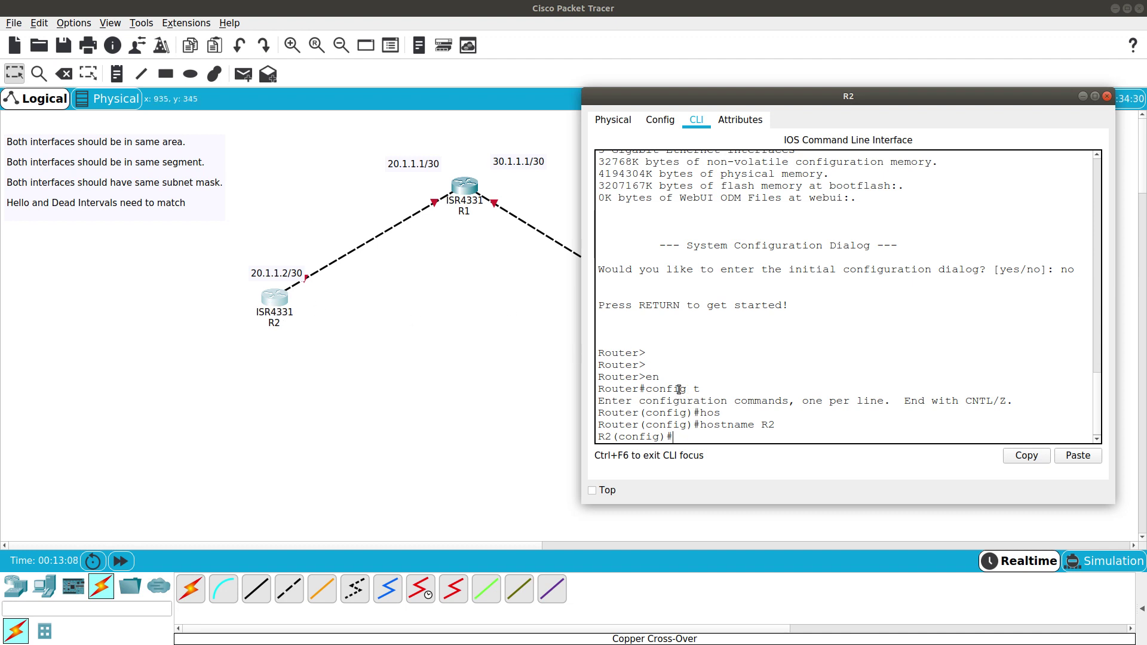
triple_click(660, 429)
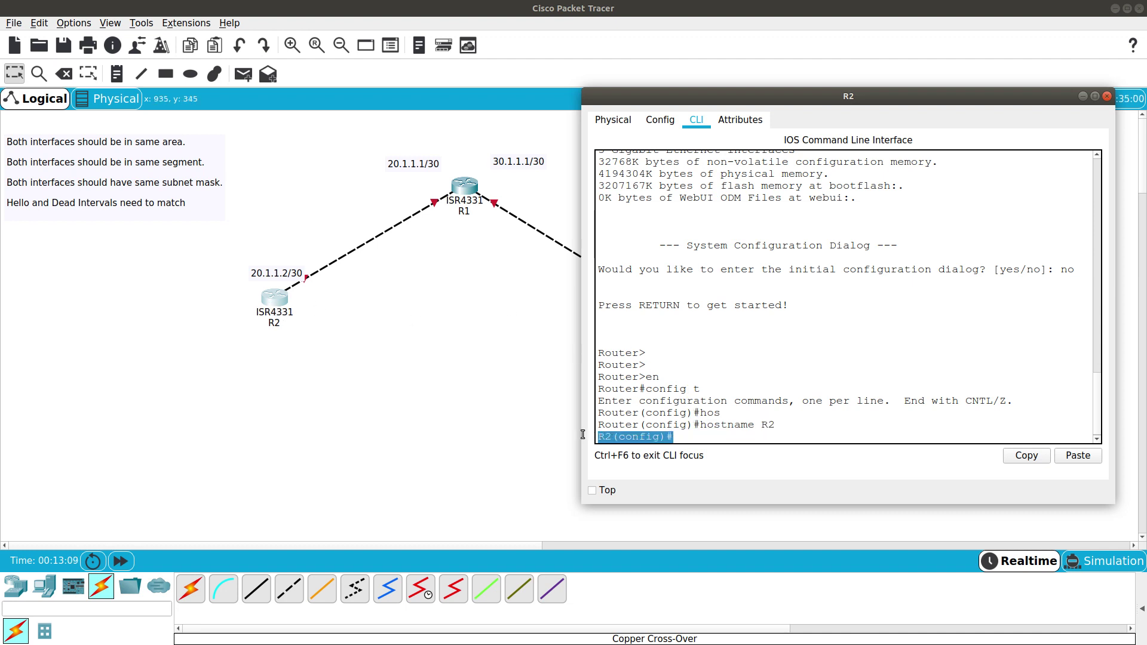
click(702, 428)
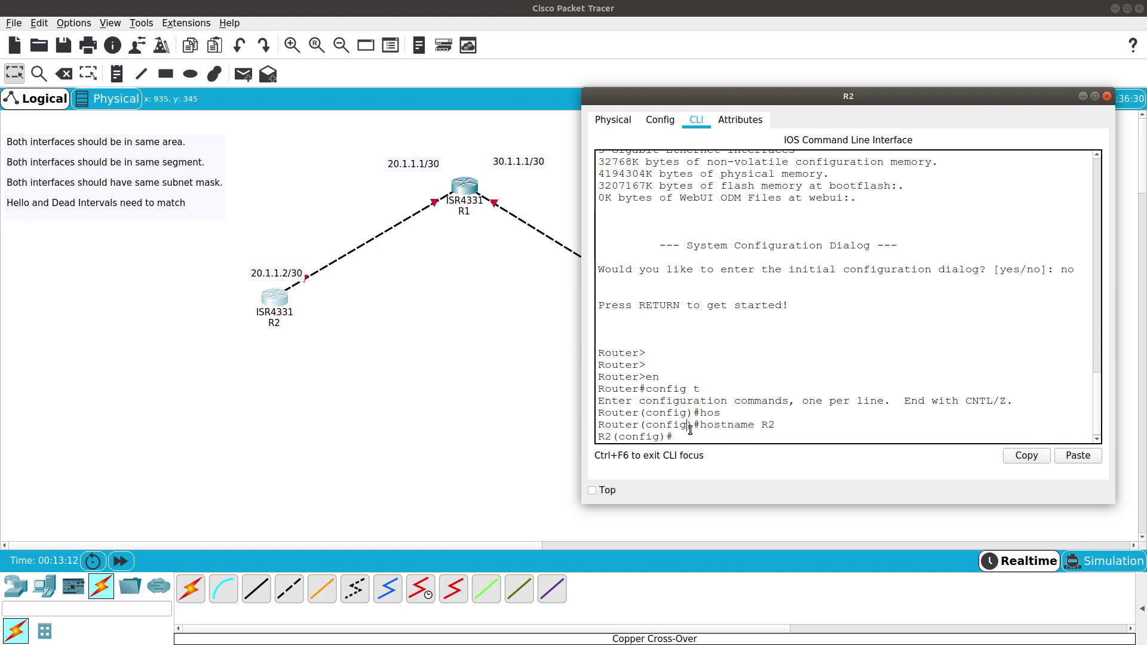
Assign 20.1.1.2 with mask 255.255.255.252 to R2's g0/0/0 interface, and move the 20.1.1.2/30 label clear of the link.
text(int g0/0/0)
key(Return)
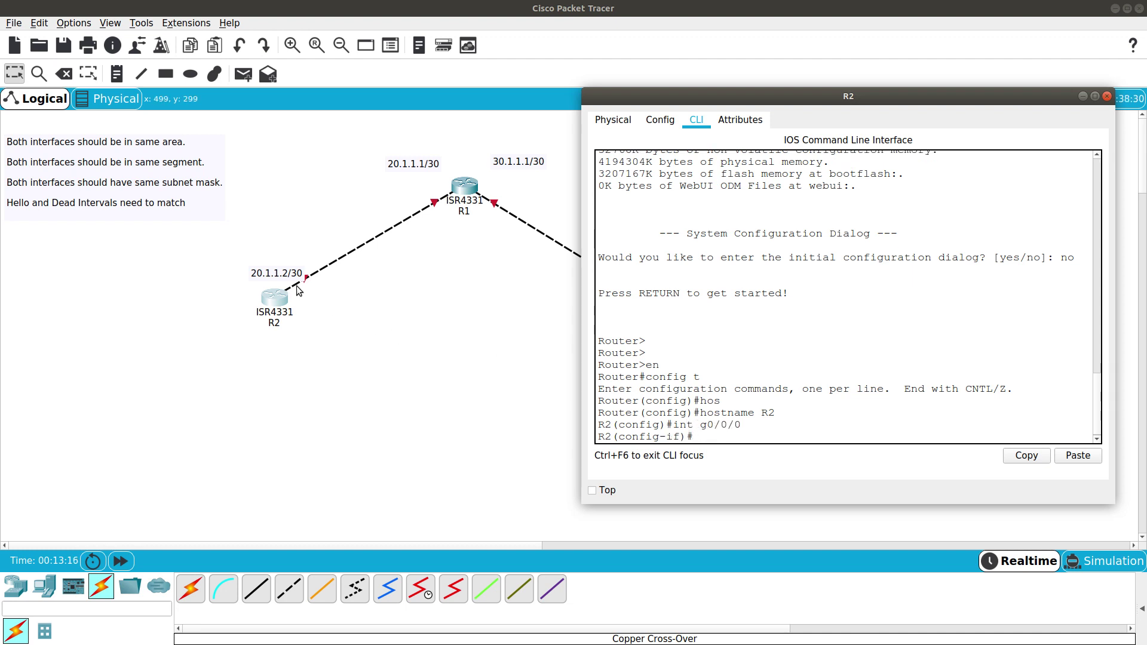
drag(287, 274, 269, 270)
click(274, 299)
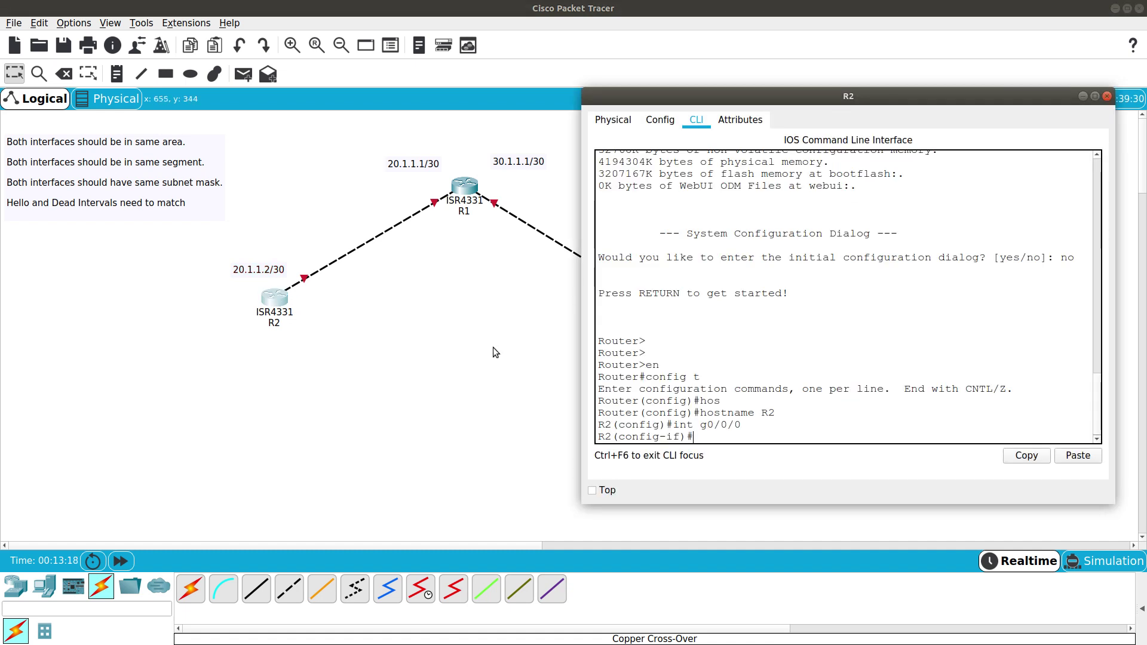
text(ip add)
key(Tab)
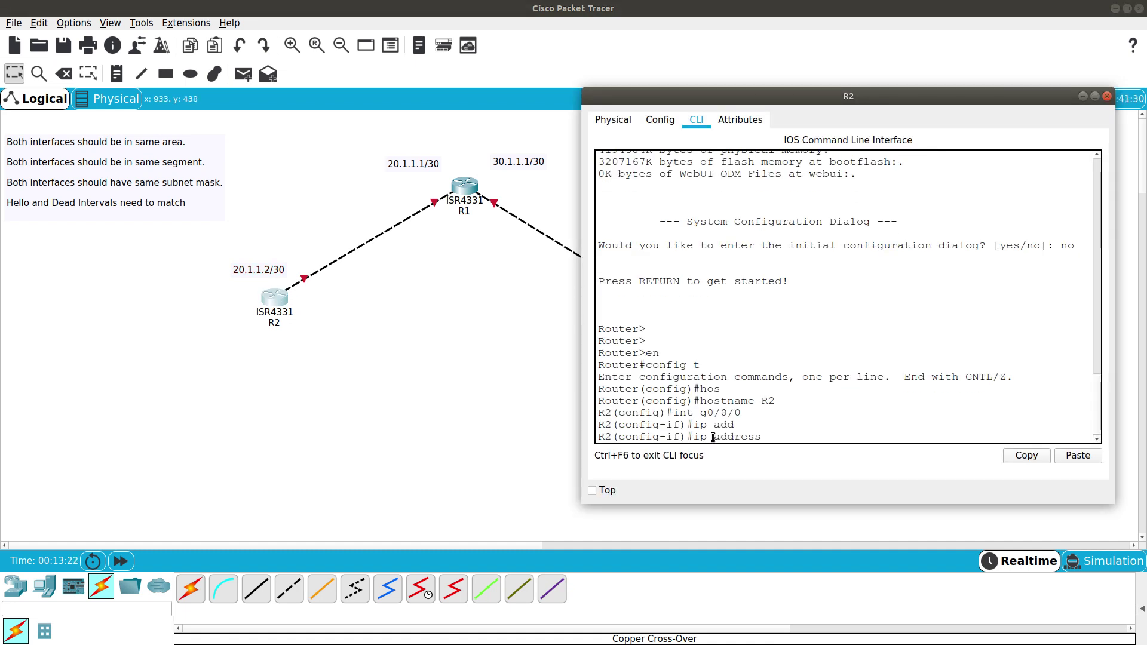
text(20.1.1.2 255.255.255.)
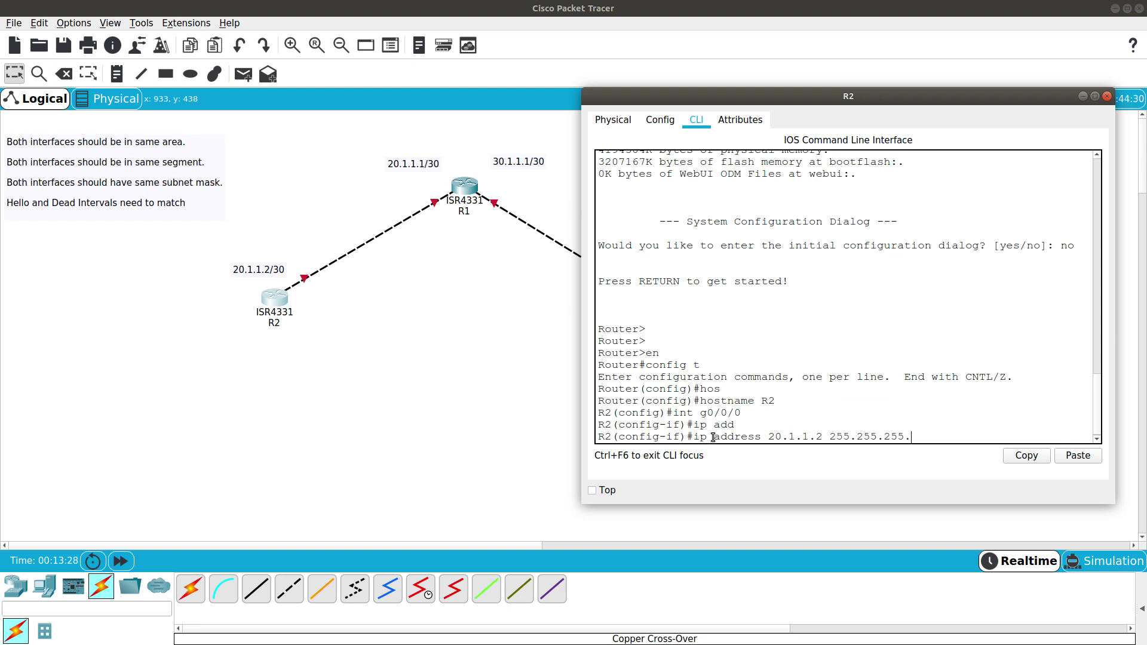
text(252)
key(Return)
key(Return)
Bring up R2's g0/0/0 interface with the no shutdown command.
text(no)
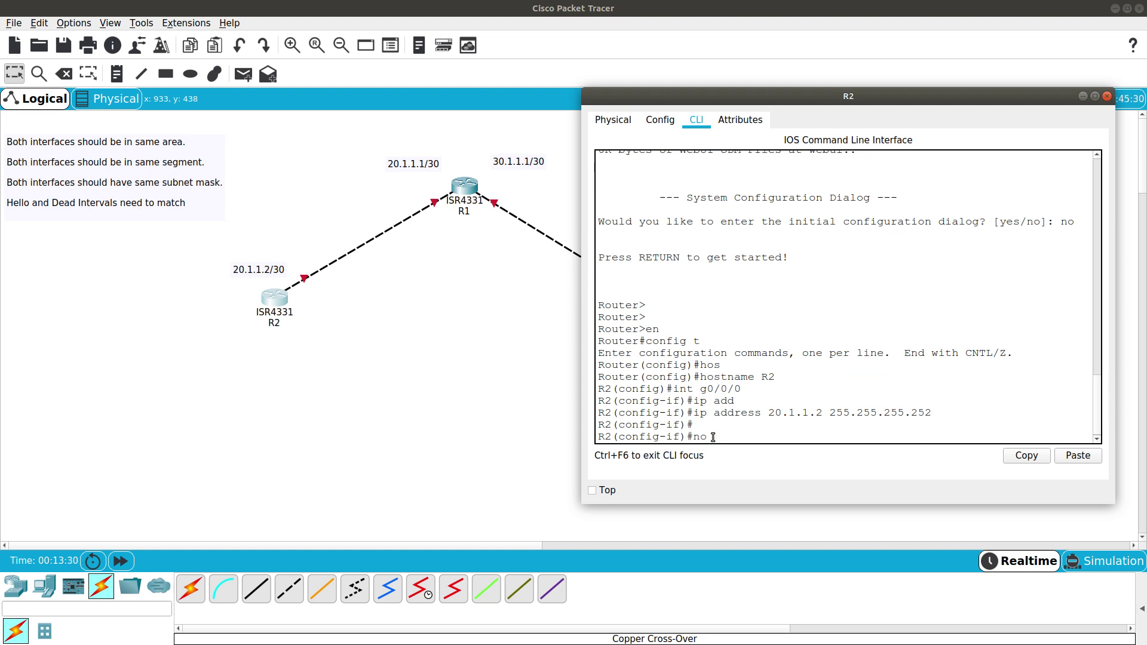
text( shu)
key(Tab)
key(Return)
key(Return)
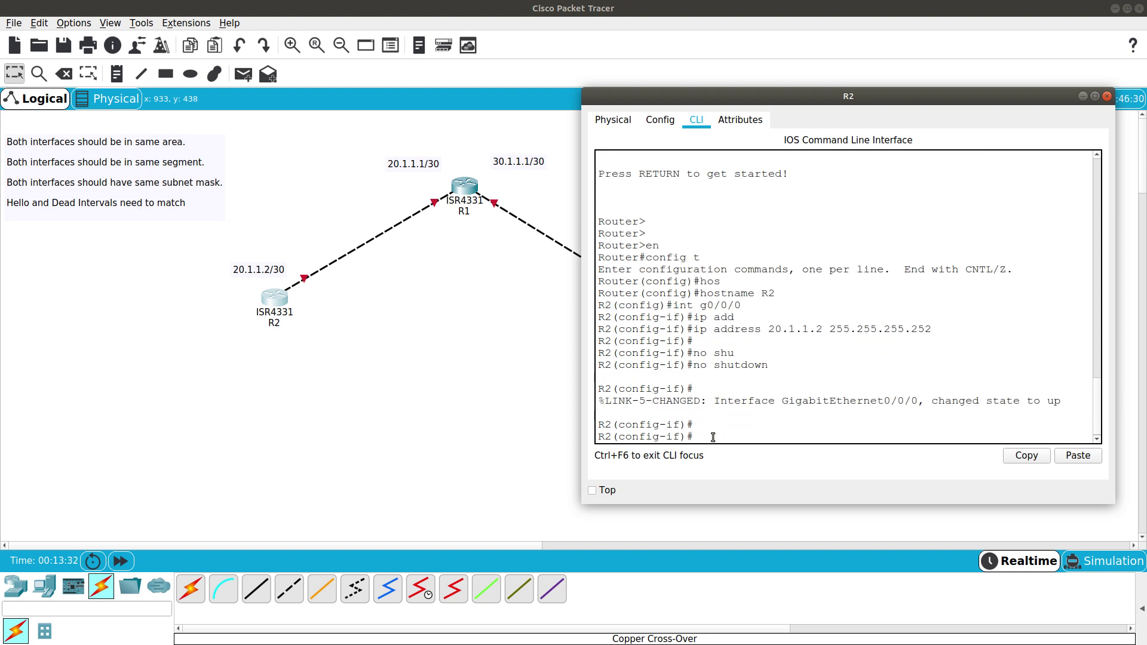
Open R1's command line interface in an enlarged window placed clear of the three routers.
click(467, 190)
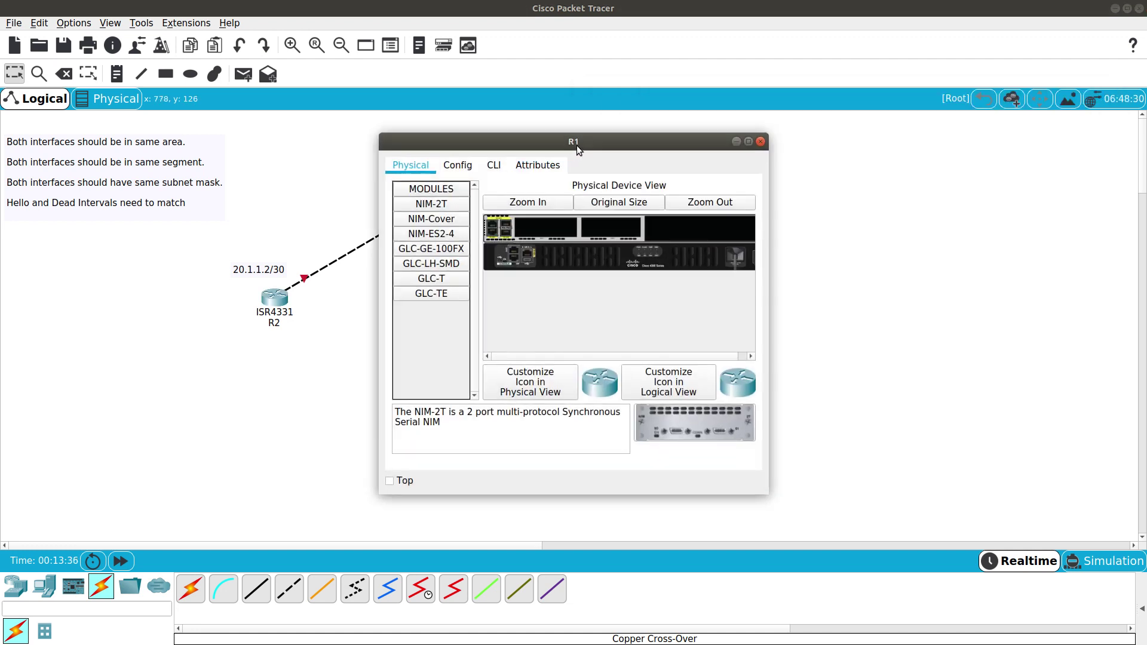
drag(577, 150, 957, 117)
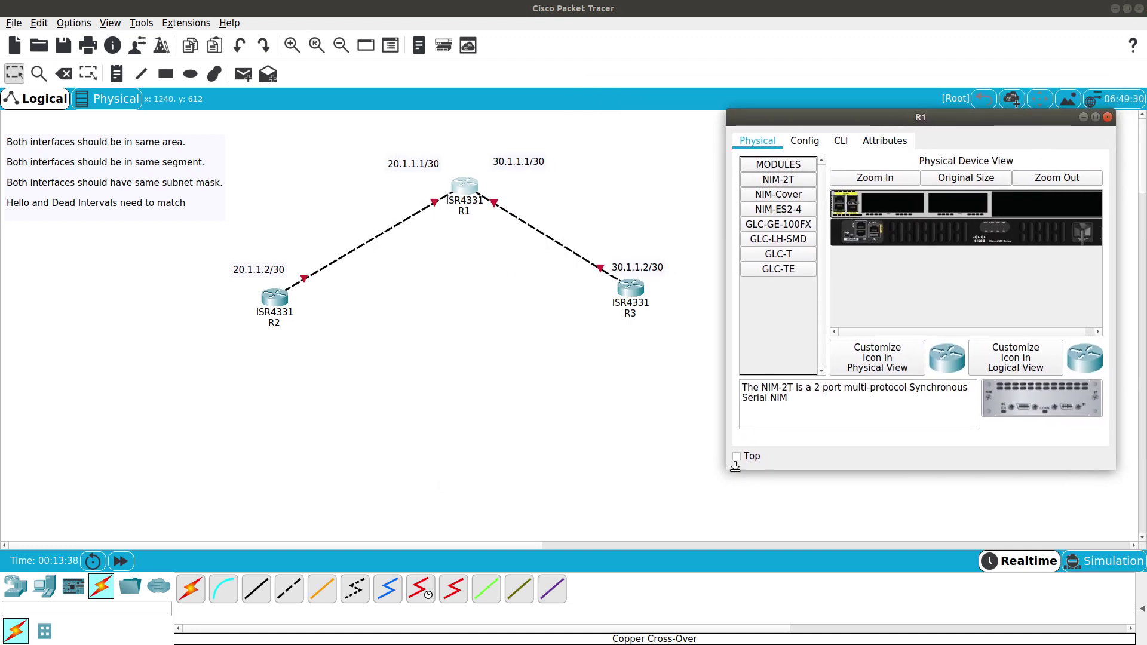
drag(732, 466, 641, 493)
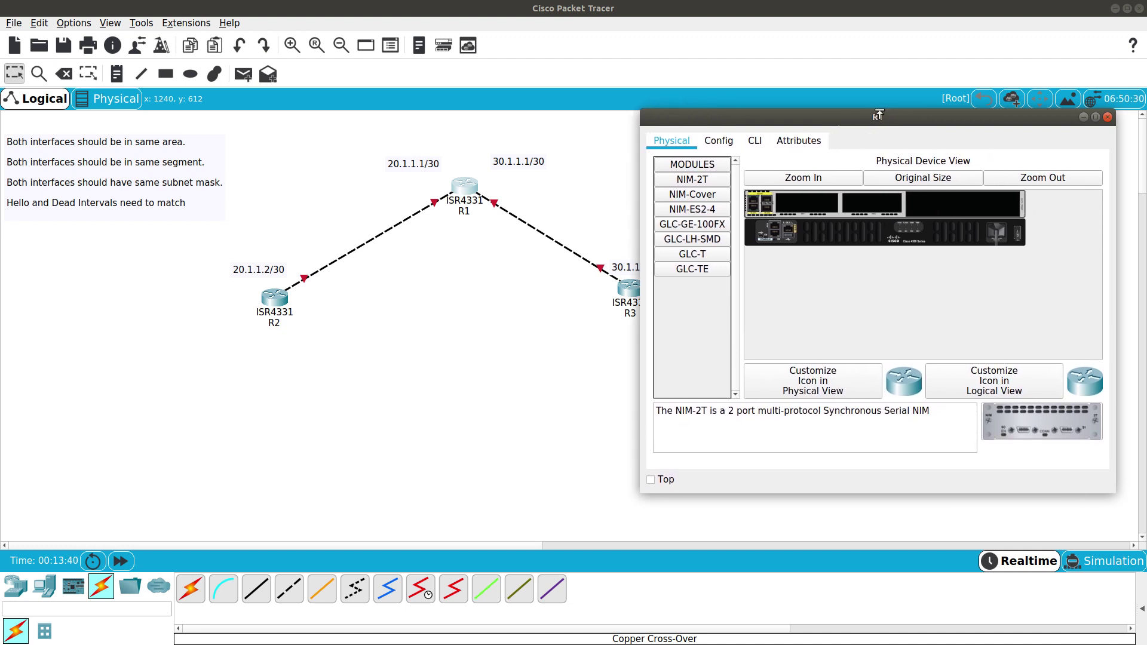
drag(862, 118, 889, 108)
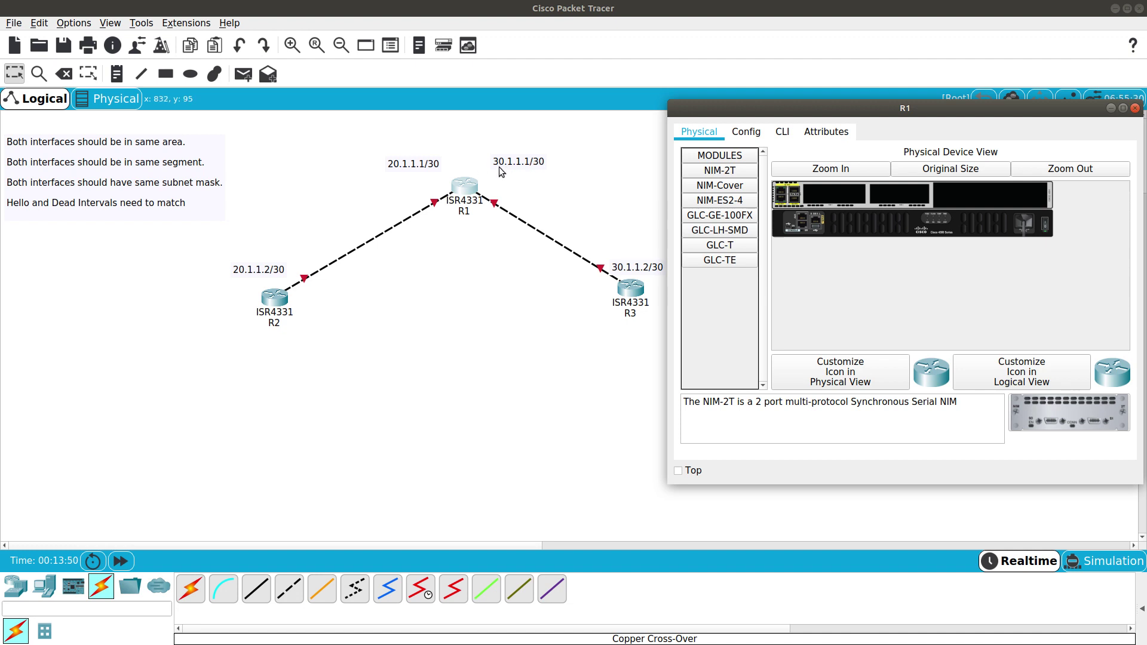
click(784, 134)
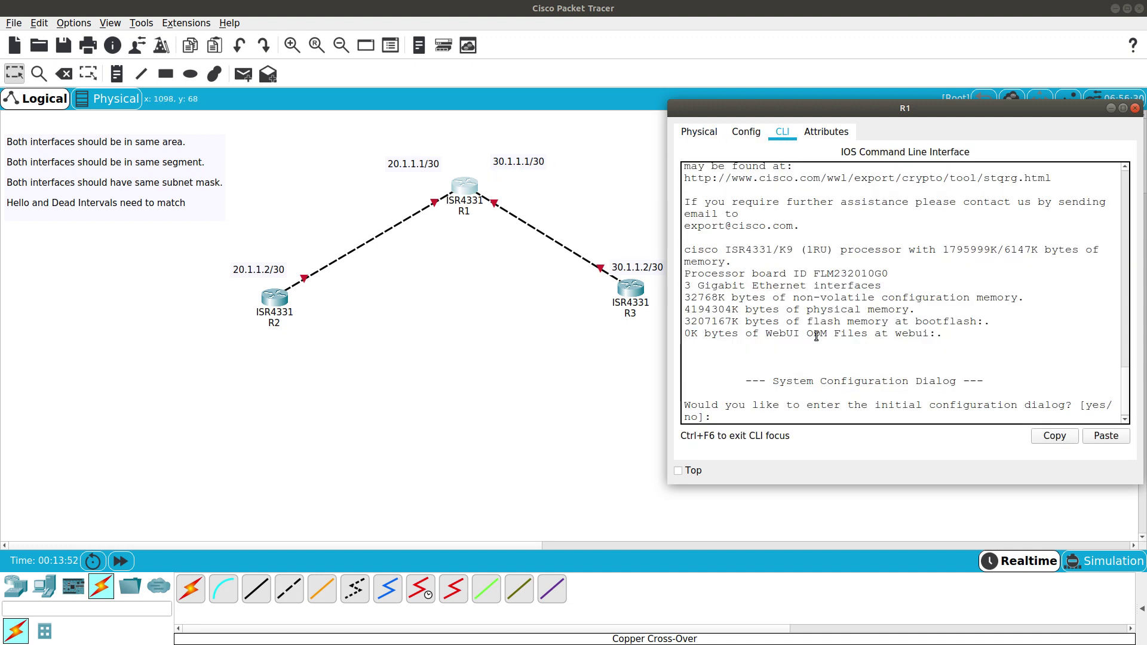
Decline R1's initial configuration dialog, enable privileged mode and enter global configuration from the terminal.
text(no)
key(Return)
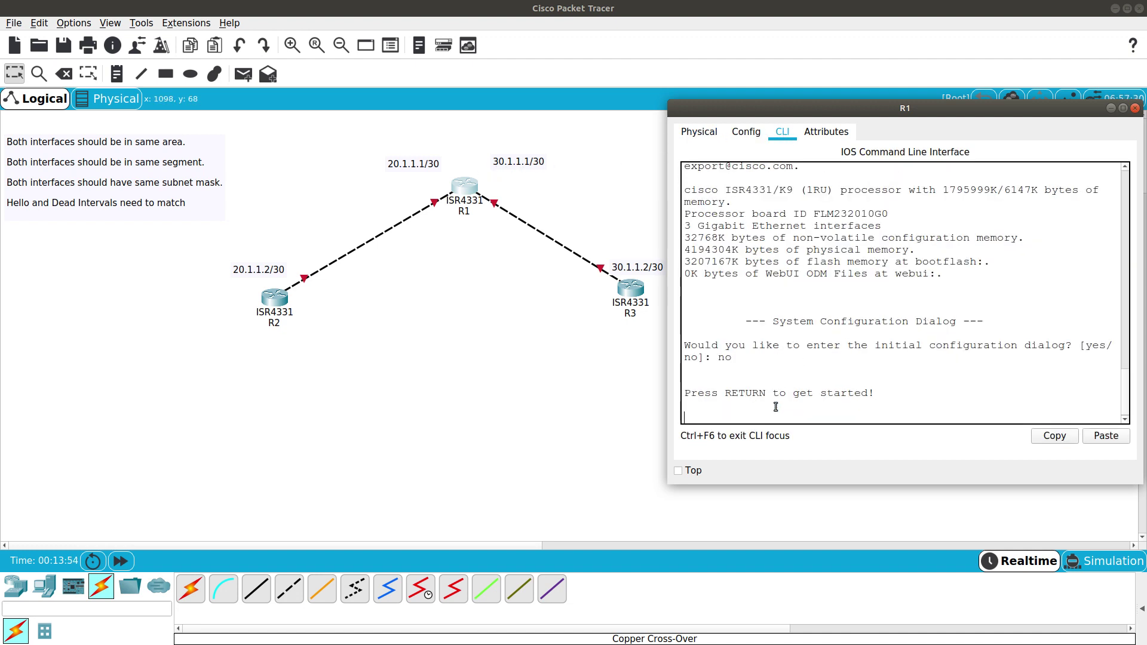
key(Return)
key(Return)
text(en)
key(Return)
text(config)
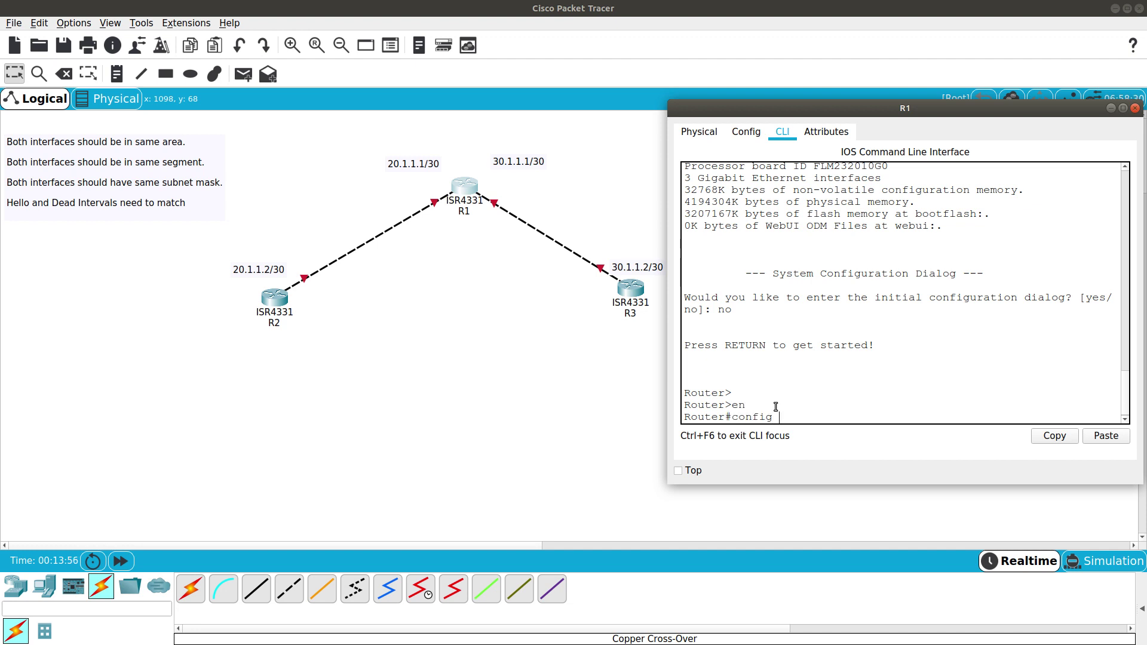
key(Return)
key(Return)
key(Return)
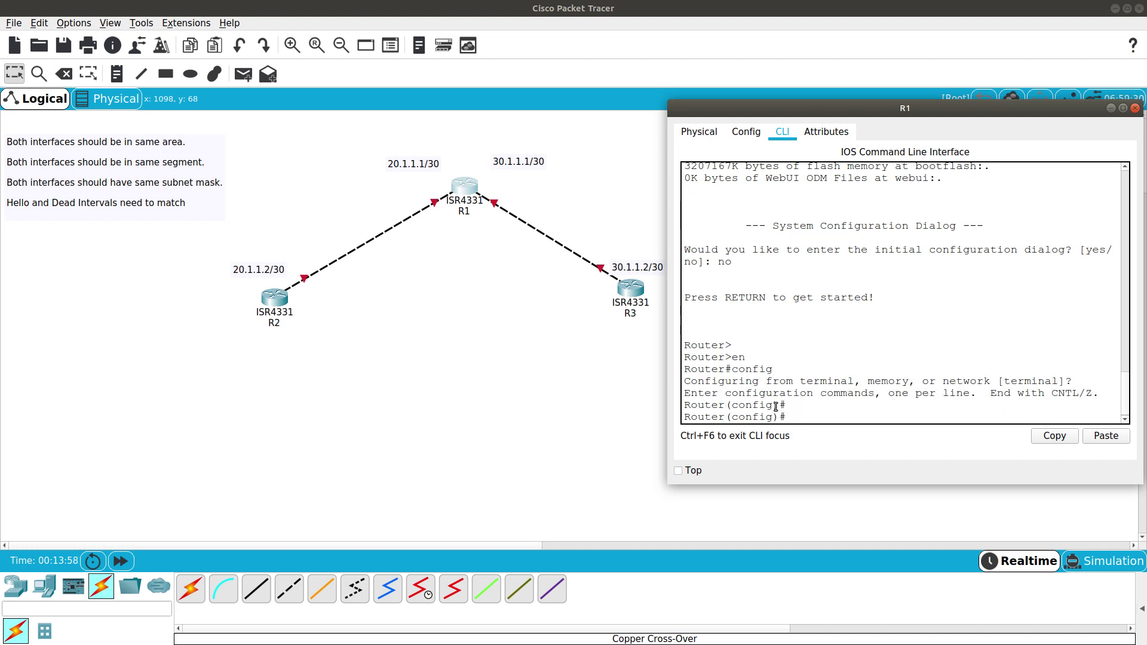
Set the router's hostname to R1.
text(hos)
key(Tab)
text(R)
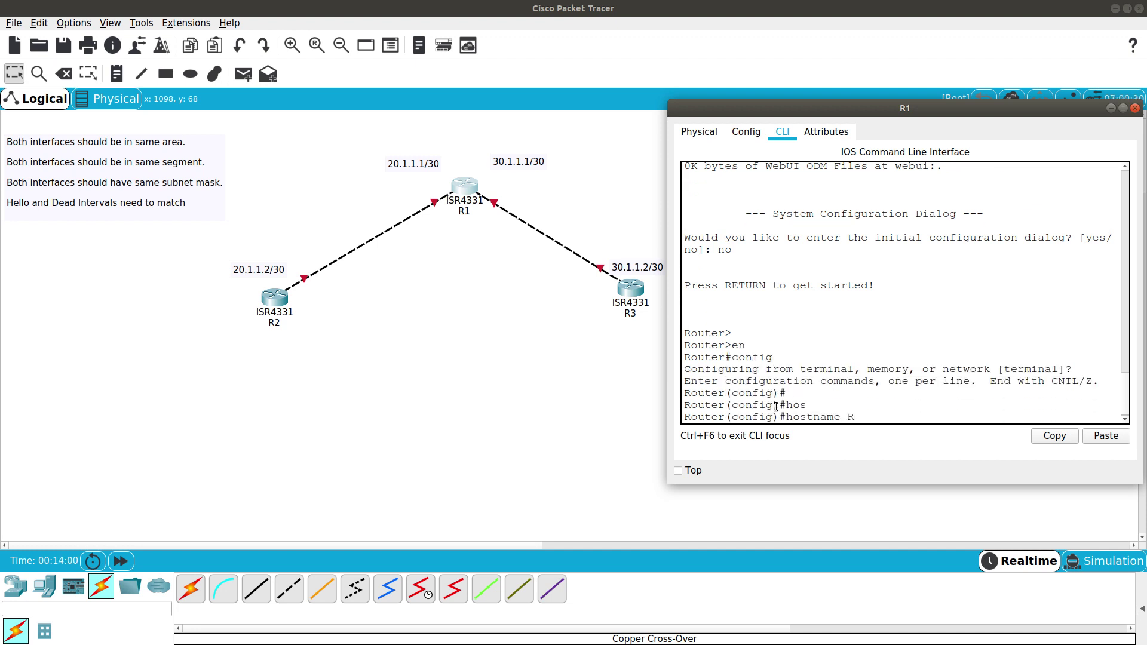
text(1)
key(Return)
key(Return)
Enter interface configuration mode for g0/0/0 on R1.
text(int)
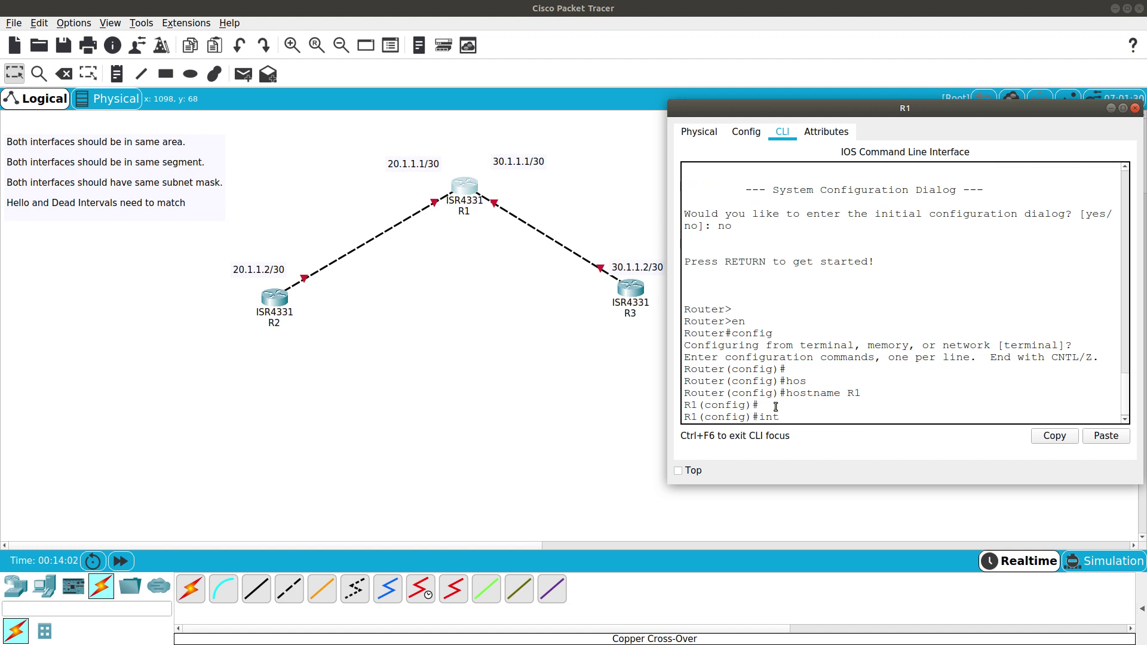
text( g0/0/0)
key(Return)
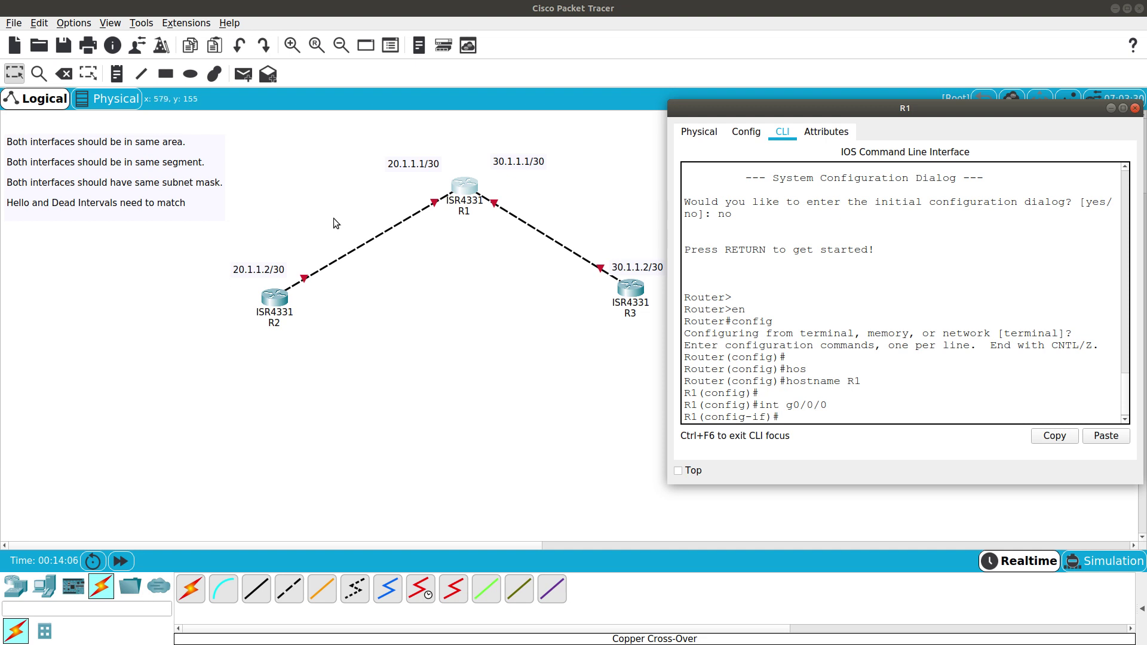
Add a g0/0/0 text label beside R1 at its link toward R2.
click(428, 359)
click(126, 76)
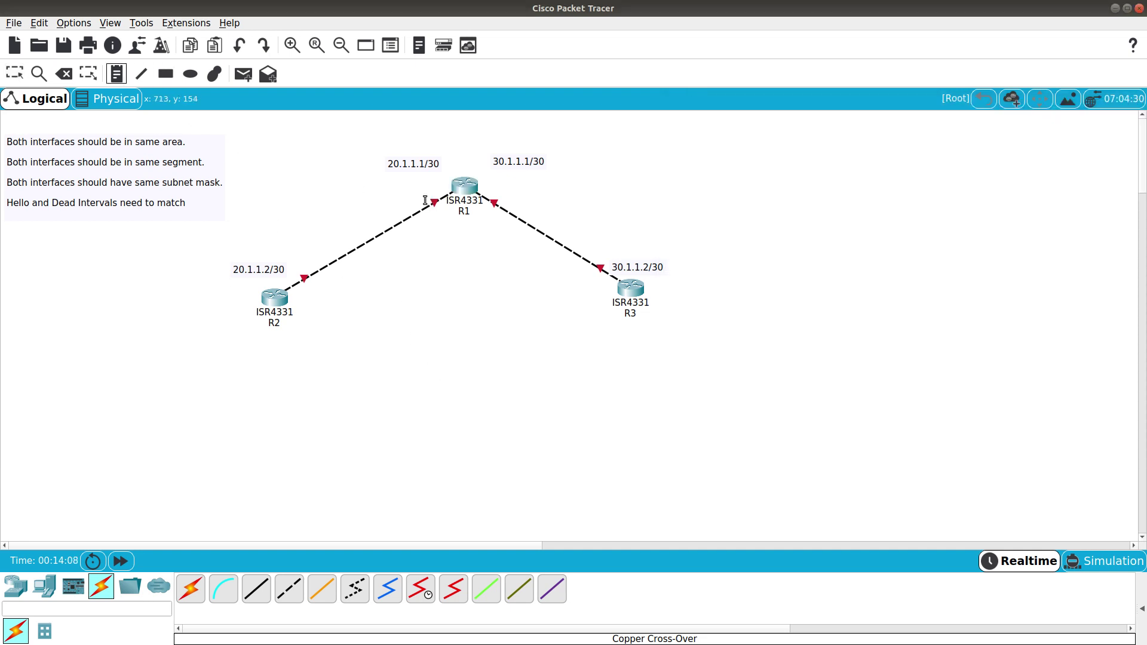
click(408, 191)
text(g0/0/0)
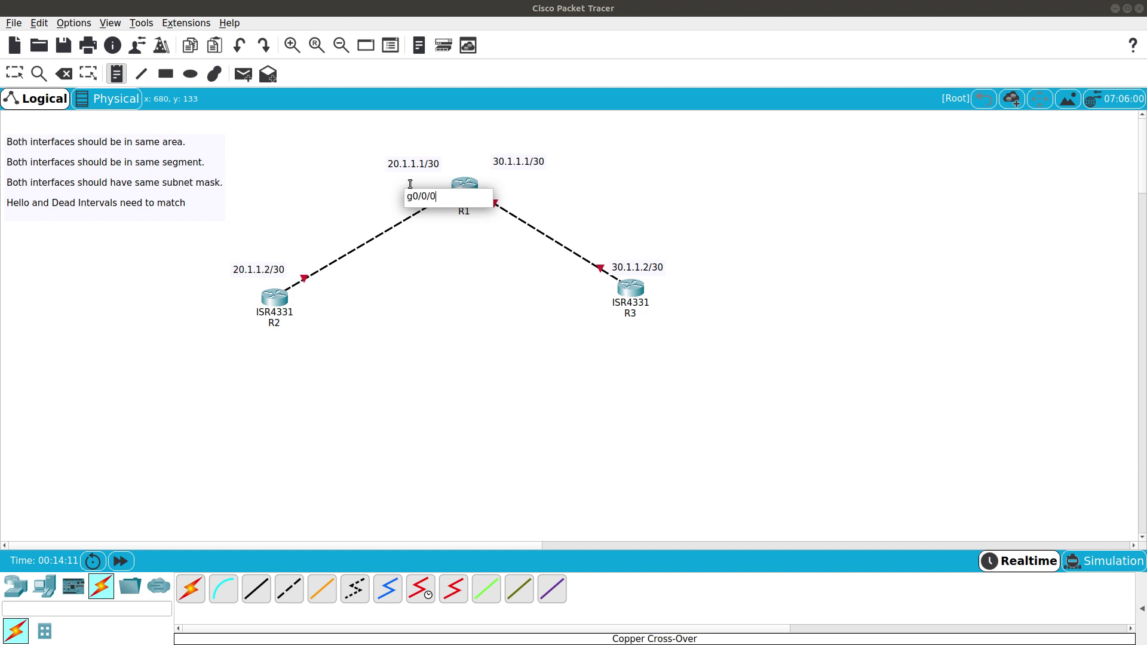
key(Escape)
drag(402, 194, 392, 196)
Place a copy of the g0/0/0 label at R1's link toward R3, change it to g0/0/1, and adjust the original label's position.
drag(413, 173, 511, 187)
double_click(539, 193)
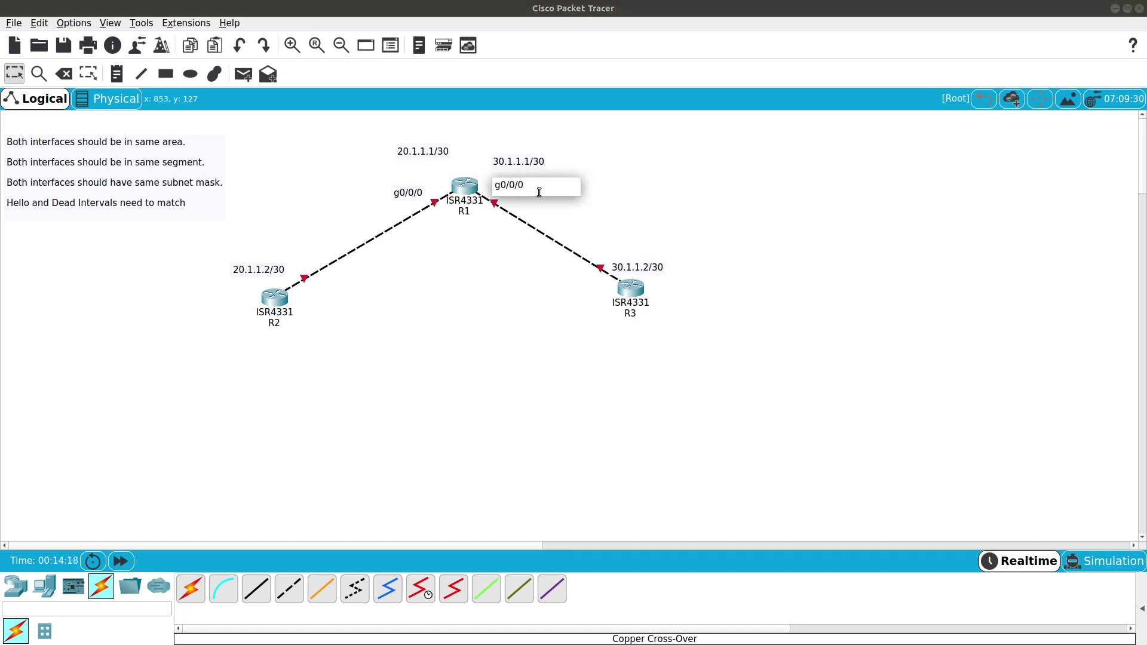
key(BackSpace)
click(469, 314)
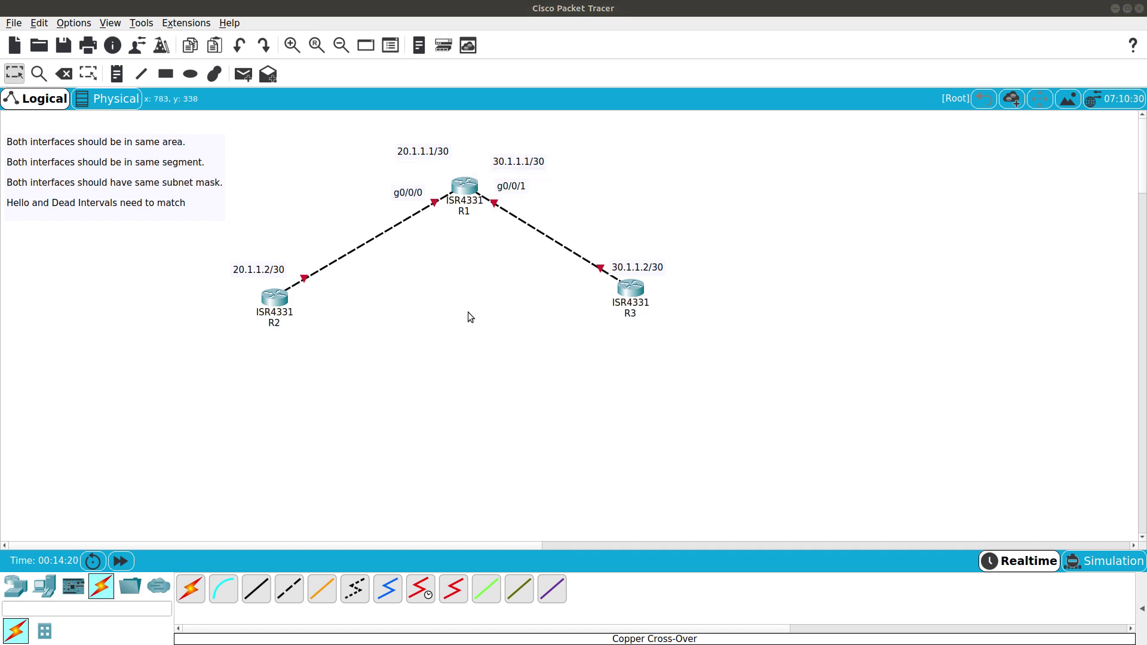
drag(417, 199, 421, 195)
Reopen R1's command line and assign 20.1.1.1 with mask 255.255.255.252 to interface g0/0/0.
click(453, 185)
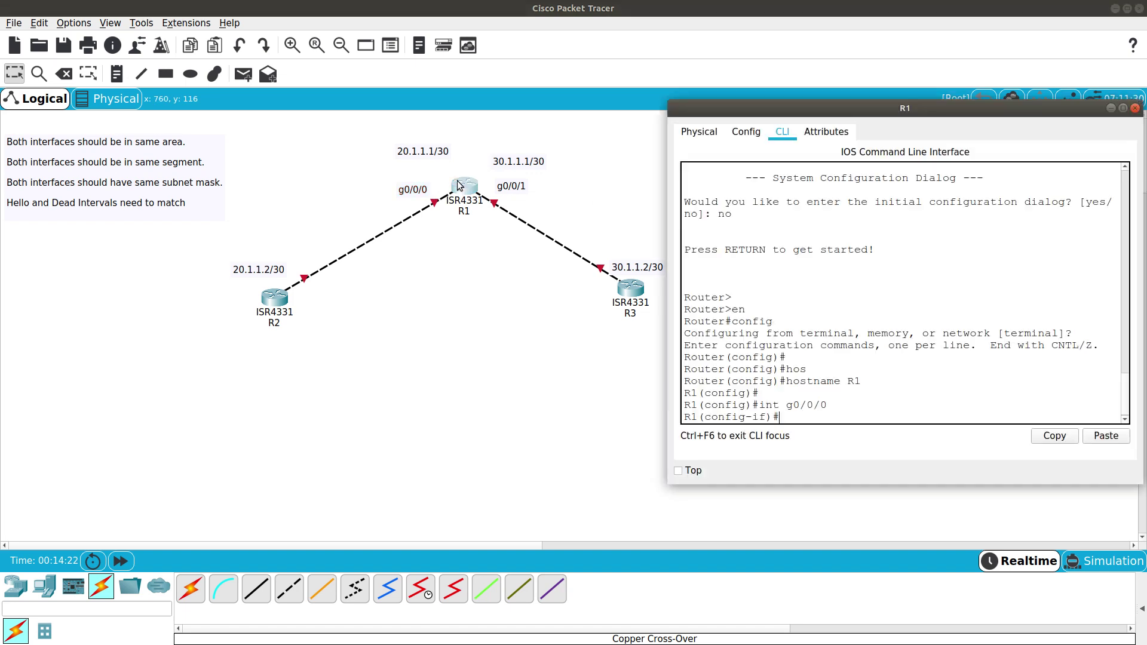
drag(845, 410, 788, 407)
text(ip add)
key(Tab)
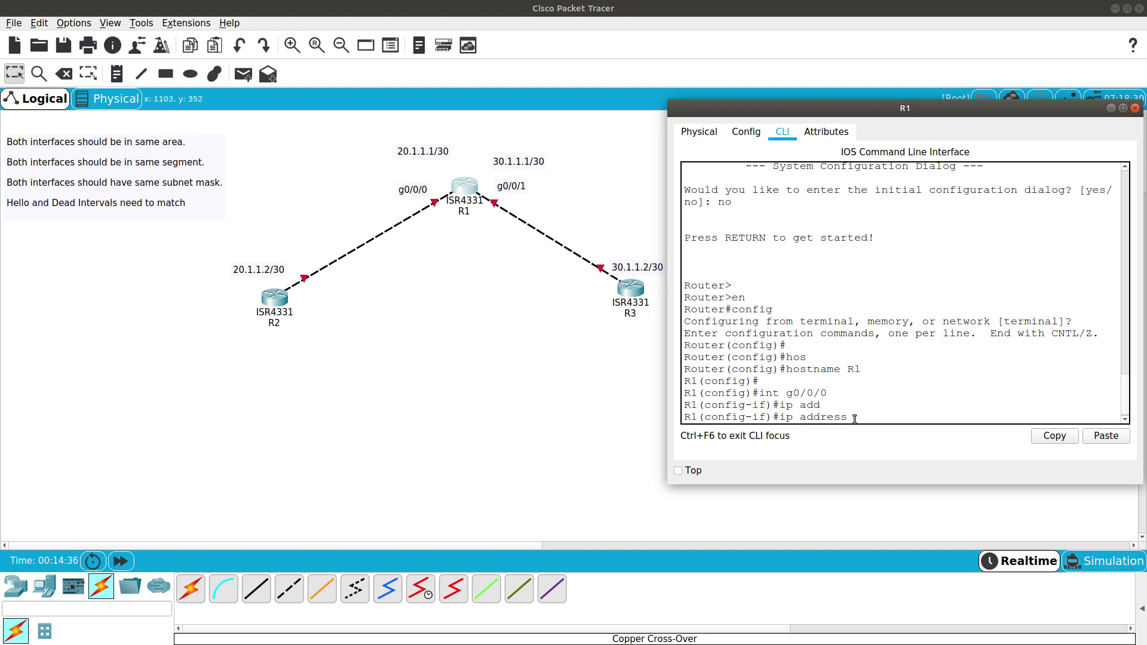
text(1.1.1 255.255.255.252)
key(Return)
key(Return)
Bring up R1's g0/0/0 interface with the no shutdown command.
text(no shu)
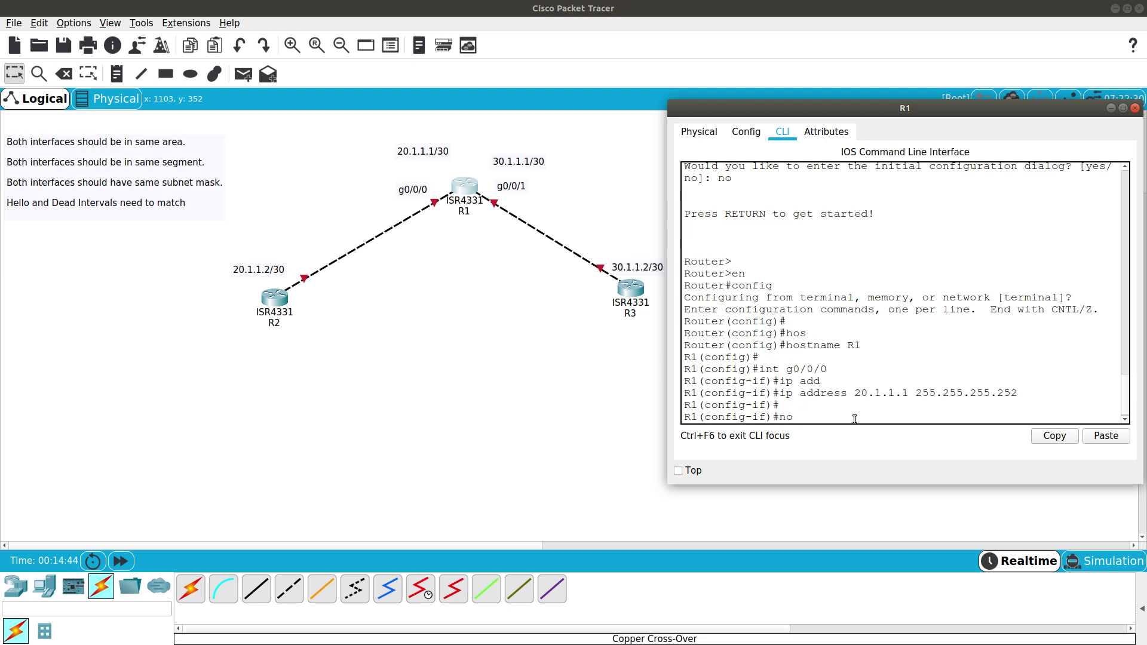
key(Tab)
key(Return)
key(Return)
key(Return)
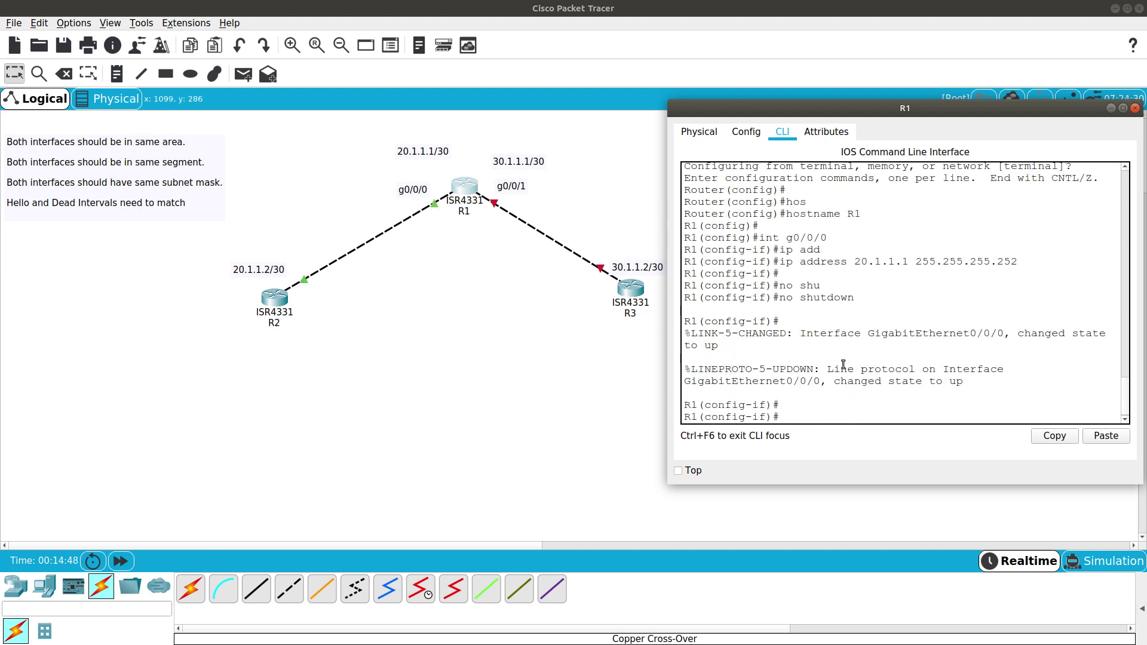
Ping R2 at 20.1.1.2 from R1's interface configuration mode and examine the echo replies.
text(do ping 20.1.1.)
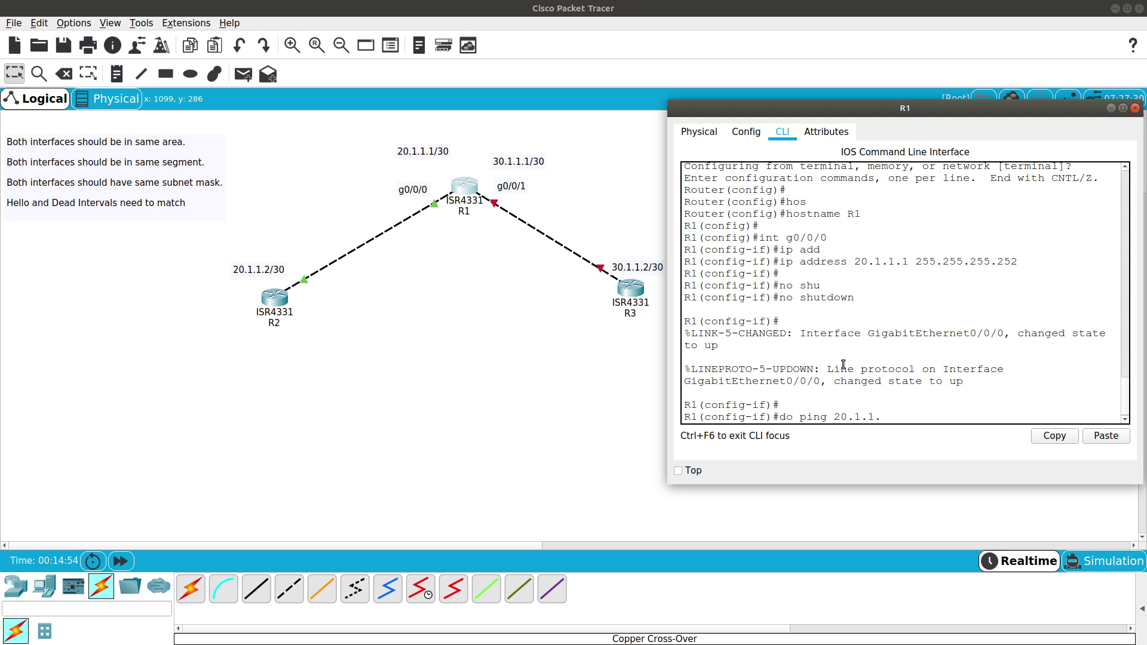
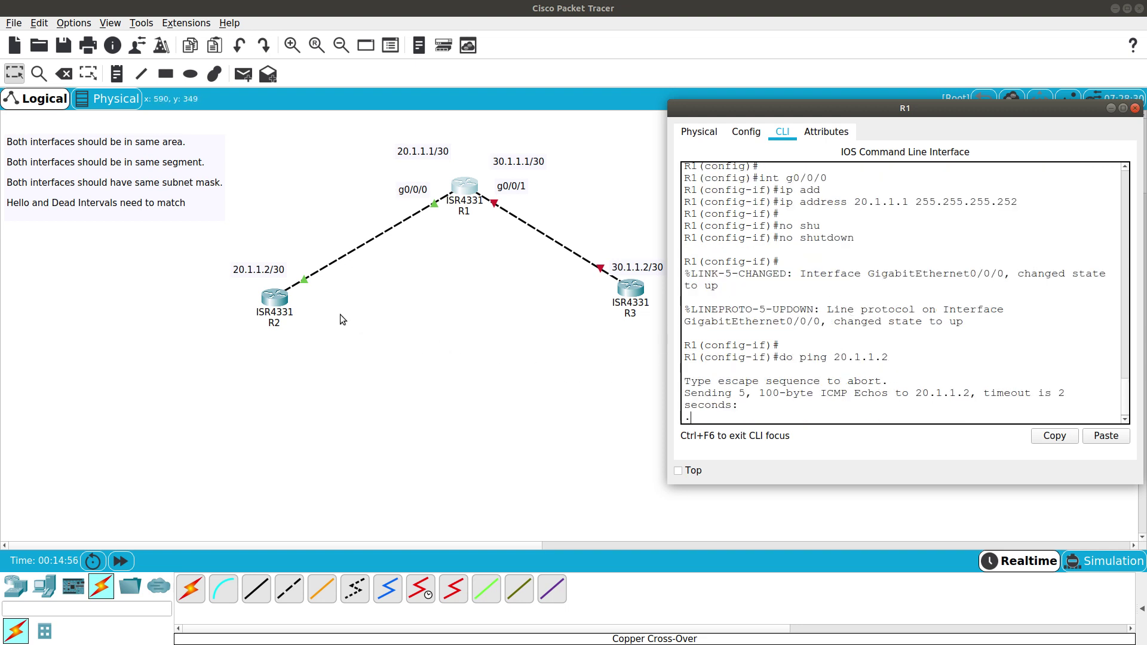
drag(720, 370, 676, 366)
click(787, 396)
Assign 30.1.1.1 with mask 255.255.255.252 to R1's g0/0/1 interface.
text(int g0/0/1)
key(Return)
text(ip ad)
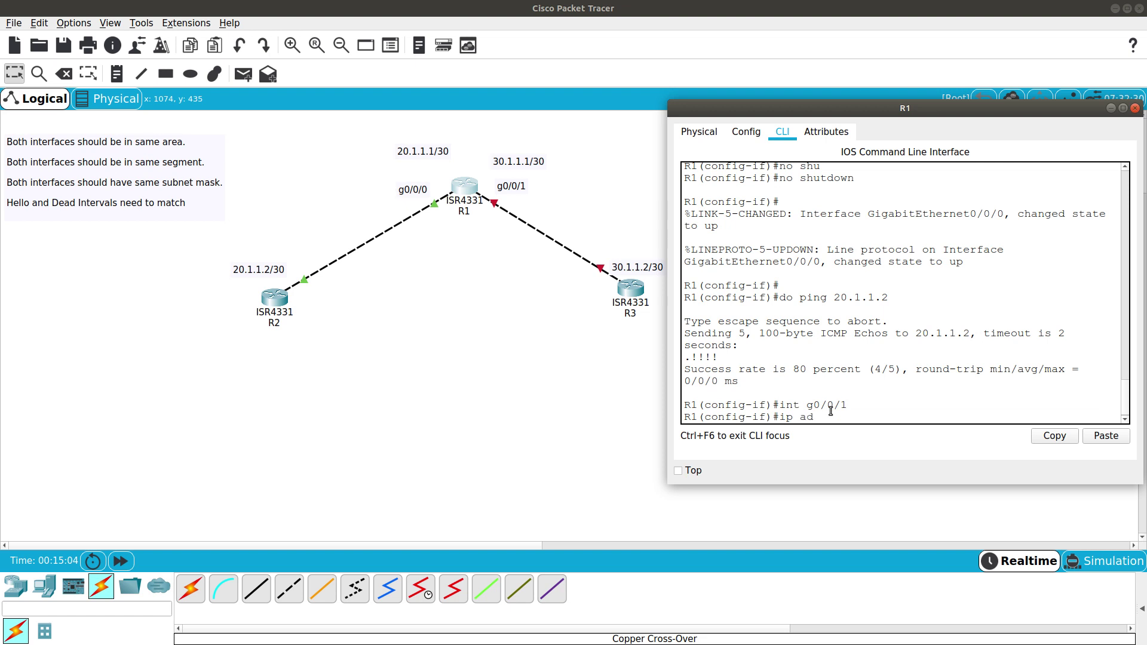
text(d)
key(Tab)
text(30.1.1.1)
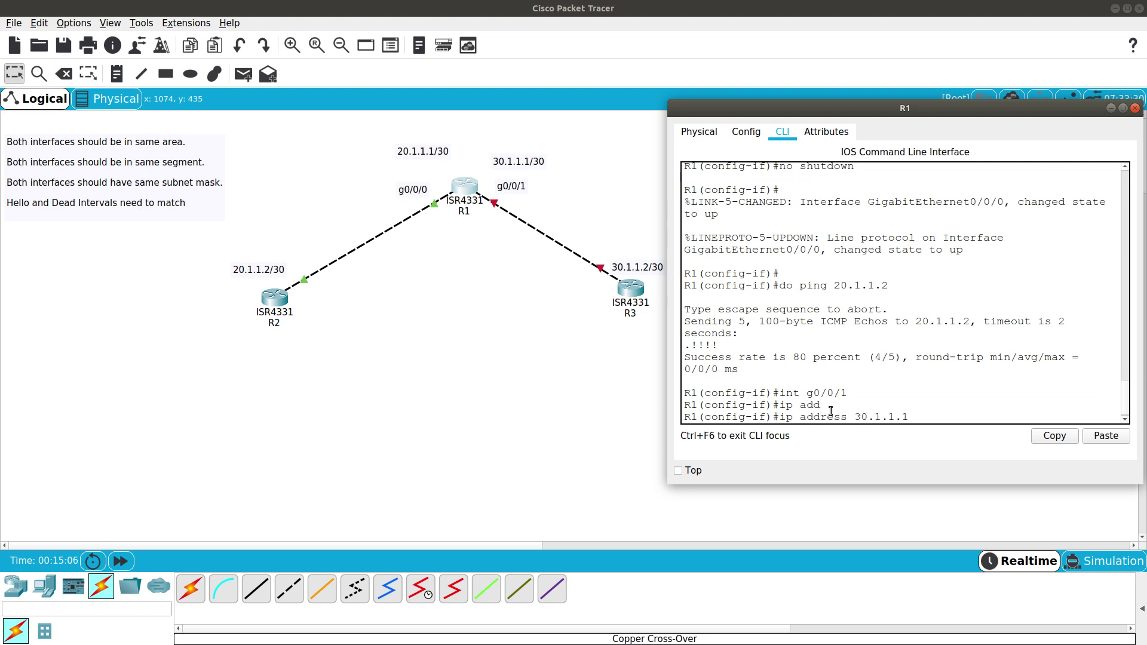
text( 255.255.255.252)
key(Return)
Bring up R1's g0/0/1 interface with the no shutdown command.
text(no shu)
key(Tab)
key(Return)
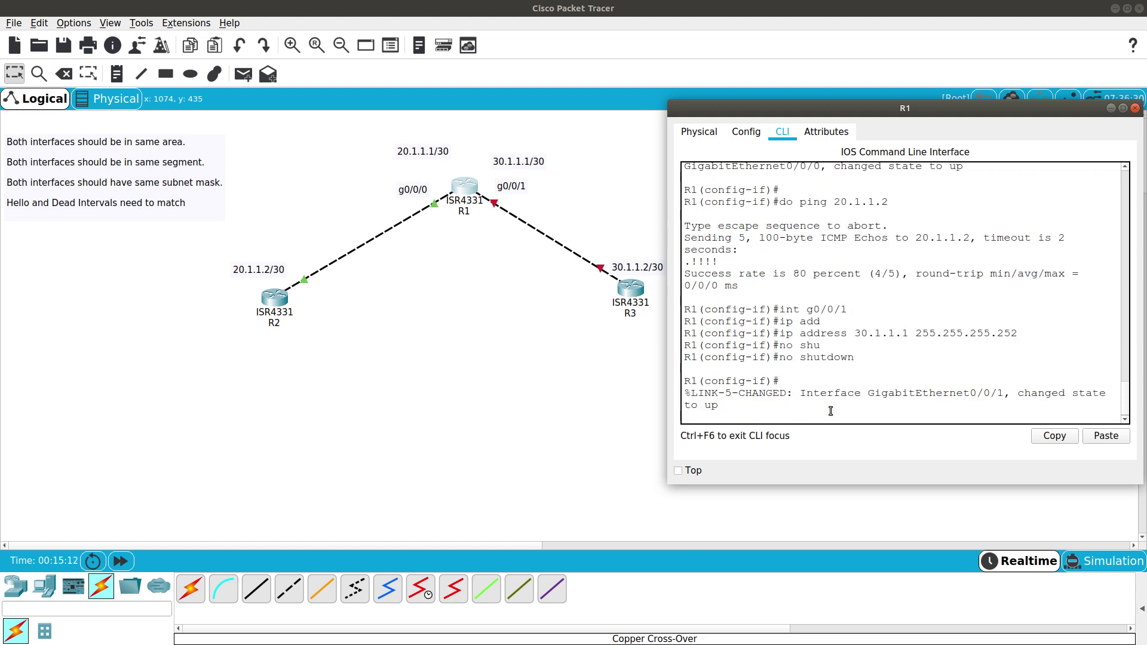
key(Return)
key(Return)
key(Return)
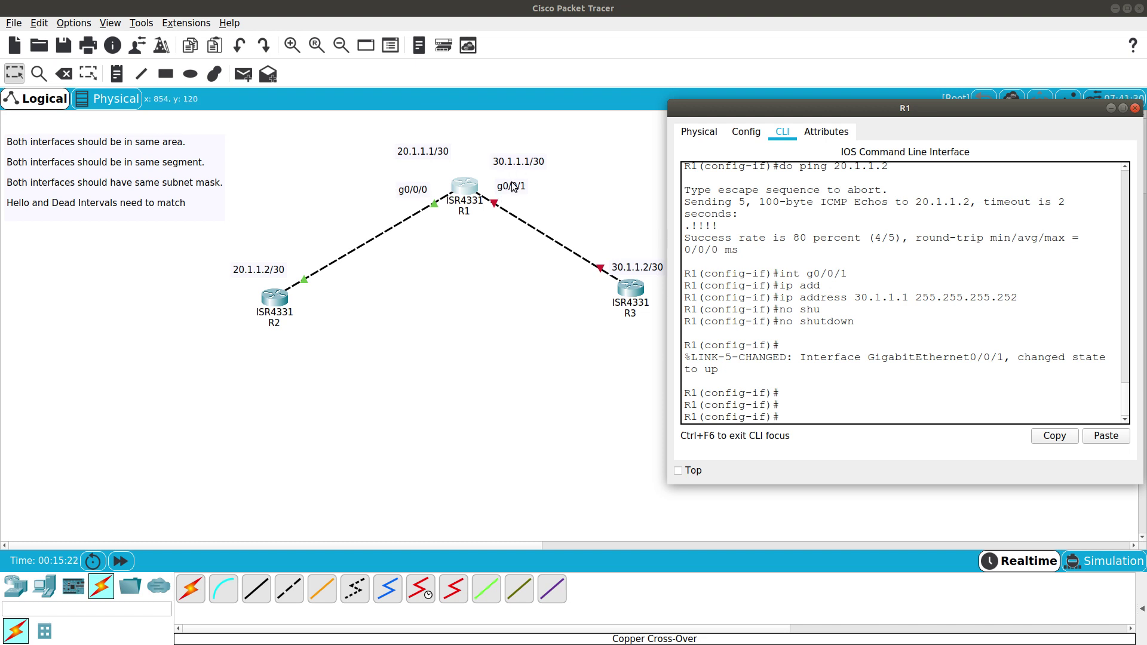
Open R3's command line interface and place its window clear of the three routers.
click(554, 202)
click(630, 290)
drag(660, 148, 875, 139)
click(707, 158)
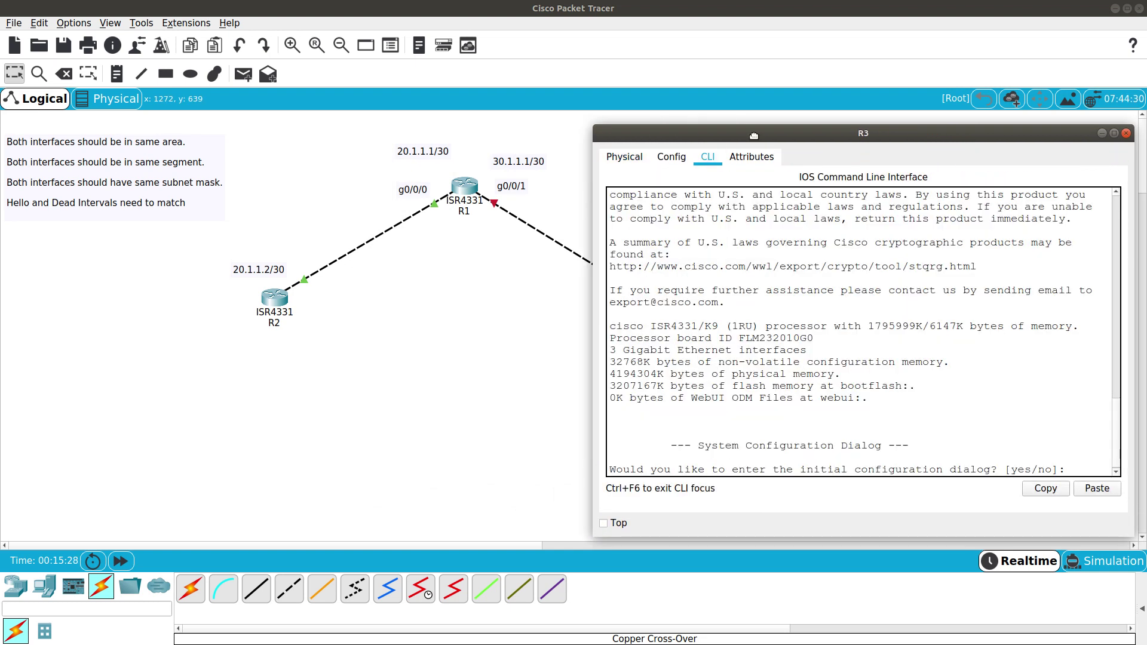
drag(750, 135, 834, 116)
Decline R3's initial configuration dialog, enable privileged mode and enter global configuration with config t.
click(832, 278)
text(no)
key(Return)
key(Return)
key(Return)
text(en)
key(Return)
text(co)
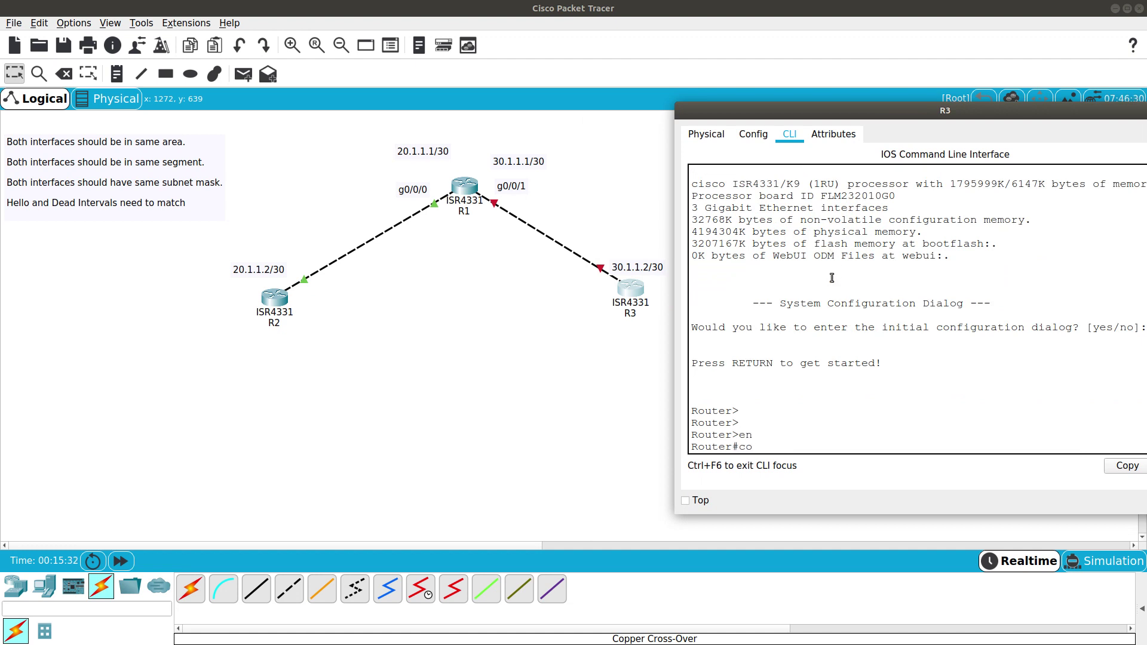
text(nifig t)
key(Return)
key(Return)
Set the router's hostname to R3.
text(hostname R3)
key(Tab)
text(R3)
key(Return)
Assign 30.1.1.2 with mask 255.255.255.252 to R3's g0/0/1 interface.
text(int g0/0)
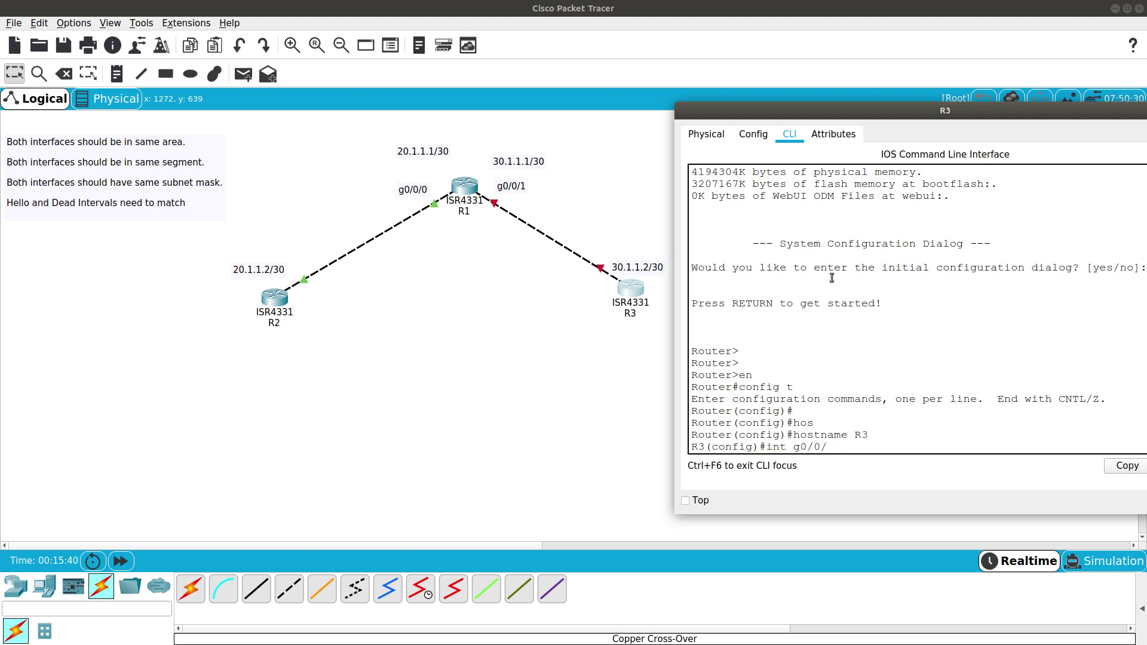
text(/1)
key(Return)
text(ip add)
key(Tab)
text(30.1.1.2 255.2)
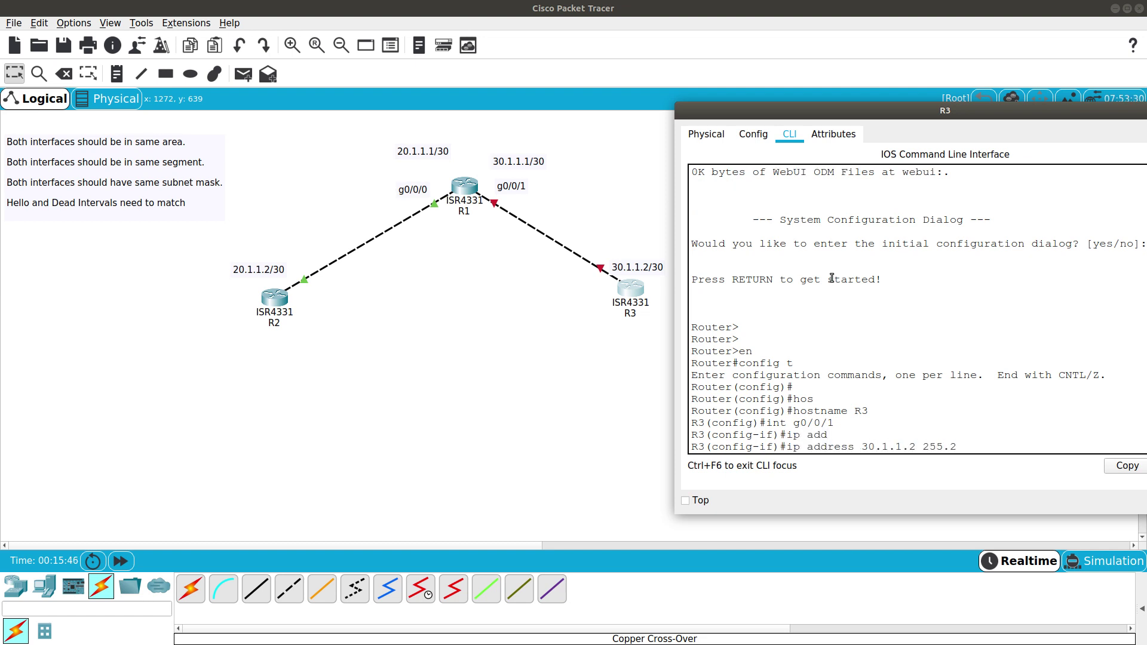
text(55.255.252)
key(Return)
Bring up R3's g0/0/1 interface with the no shutdown command.
text(no shu)
key(Tab)
key(Return)
key(Return)
key(Return)
Ping R1 at 30.1.1.1 from R3 and examine the echo replies.
text(do ping 30.1.1.1)
key(Return)
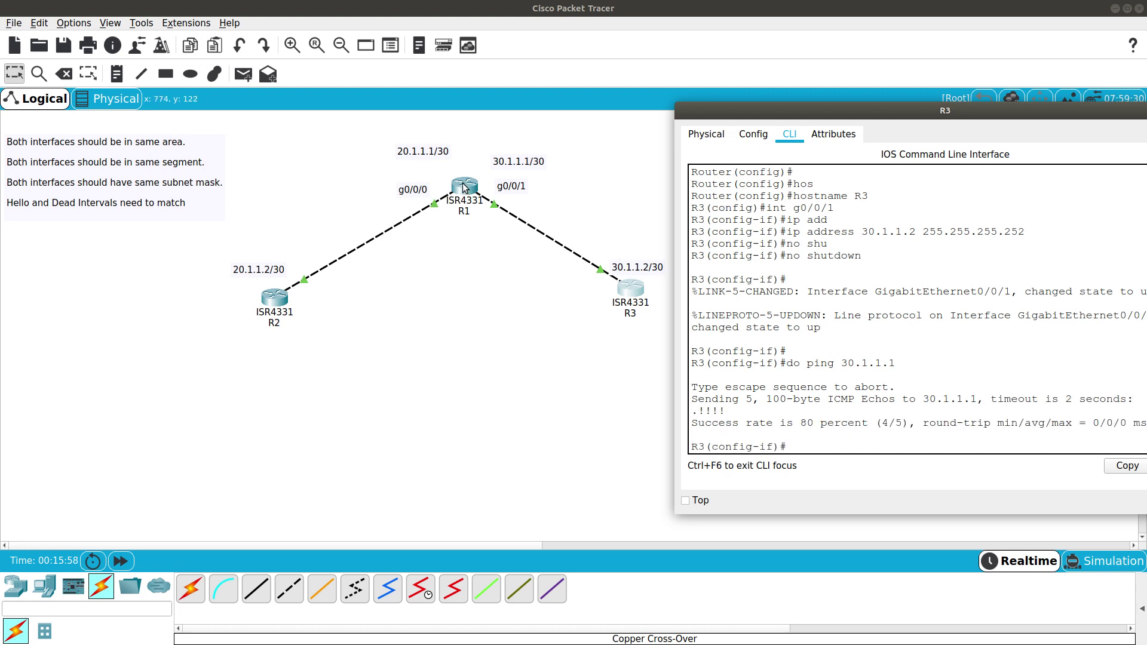
drag(725, 412, 689, 412)
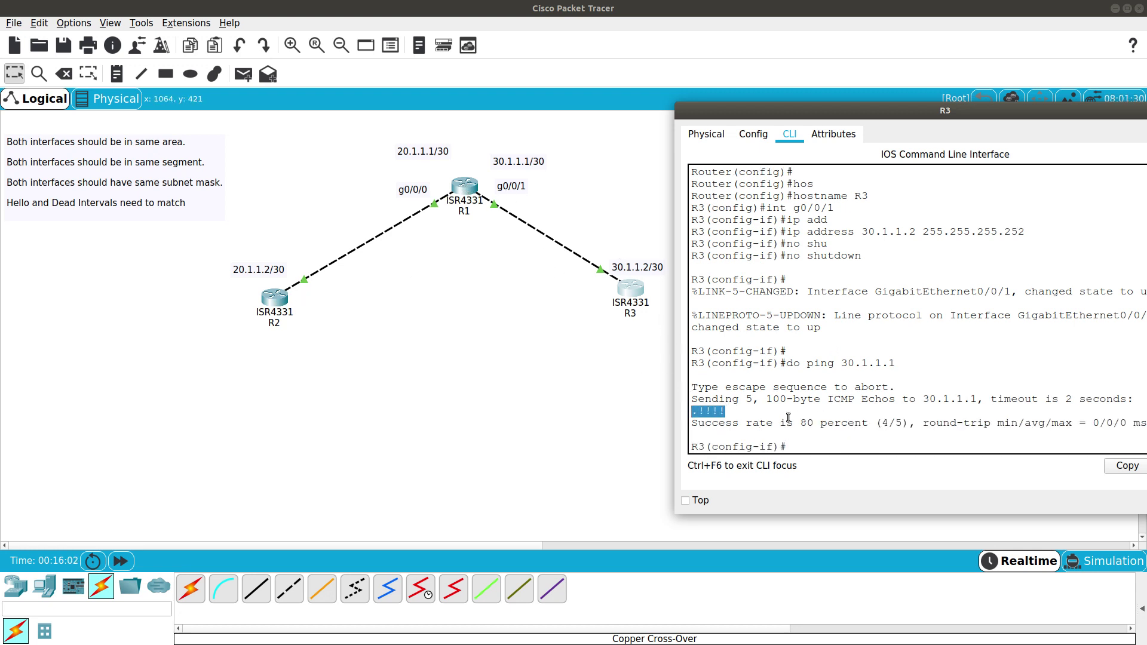
Ping R2 at 20.1.1.2 from R3's interface configuration mode.
click(805, 440)
text(do p ing)
key(BackSpace)
key(BackSpace)
key(BackSpace)
key(BackSpace)
text(ing 20.1.1.2)
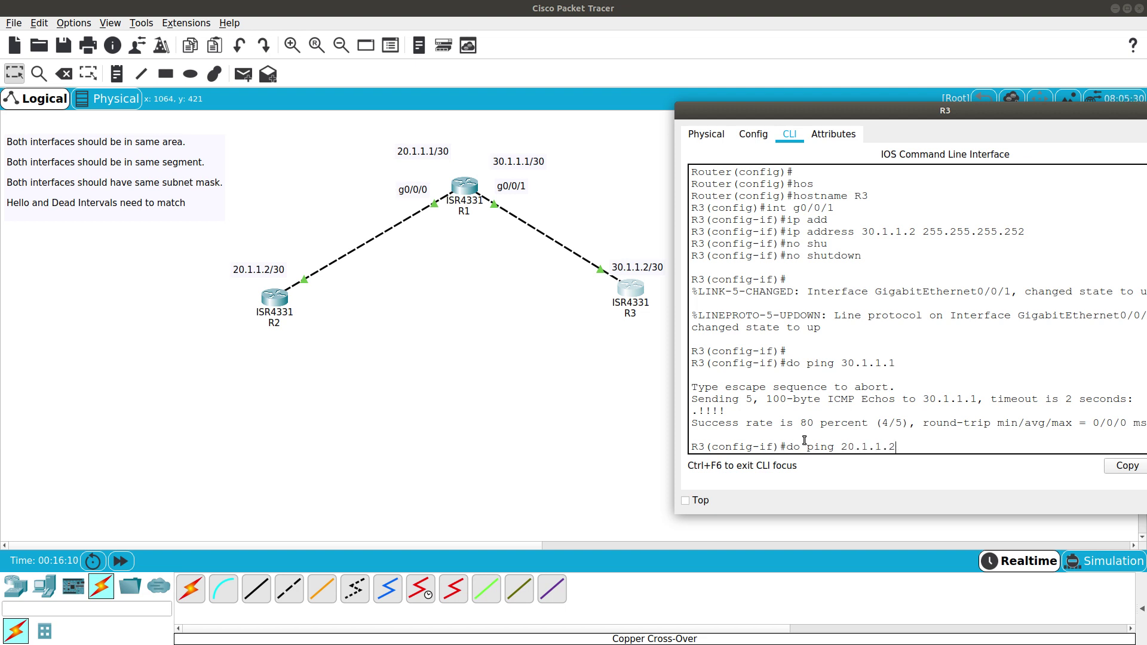
key(Return)
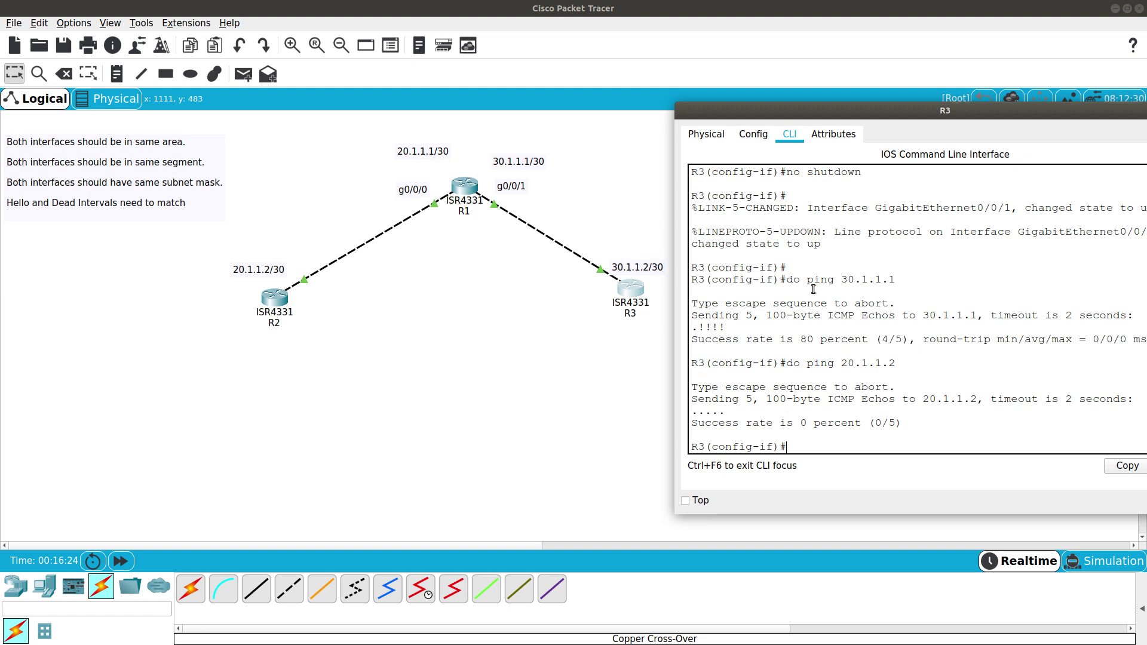
Leave configuration mode on R3 and display its IP routing table to examine the known networks.
mouse_move(873, 110)
mouse_down()
mouse_move(851, 94)
mouse_move(864, 104)
mouse_up()
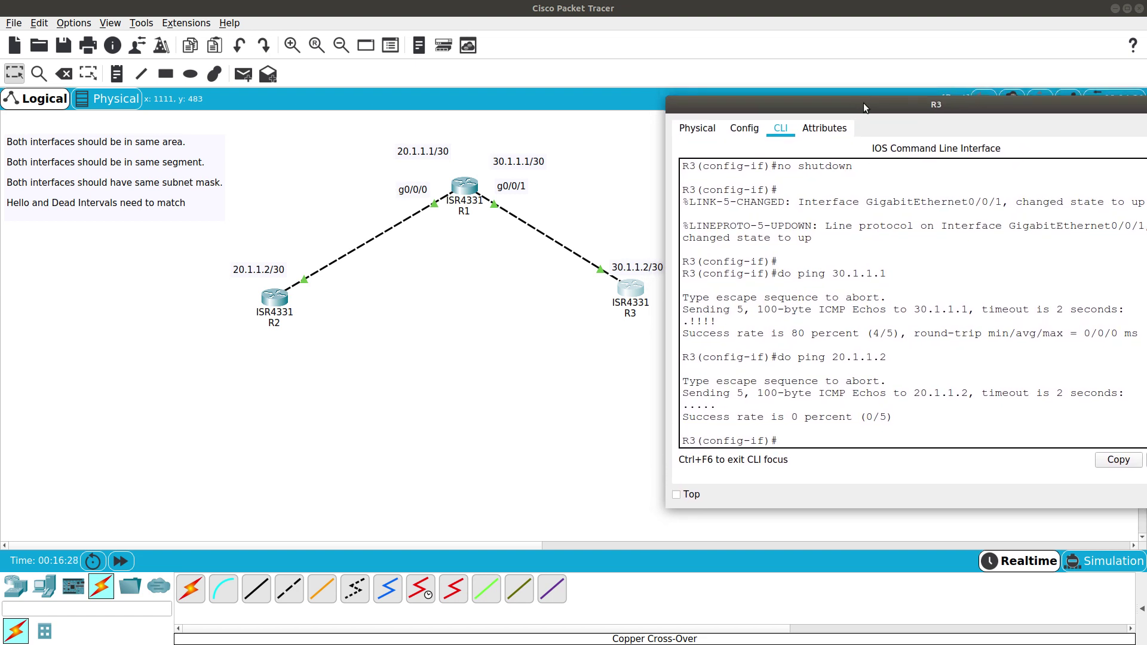
text(end)
key(Return)
text(s)
key(Return)
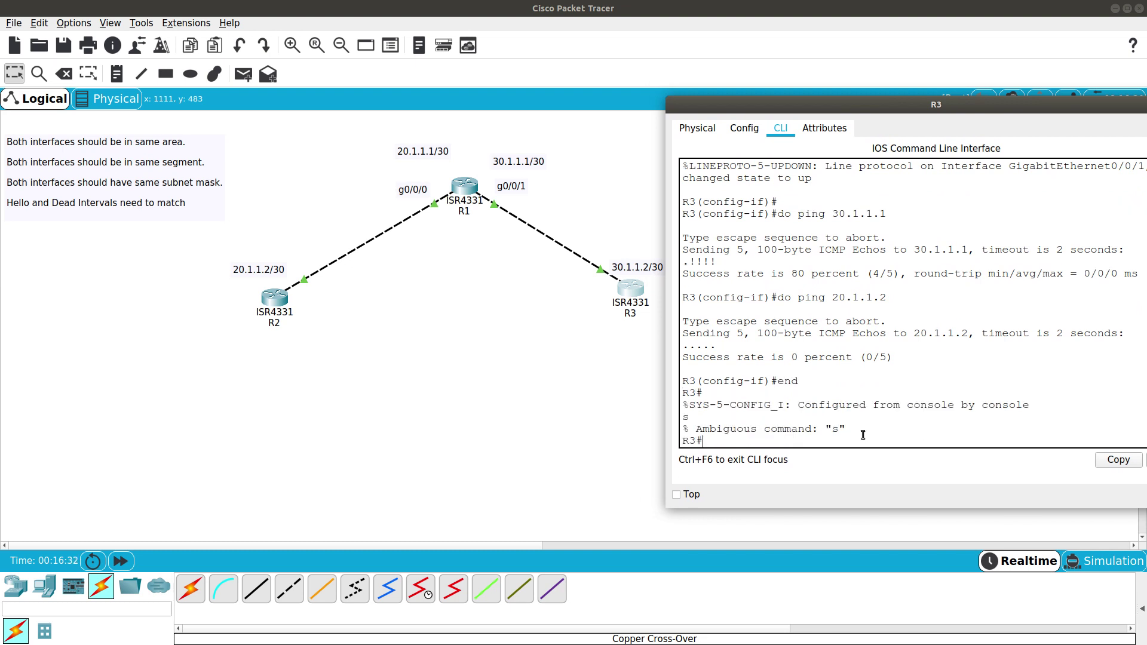
key(Return)
text(show ip rou)
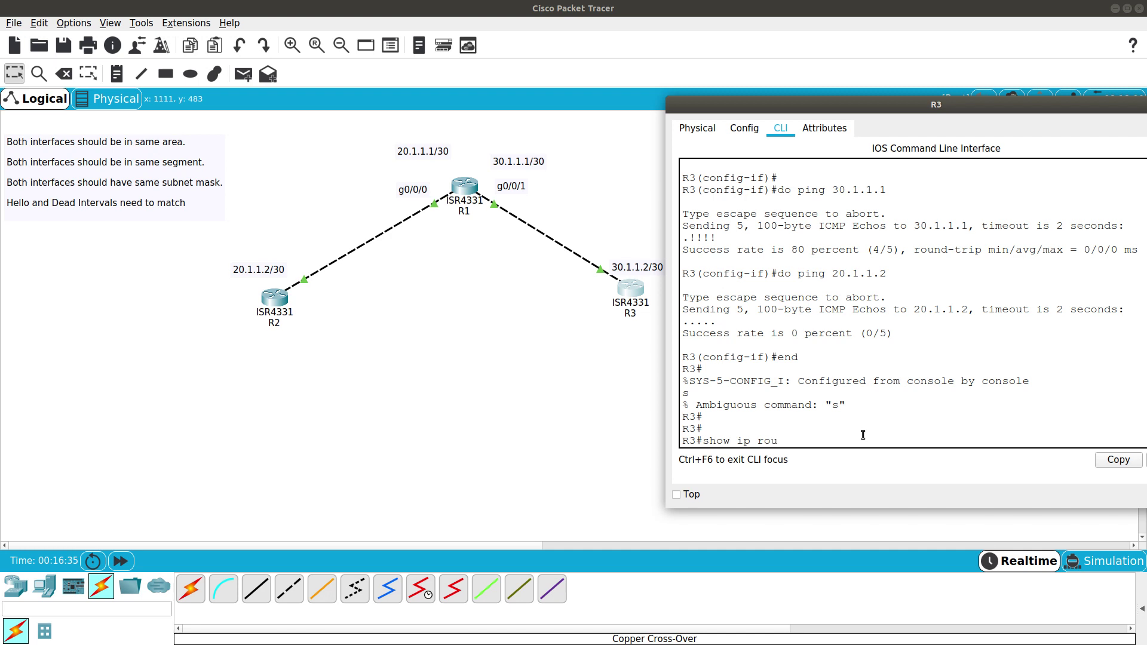
key(Tab)
key(Return)
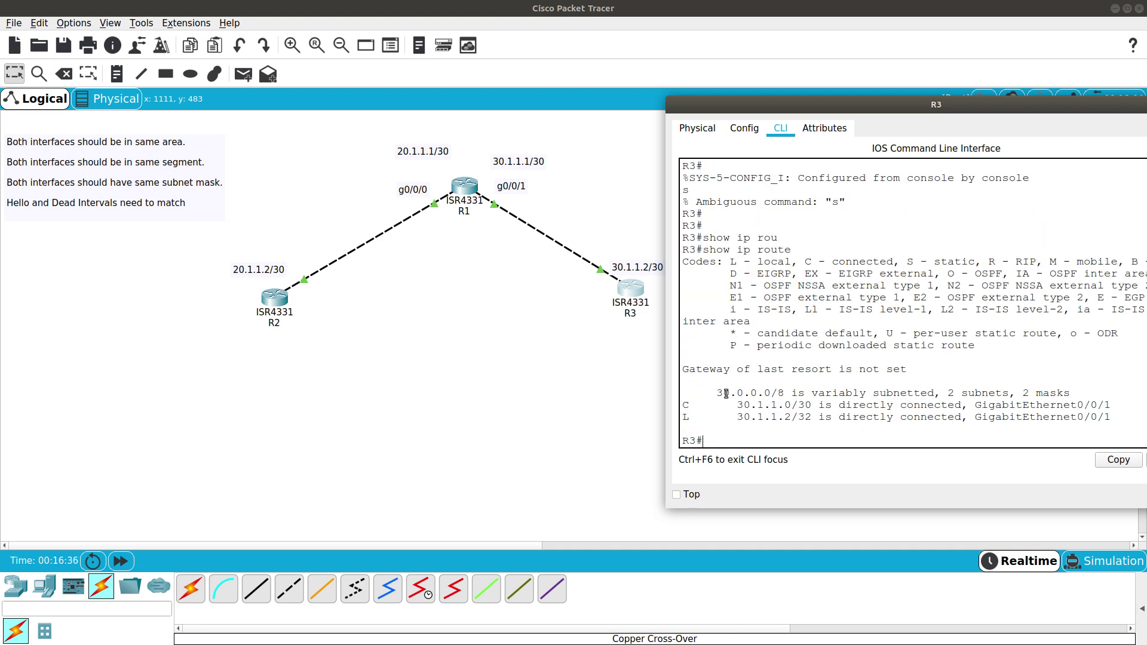
drag(713, 386, 1066, 426)
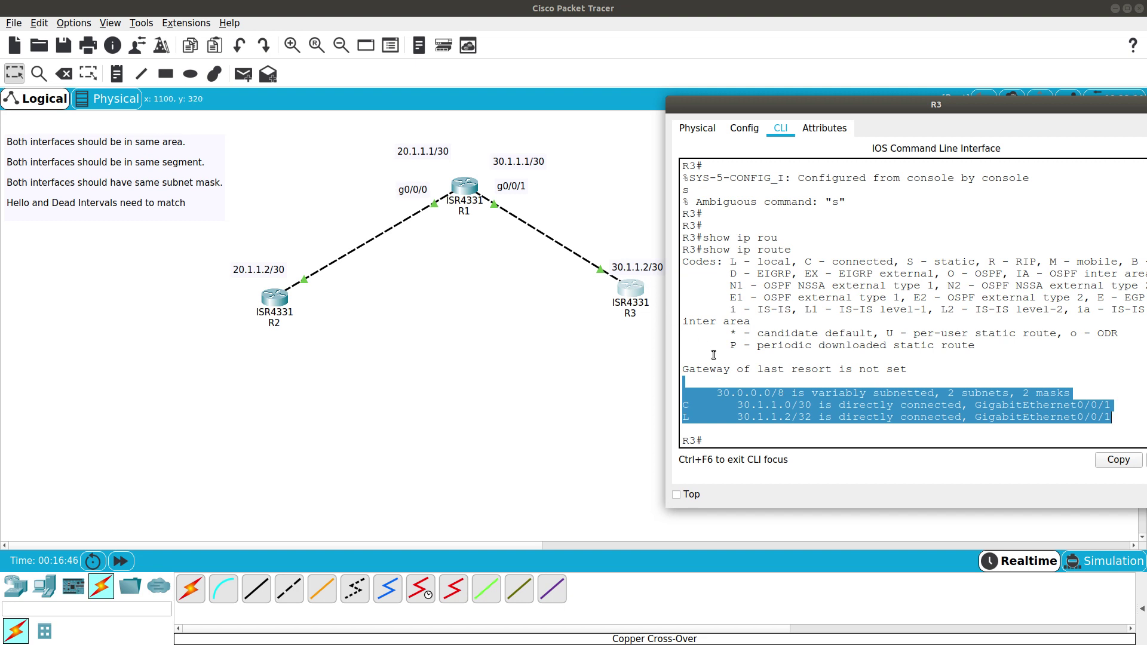
click(740, 440)
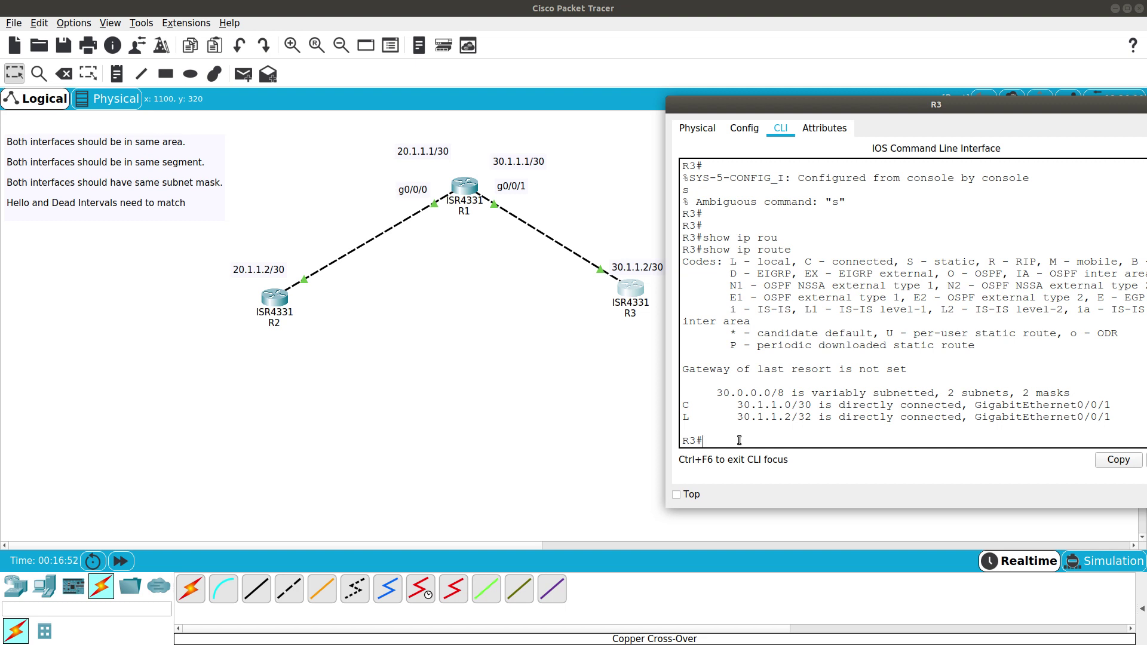
Enter global configuration mode on R3 and begin the router ospf command without a process ID.
text(config t)
key(Return)
text(router is)
key(BackSpace)
key(BackSpace)
text(o)
key(Tab)
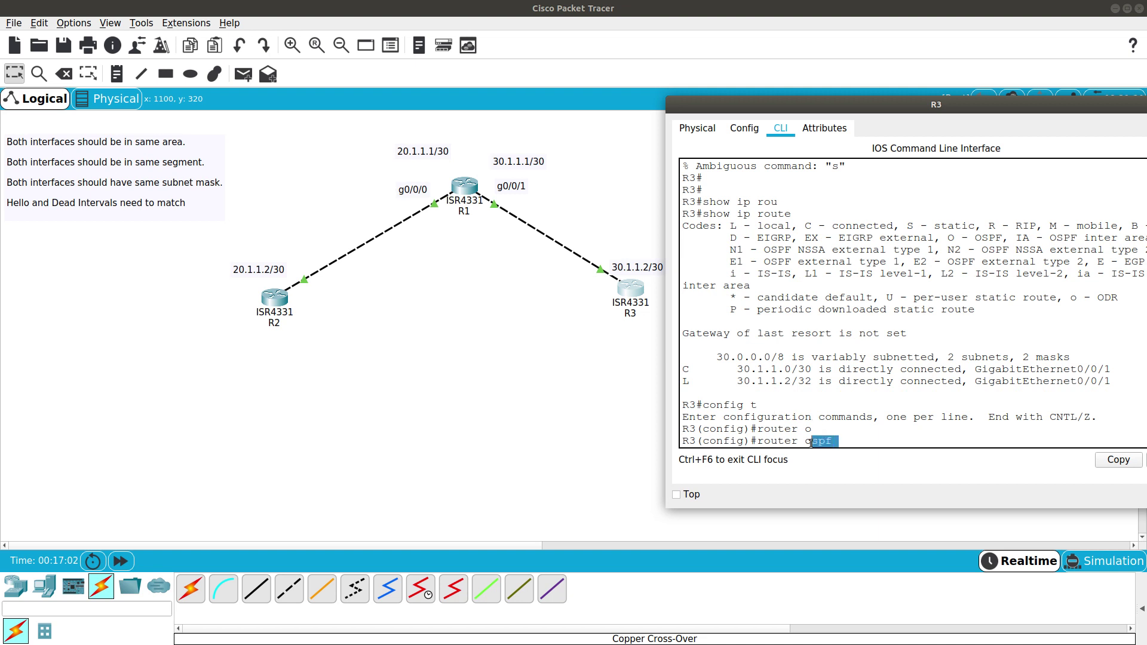
Look up the allowed OSPF process ID range and start OSPF process 3 on R3.
scroll(755, 451, down, 1)
drag(754, 450, 835, 439)
click(835, 439)
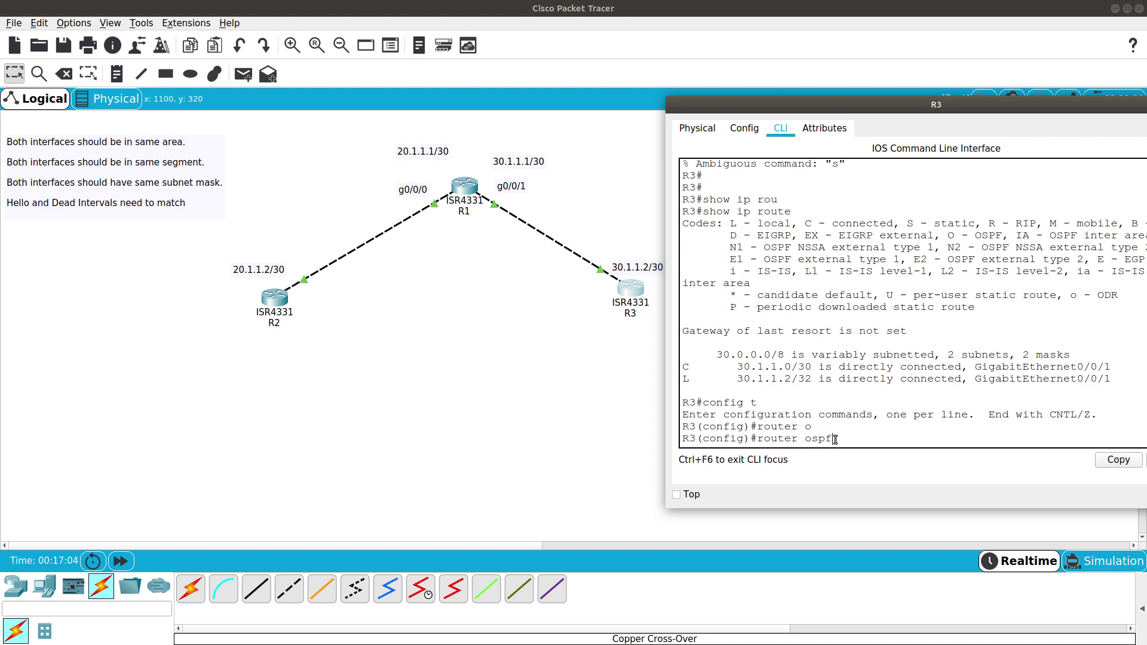
text(?)
drag(839, 429, 750, 429)
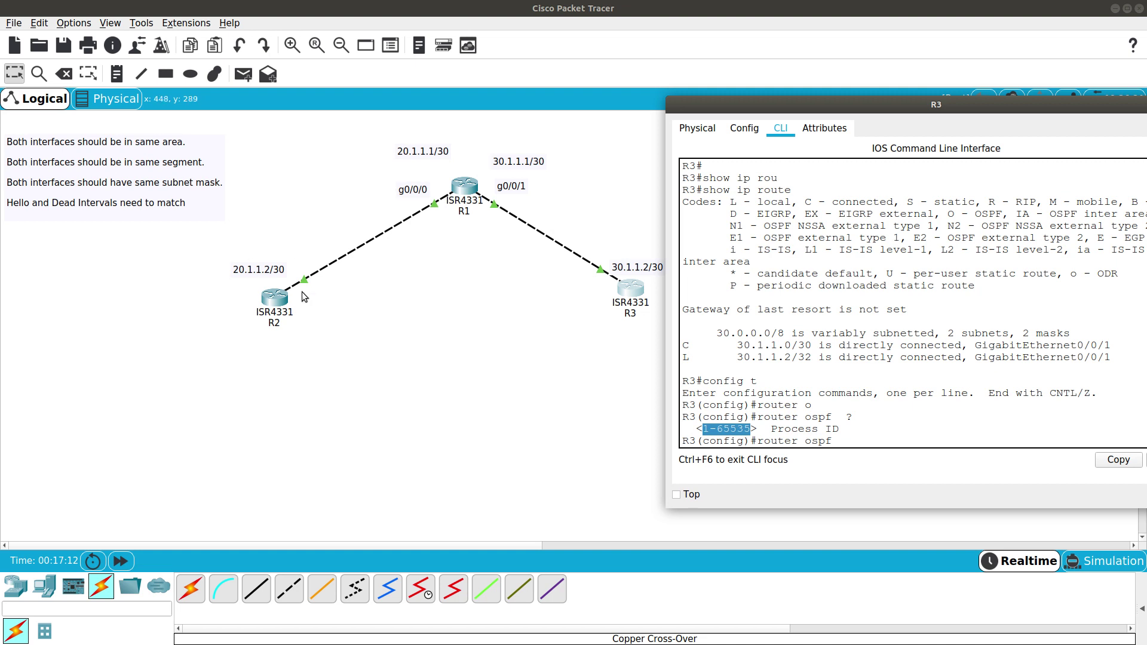
click(848, 446)
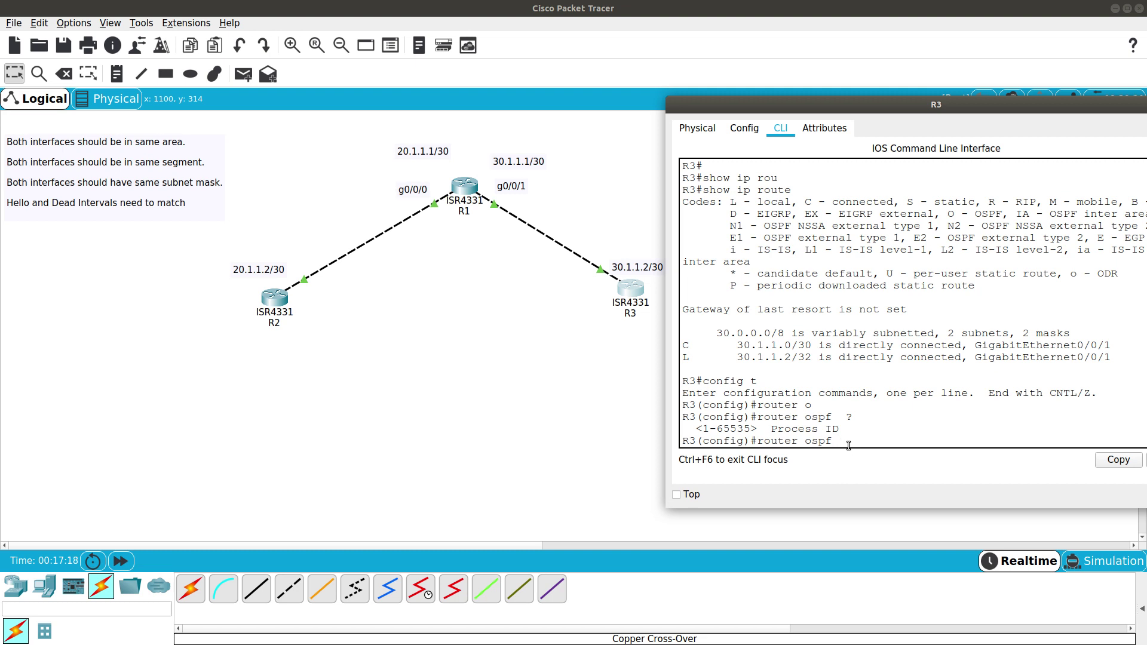
text(3)
key(Return)
text(router)#rout)
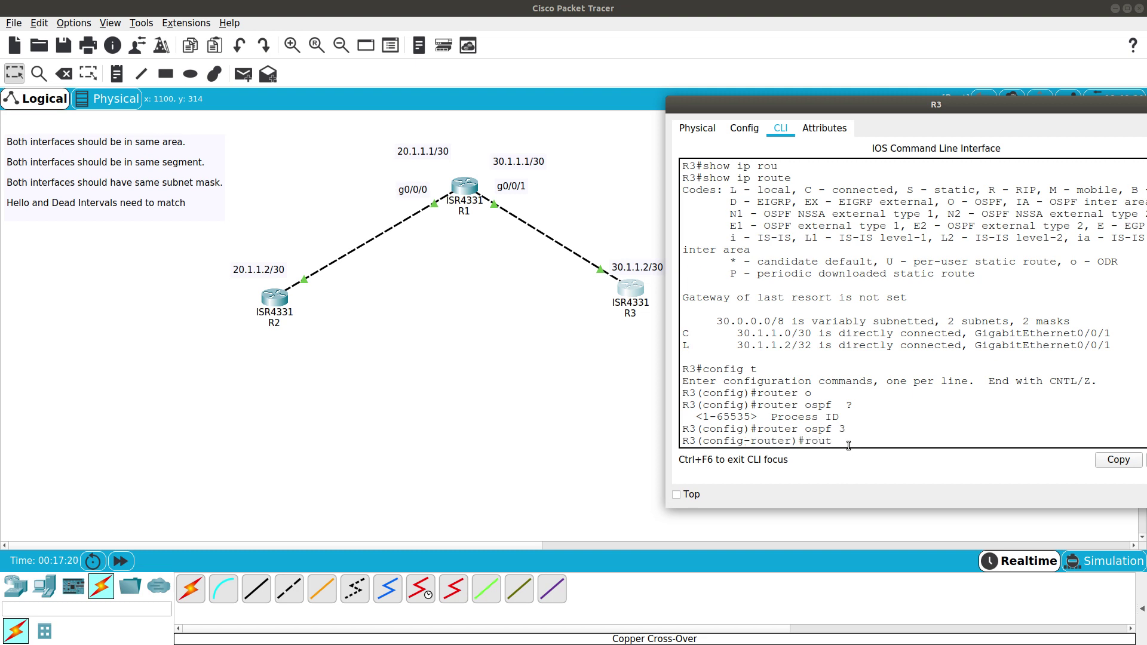
key(BackSpace)
key(BackSpace)
key(BackSpace)
key(BackSpace)
key(BackSpace)
key(BackSpace)
Advertise network 30.1.1.0 with wildcard mask 0.0.0.3 in area 0 under R3's OSPF process.
text(netw)
text(ork )
text(30.1.1.0 )
text(0.0.)
text(0.255)
key(BackSpace)
key(BackSpace)
text(3)
drag(973, 441, 919, 441)
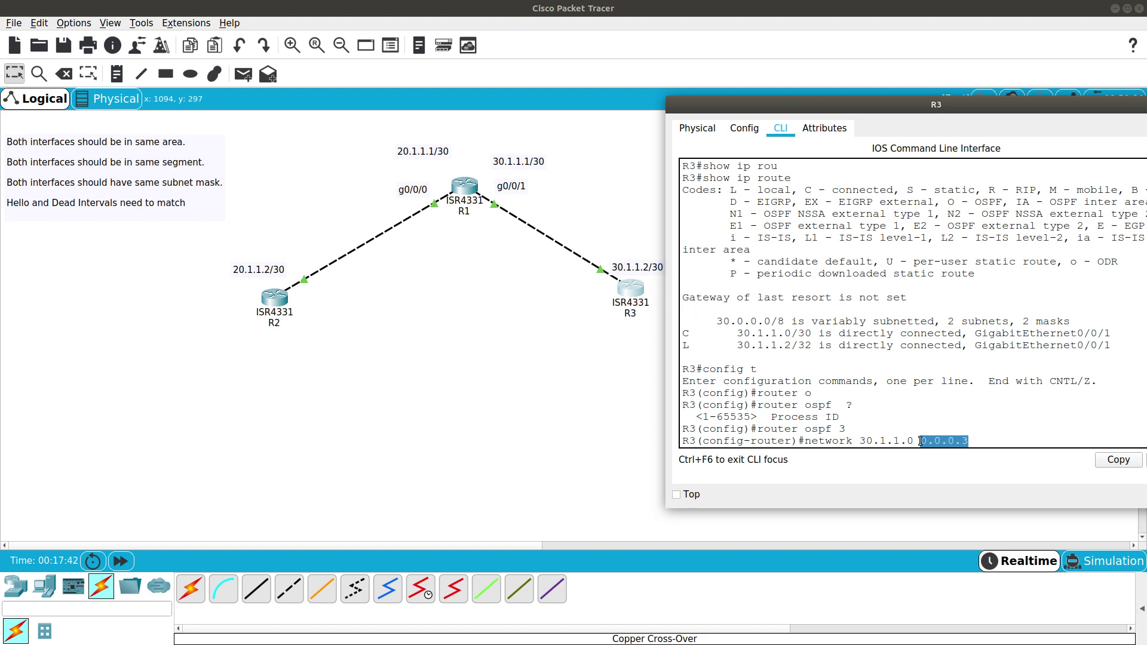
click(978, 441)
text(are)
key(Tab)
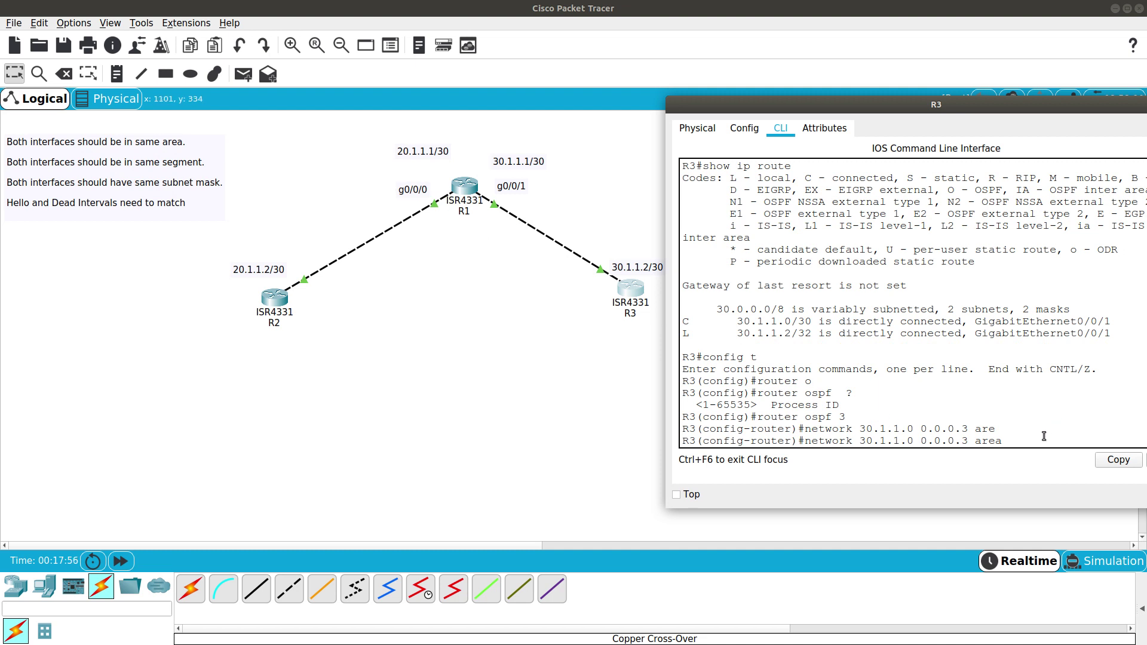
text(0)
key(Return)
key(Return)
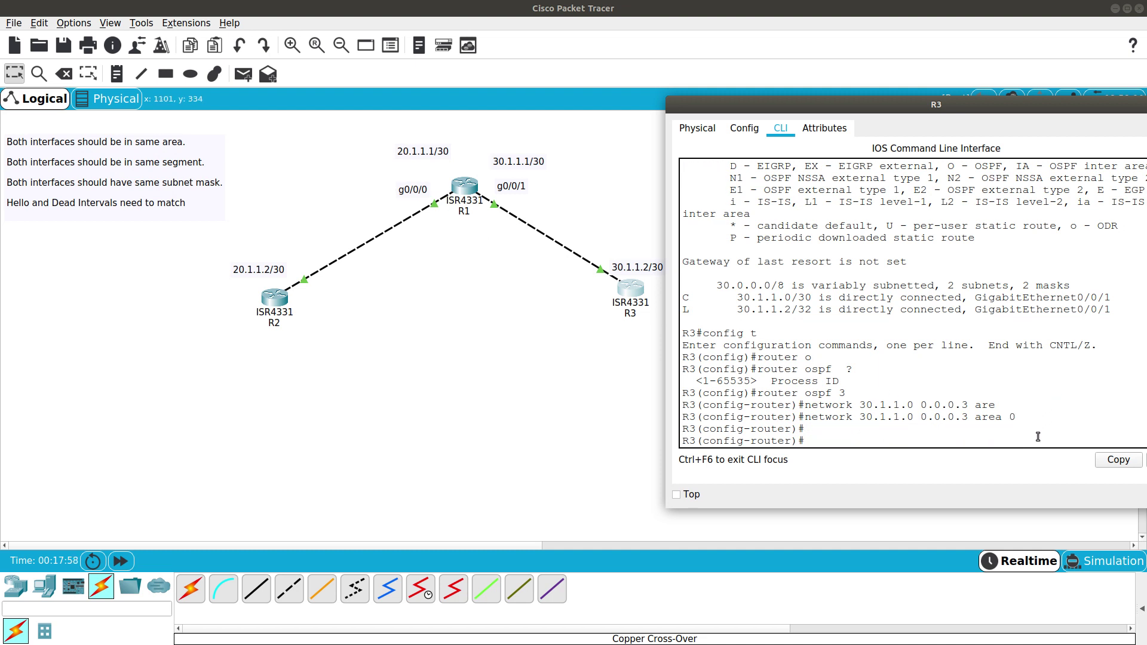
Switch to R1's command line and start OSPF process 1.
click(464, 187)
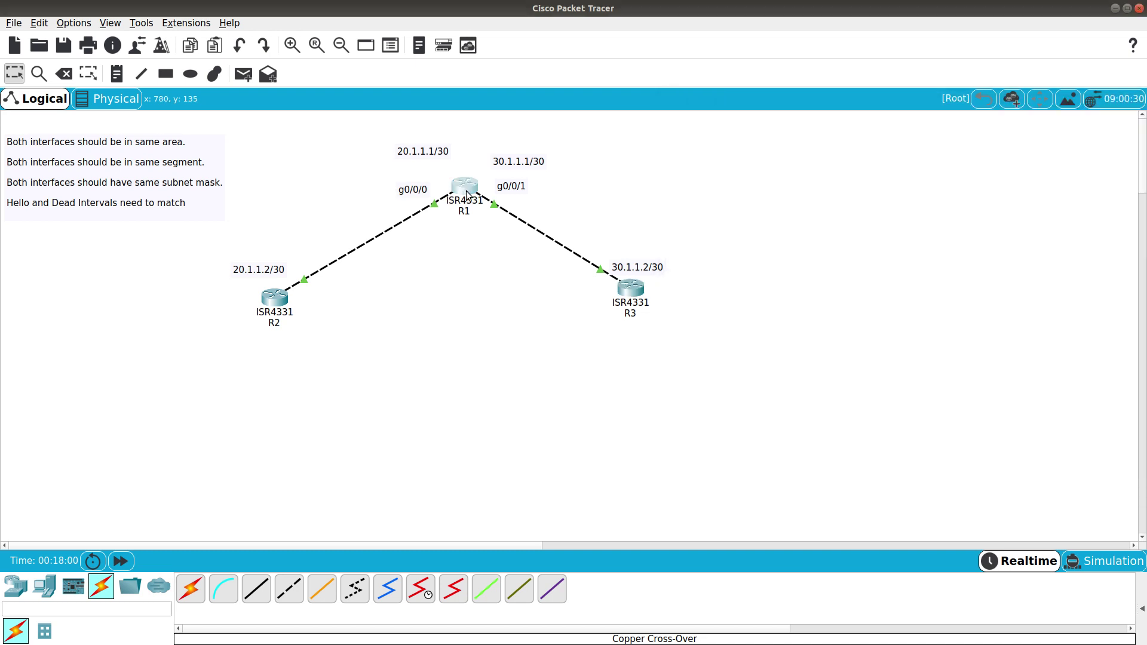
key(Return)
key(Return)
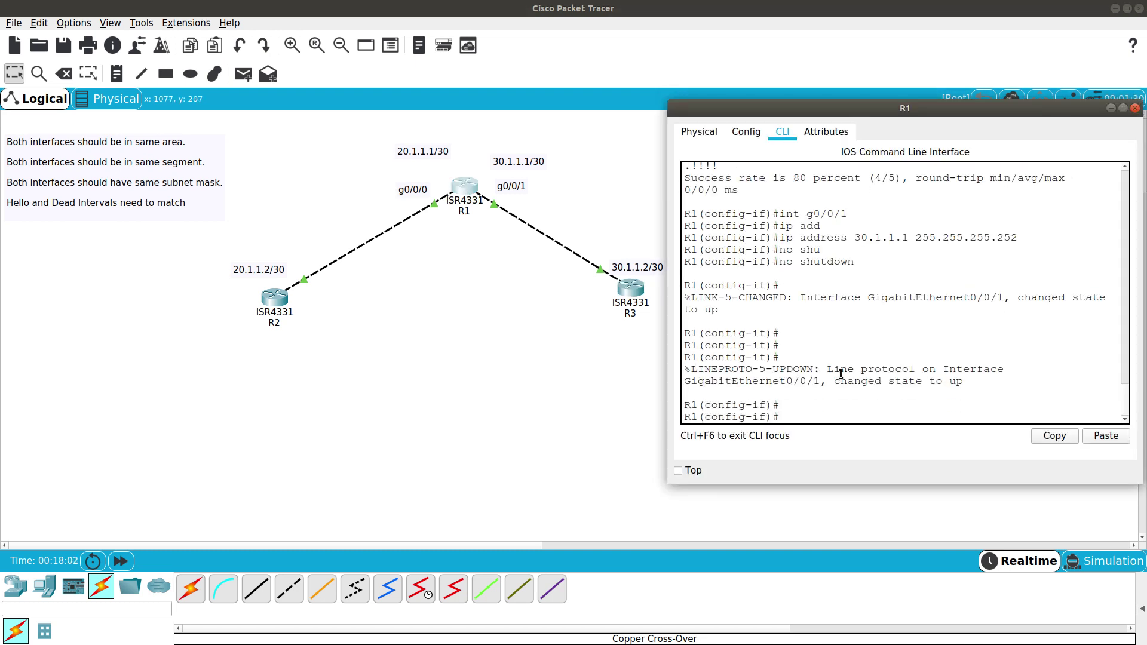
text(router os)
key(Tab)
key(Tab)
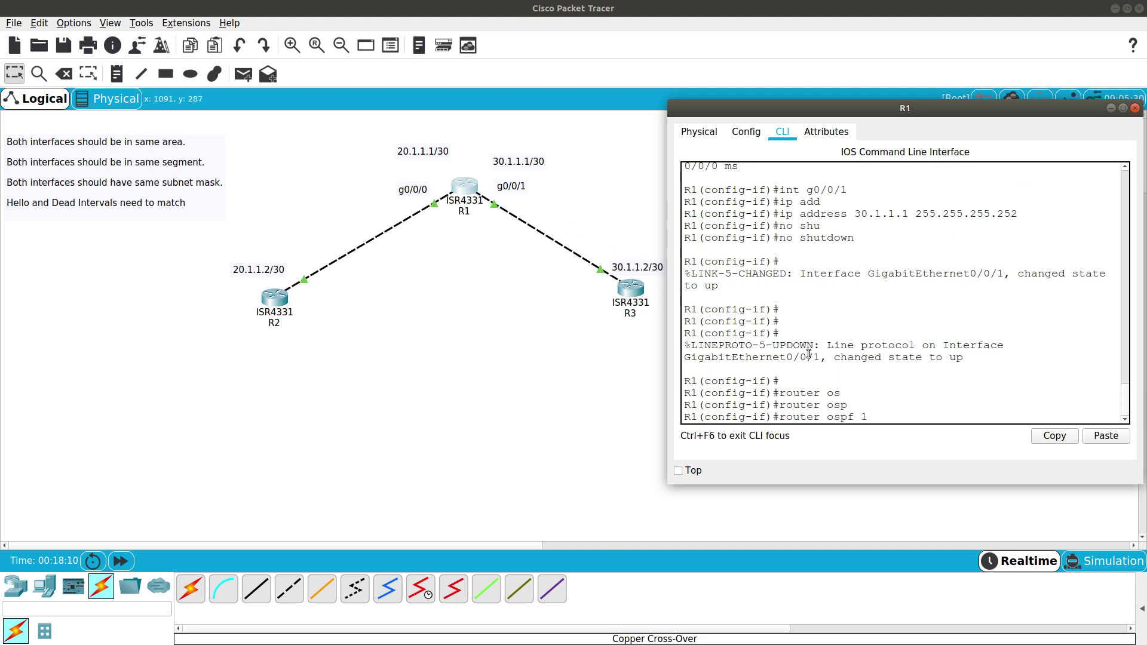
text(1)
key(Return)
key(Return)
Advertise network 30.1.1.0 with wildcard mask 0.0.0.3 in area 0 under R1's OSPF process 1.
text(network 30.1.1.0 0.0.0.3 ar)
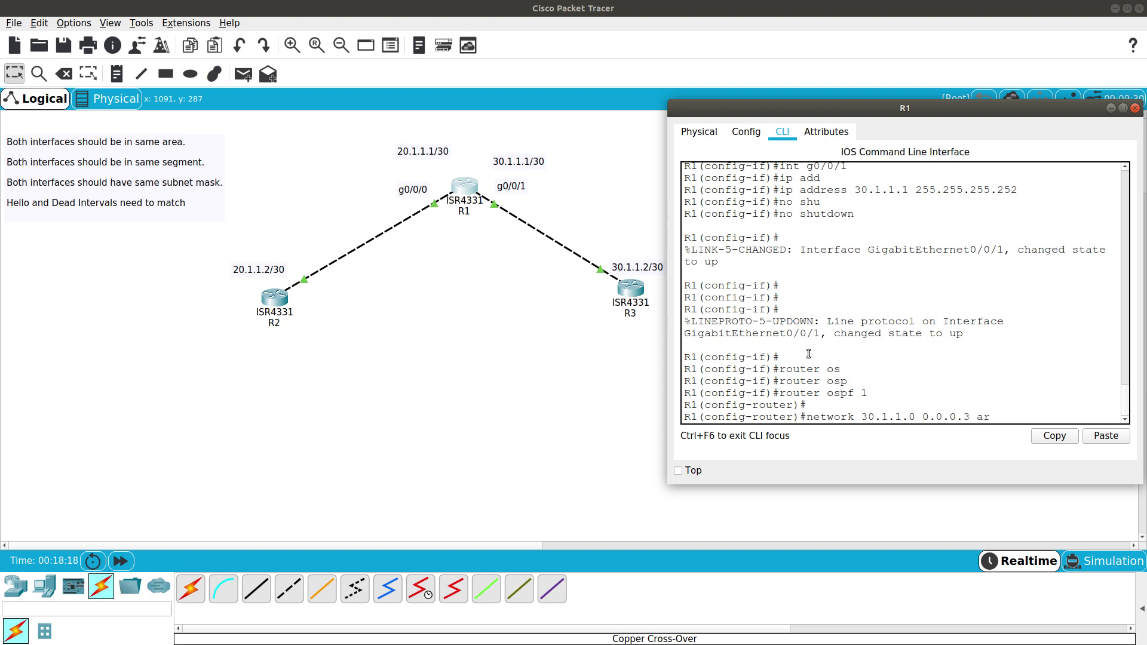
key(Tab)
text(0)
key(Return)
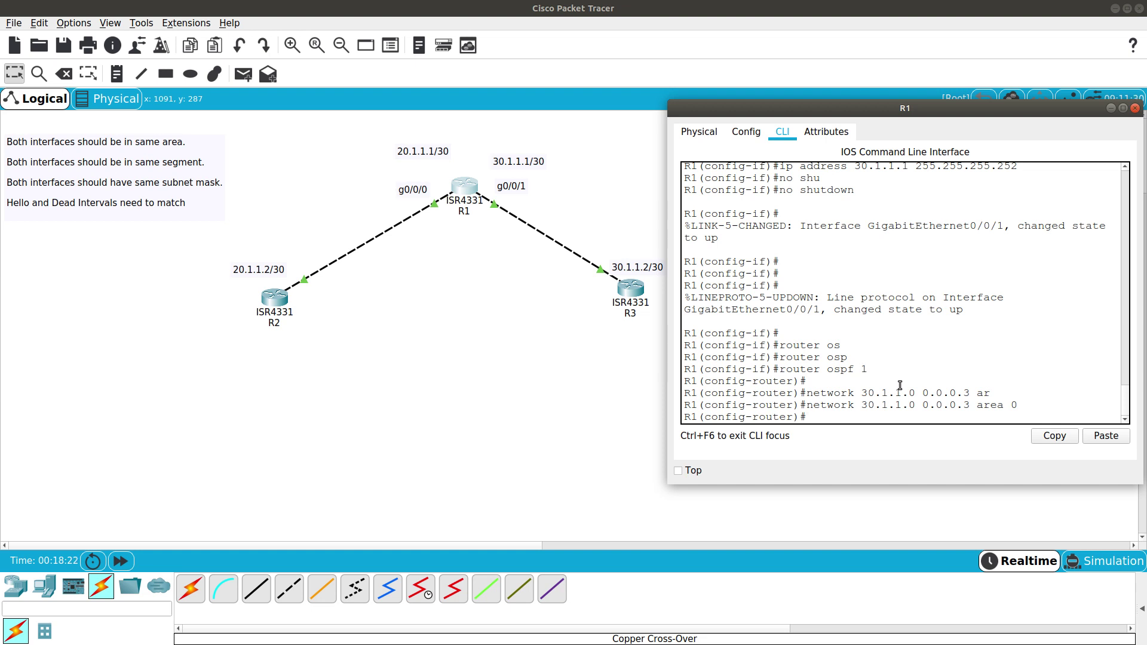
drag(1019, 404, 806, 394)
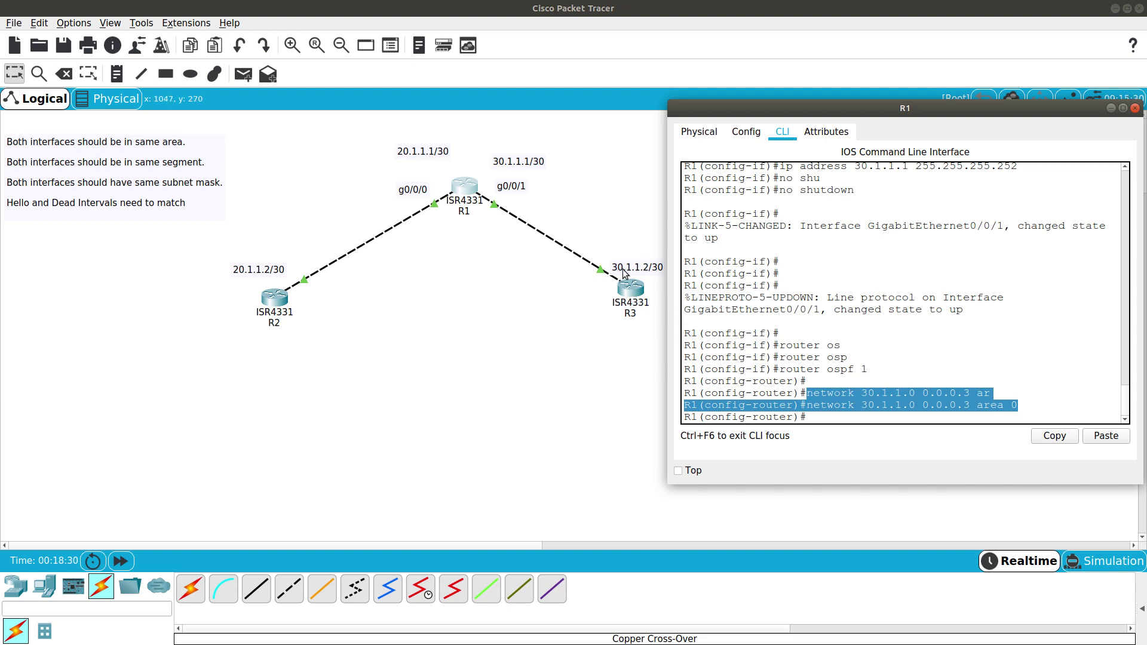
click(866, 370)
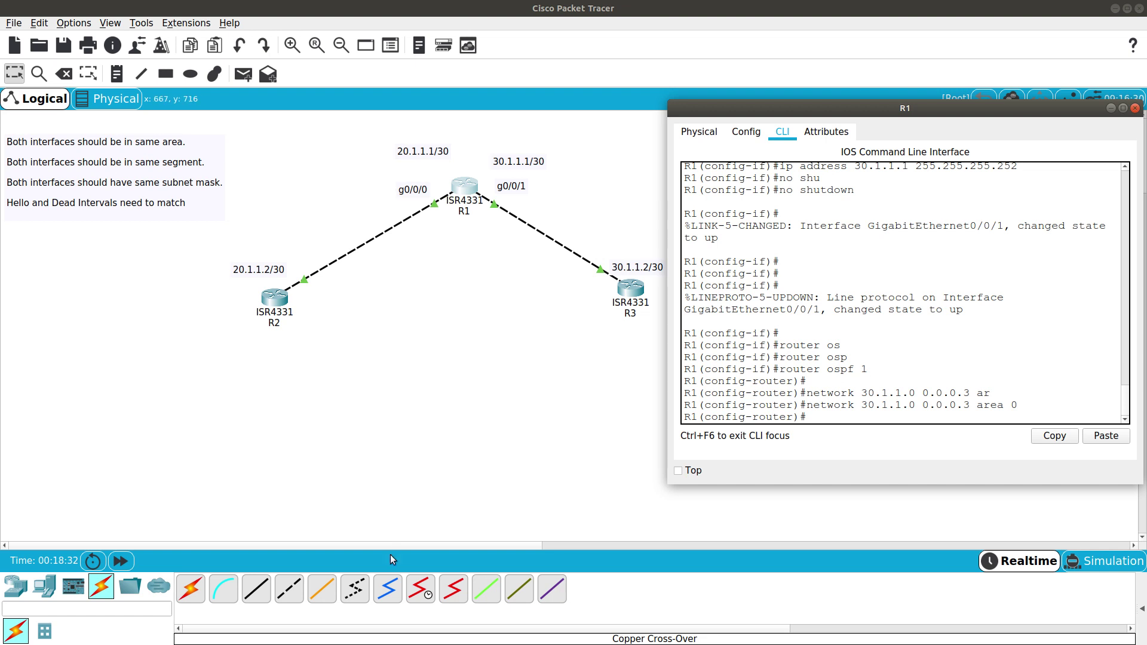
Fast-forward the simulation time and examine the OSPF adjacency message on R1's console.
click(120, 563)
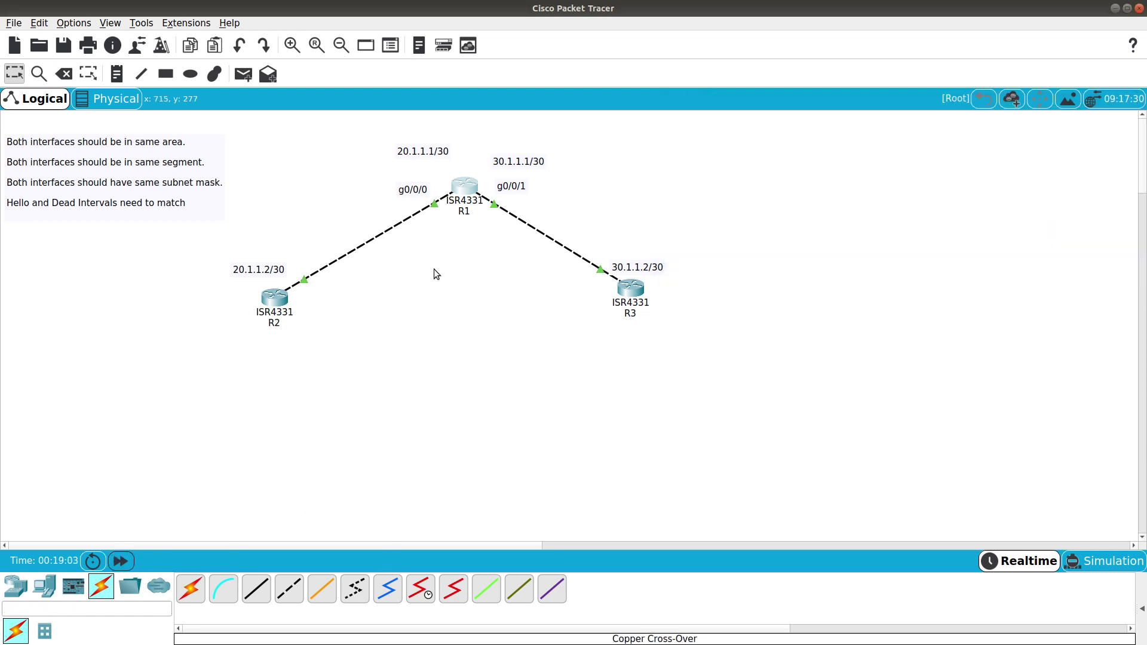
click(469, 190)
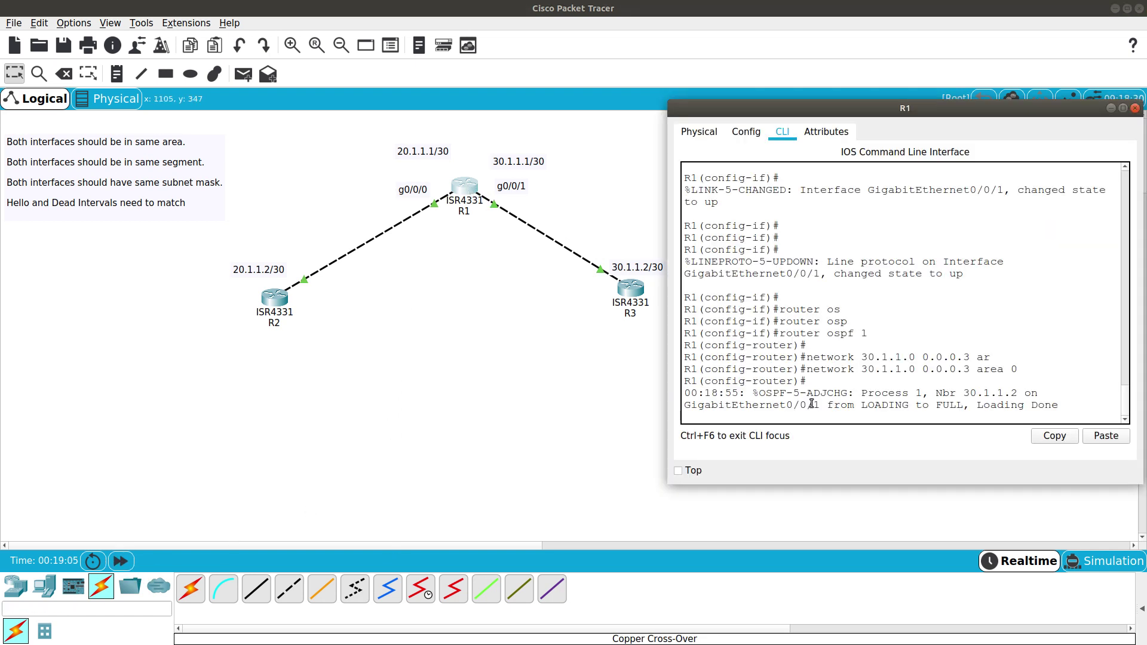
drag(753, 394, 1020, 393)
click(964, 394)
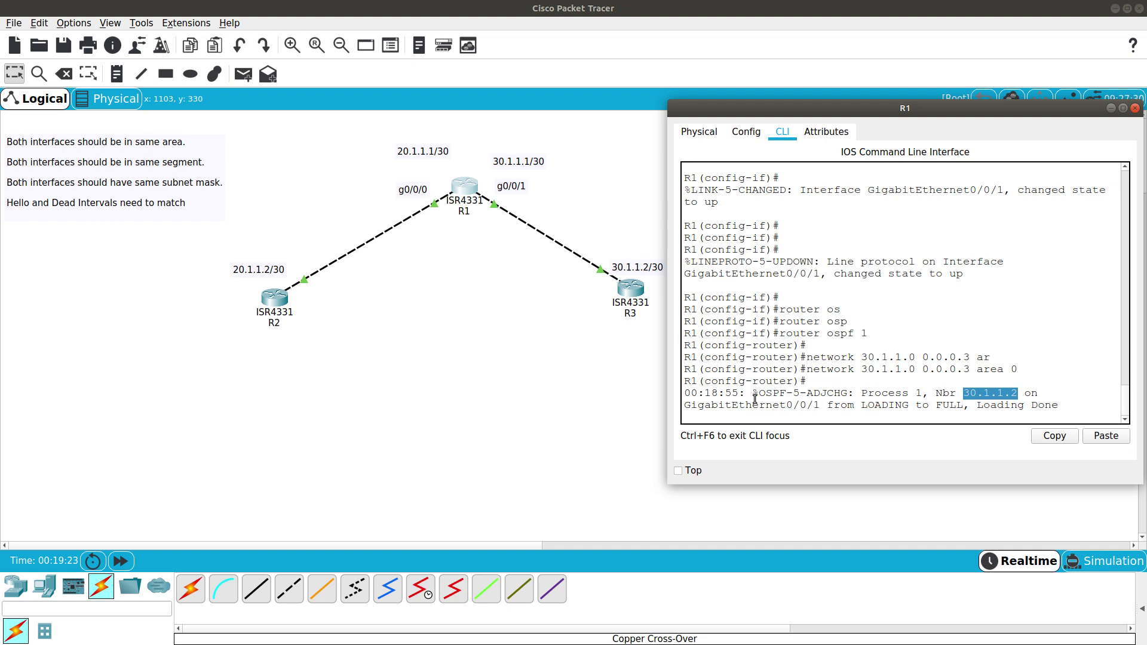
drag(685, 406, 1056, 407)
click(1057, 406)
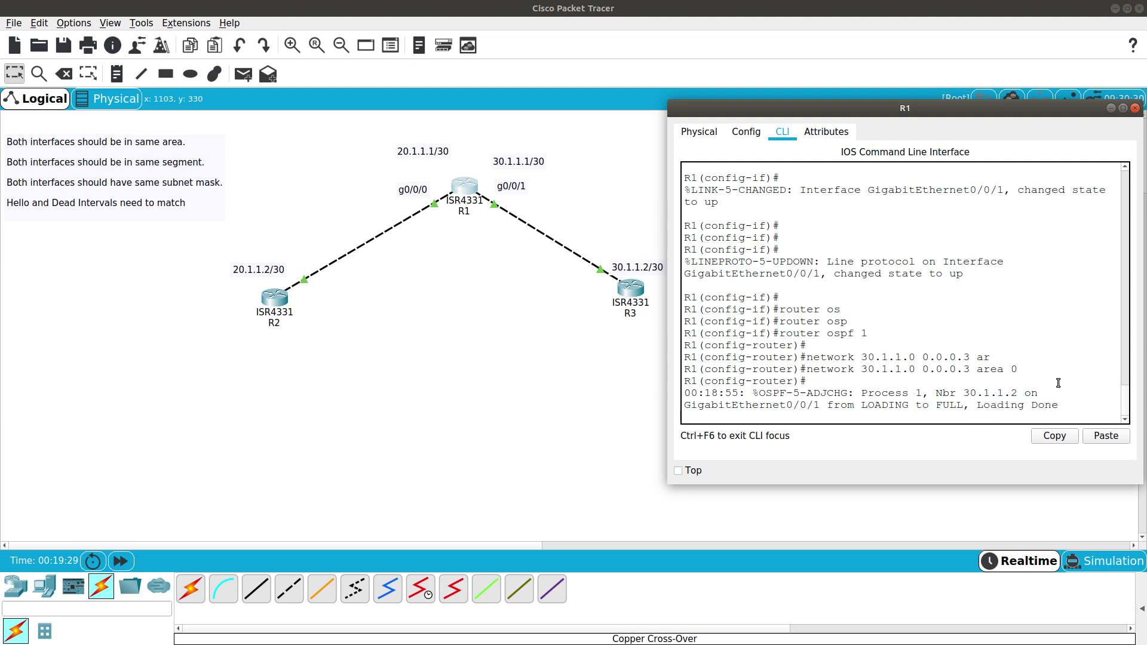
Leave configuration mode on R1 and display its OSPF neighbor table.
key(Return)
text(end)
key(Return)
key(Return)
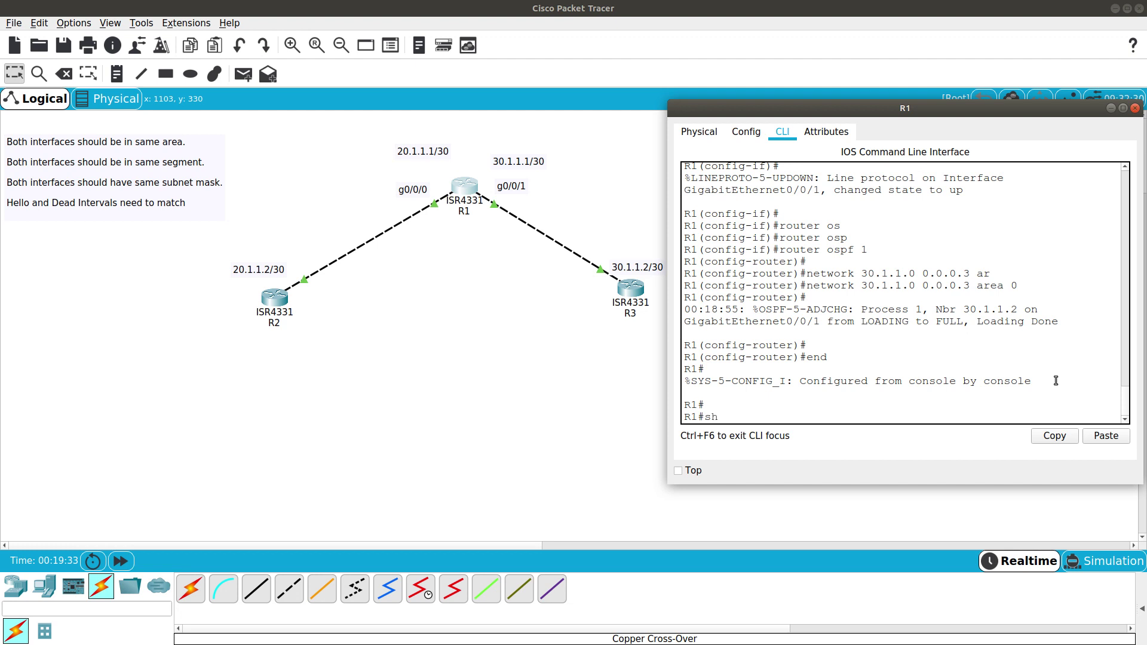
text(show ip osp)
key(Tab)
text(ne)
key(Tab)
key(Return)
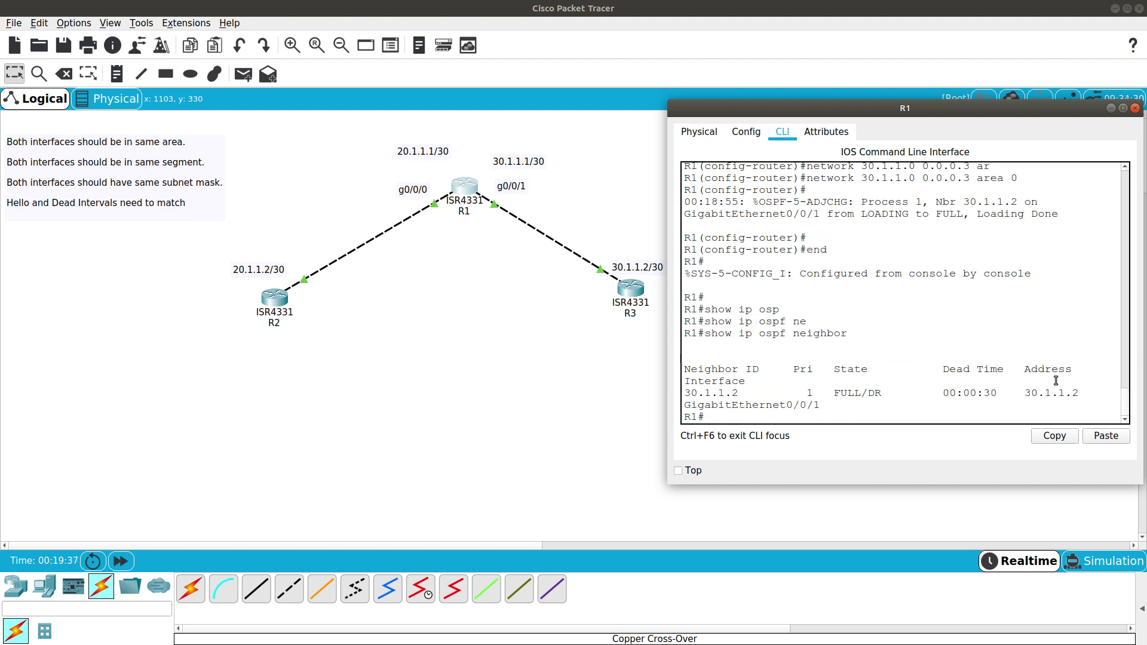
Enlarge R1's window and examine the neighbor entry's ID, state, dead time, address and interface.
drag(668, 484, 500, 530)
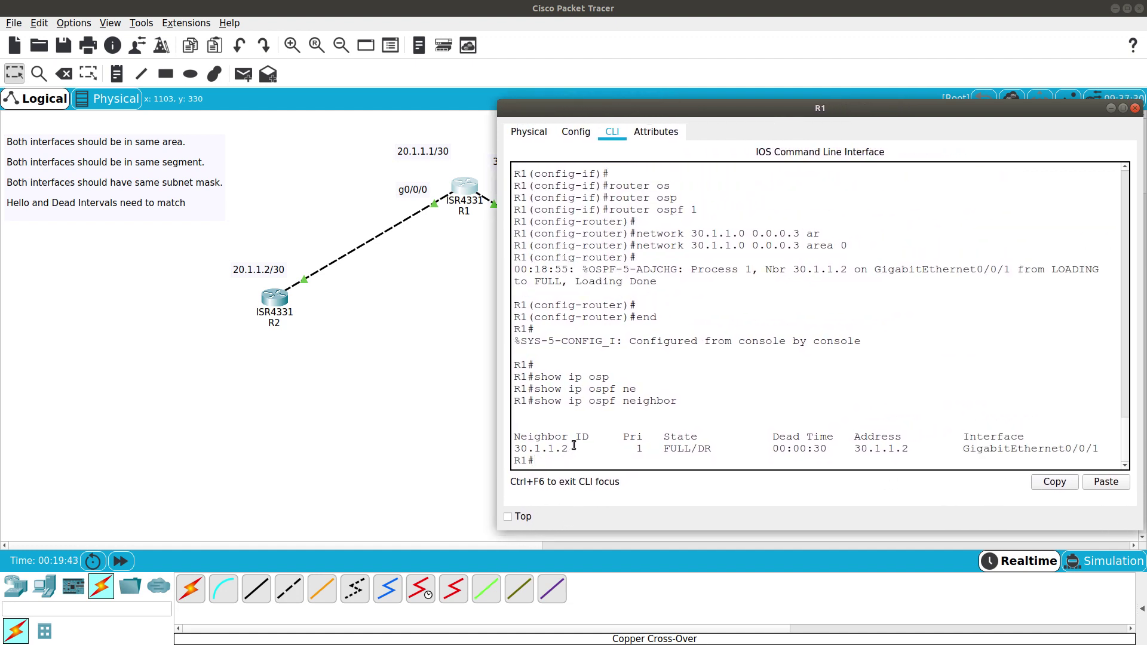
drag(573, 445, 509, 439)
click(634, 451)
double_click(680, 437)
drag(664, 449, 692, 452)
double_click(700, 449)
drag(773, 449, 1095, 449)
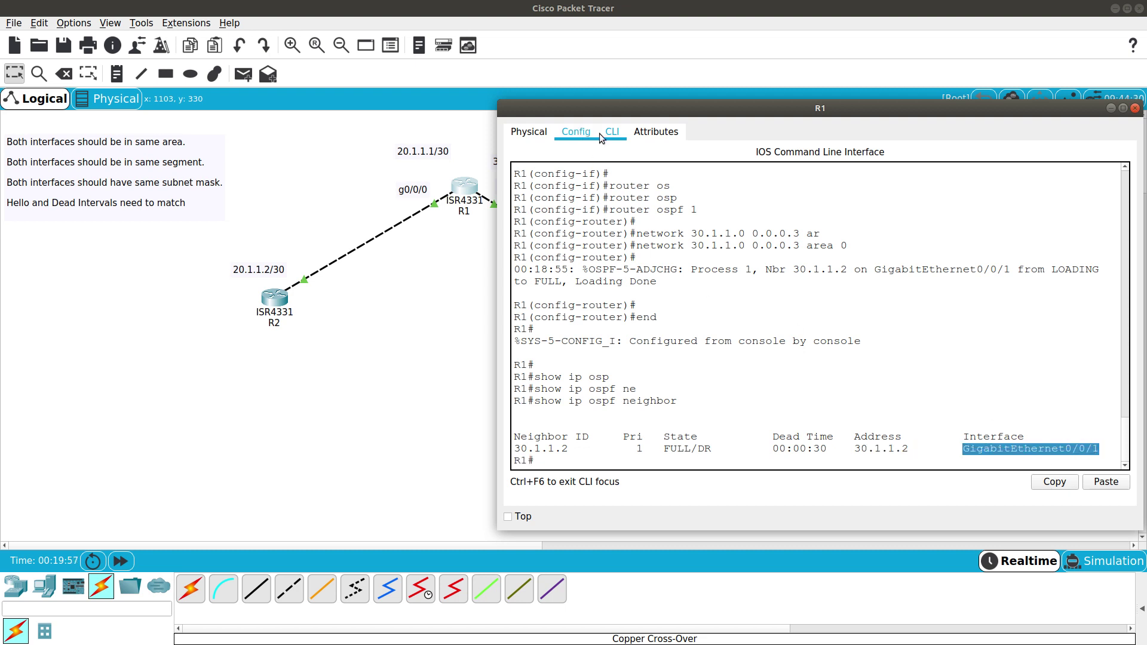
click(598, 461)
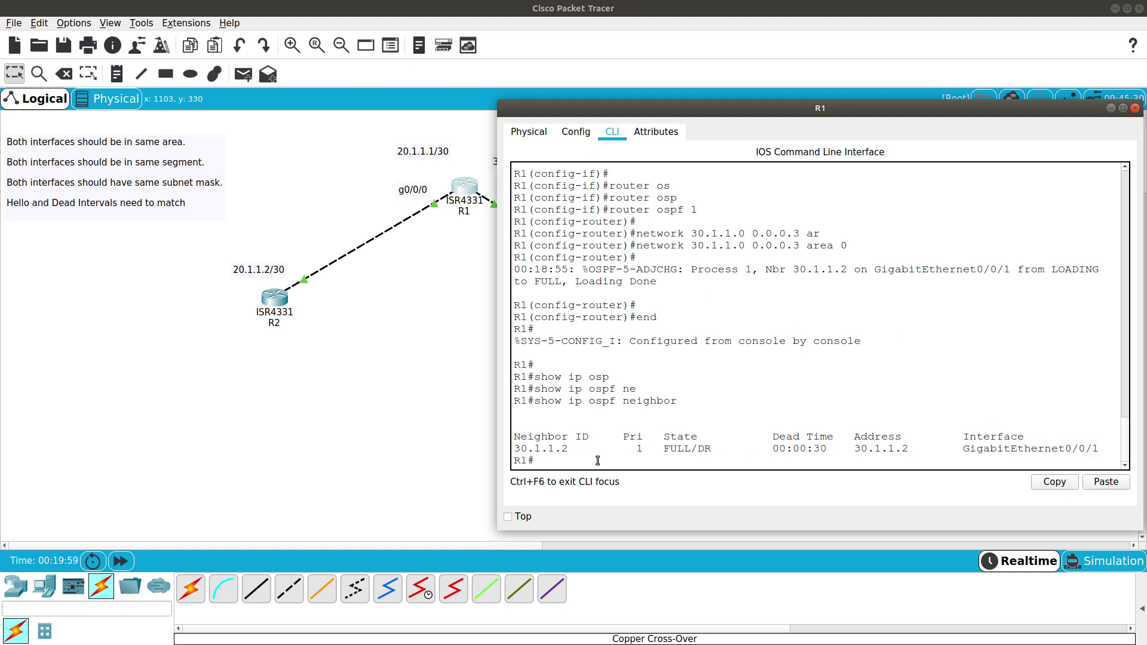
text(conf)
text(gi)
text( t)
key(Return)
key(Return)
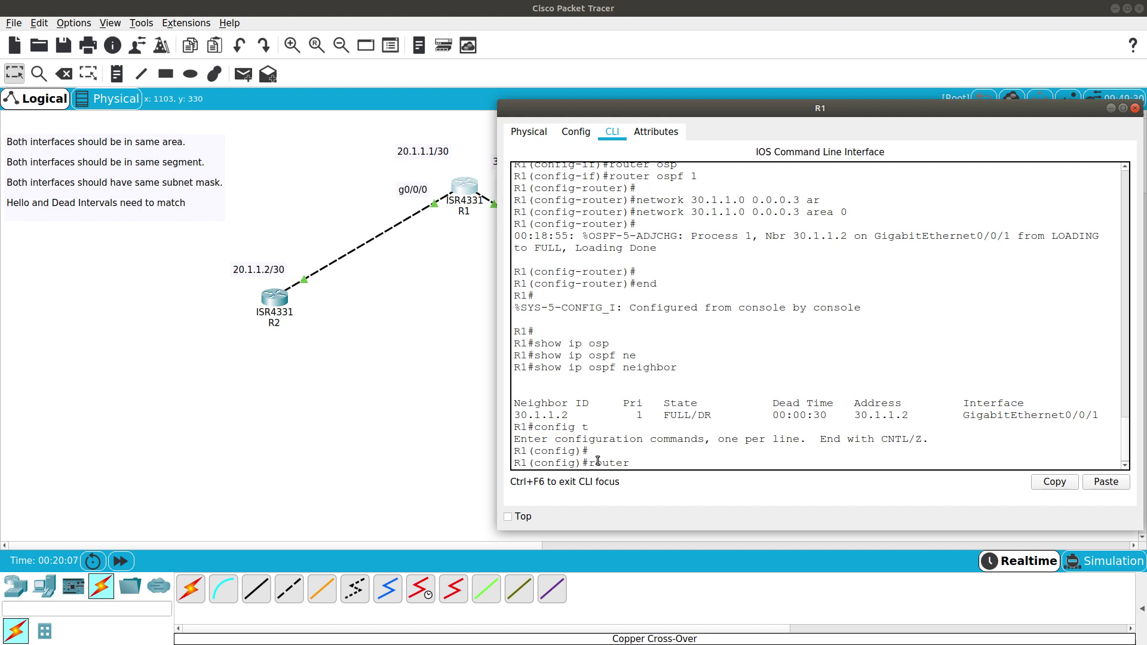
key(BackSpace)
key(BackSpace)
key(BackSpace)
key(BackSpace)
key(BackSpace)
key(BackSpace)
key(BackSpace)
text(end)
key(Return)
Display R1's IP routing table and examine the networks it lists.
text(show ip os)
key(Tab)
text(p )
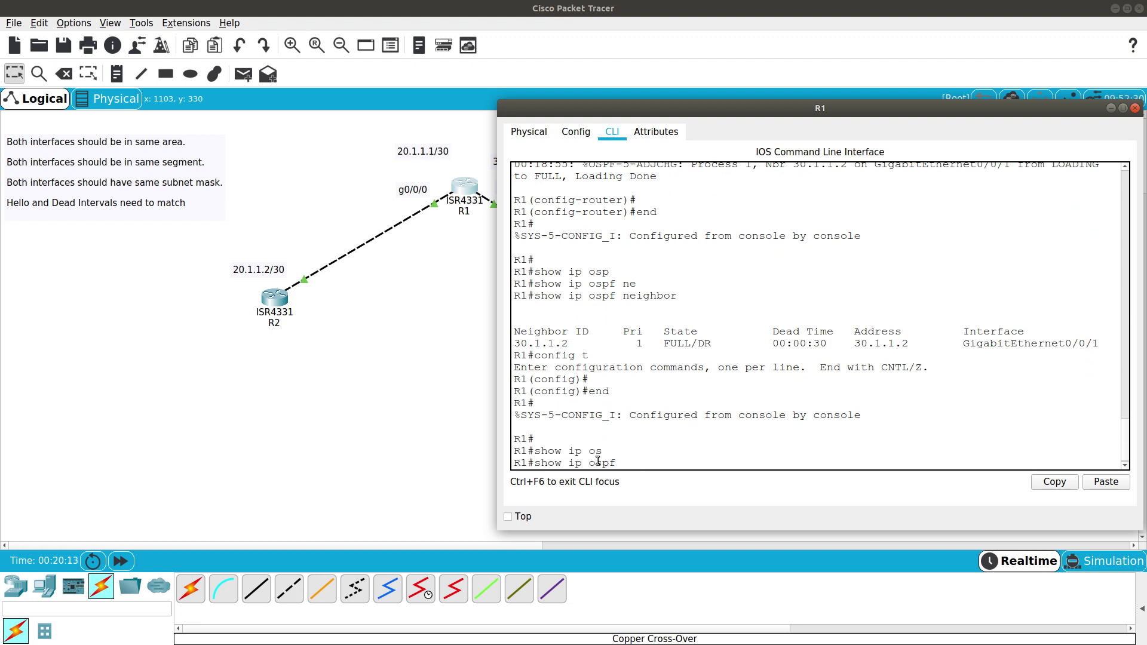
text(ro)
key(Tab)
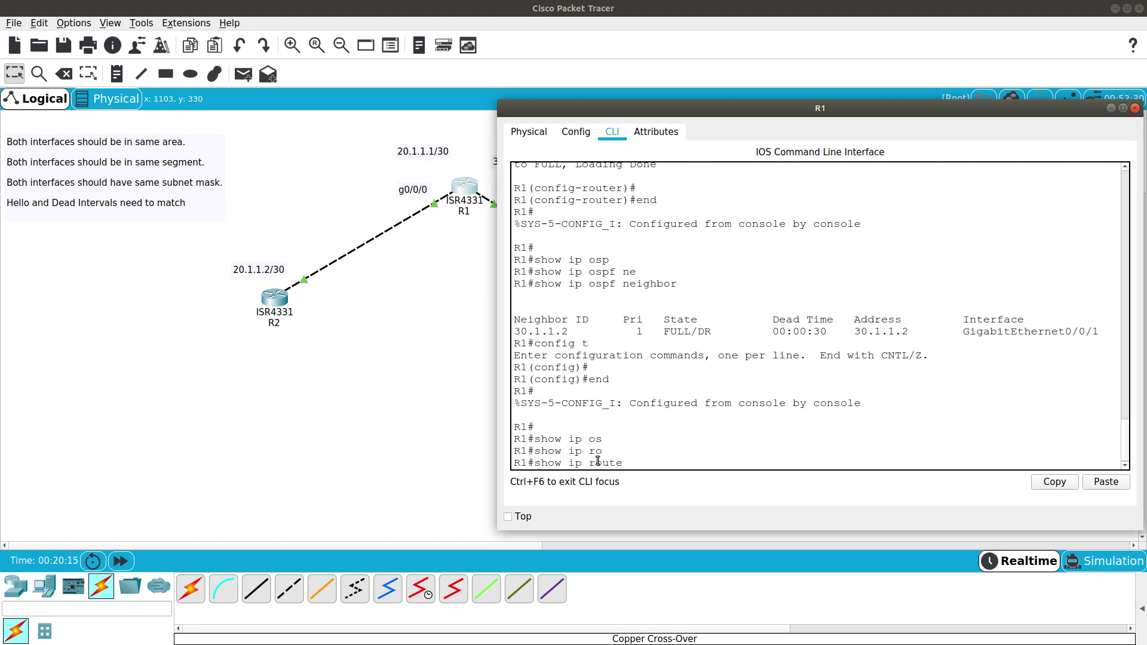
key(Return)
key(Return)
key(Return)
drag(545, 347, 957, 419)
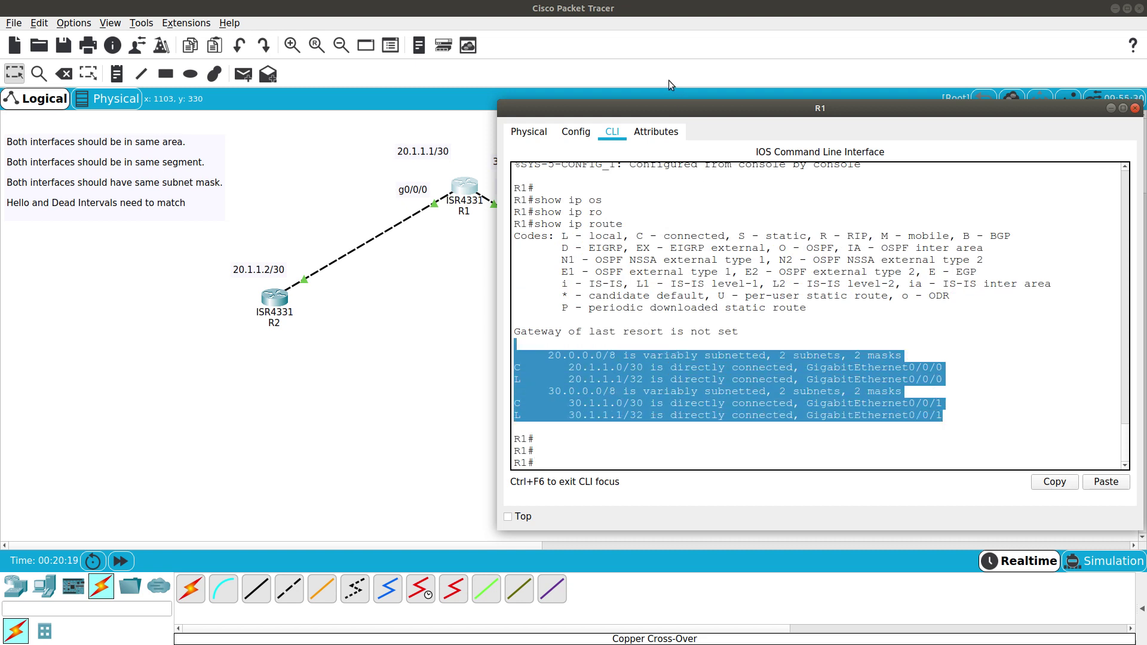
Move R1's window aside to reveal the topology, enter global configuration mode and create interface loopback 1.
drag(634, 108, 786, 114)
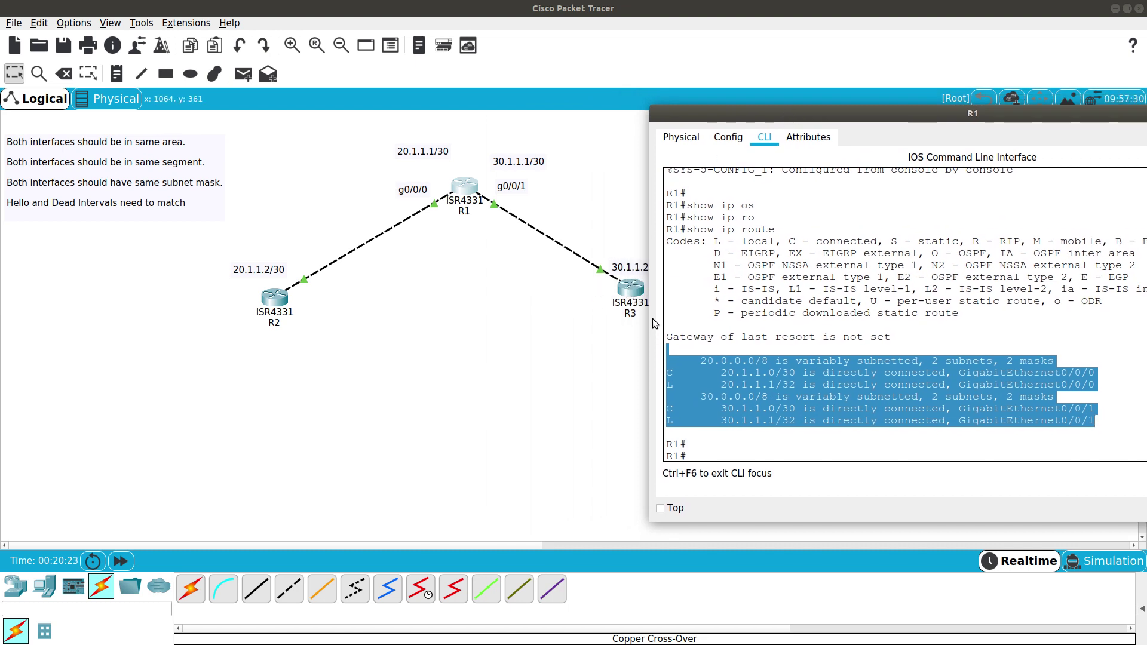
click(719, 461)
key(Return)
text(cofn)
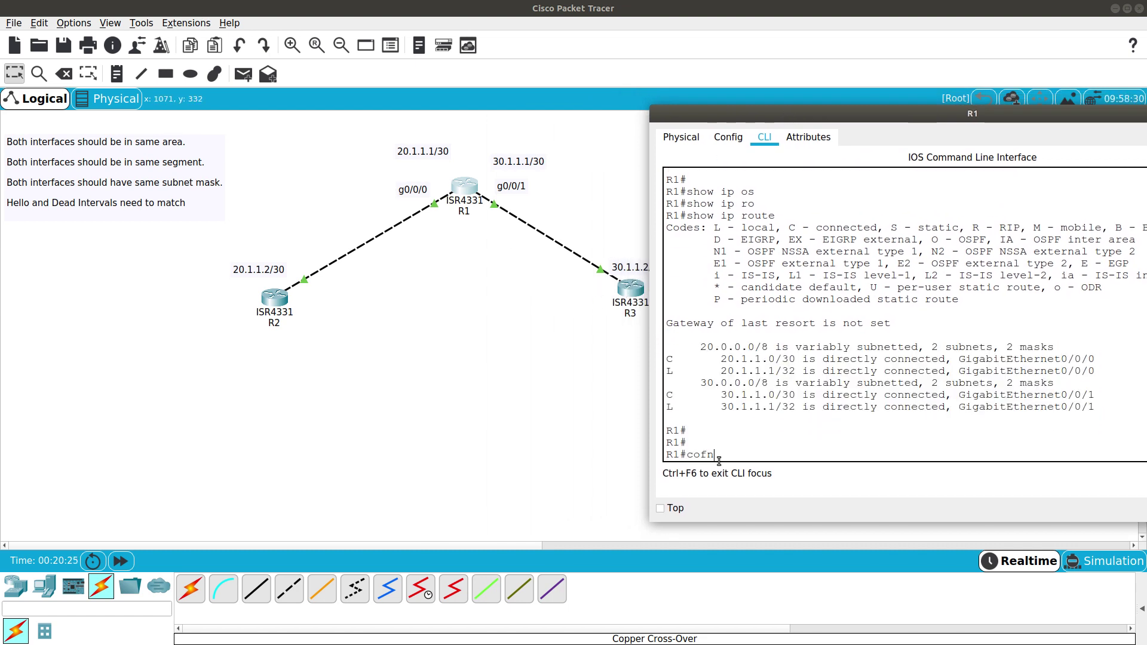
key(BackSpace)
text(nfig t)
key(Return)
key(Return)
key(Return)
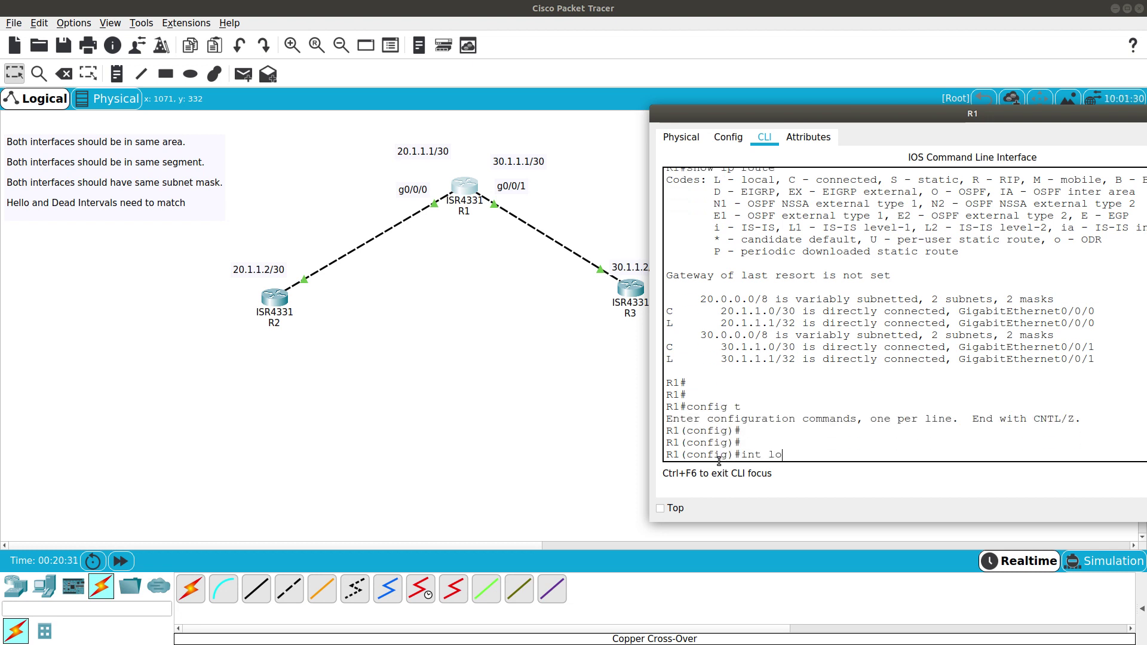
text(loop)
key(Tab)
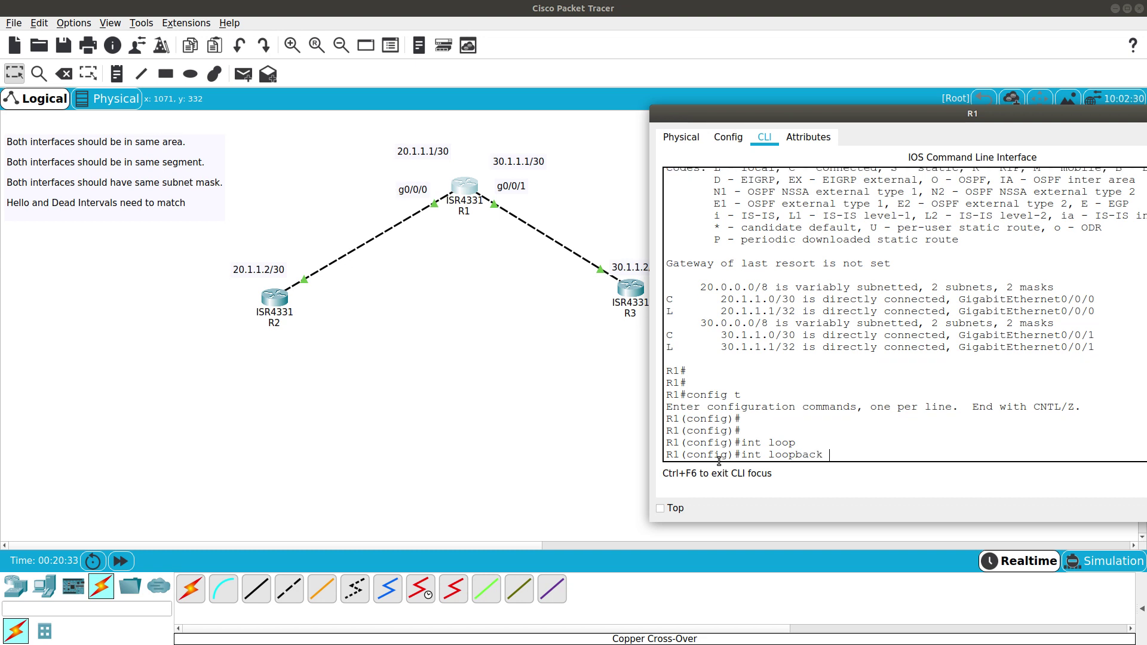
text(1)
key(Return)
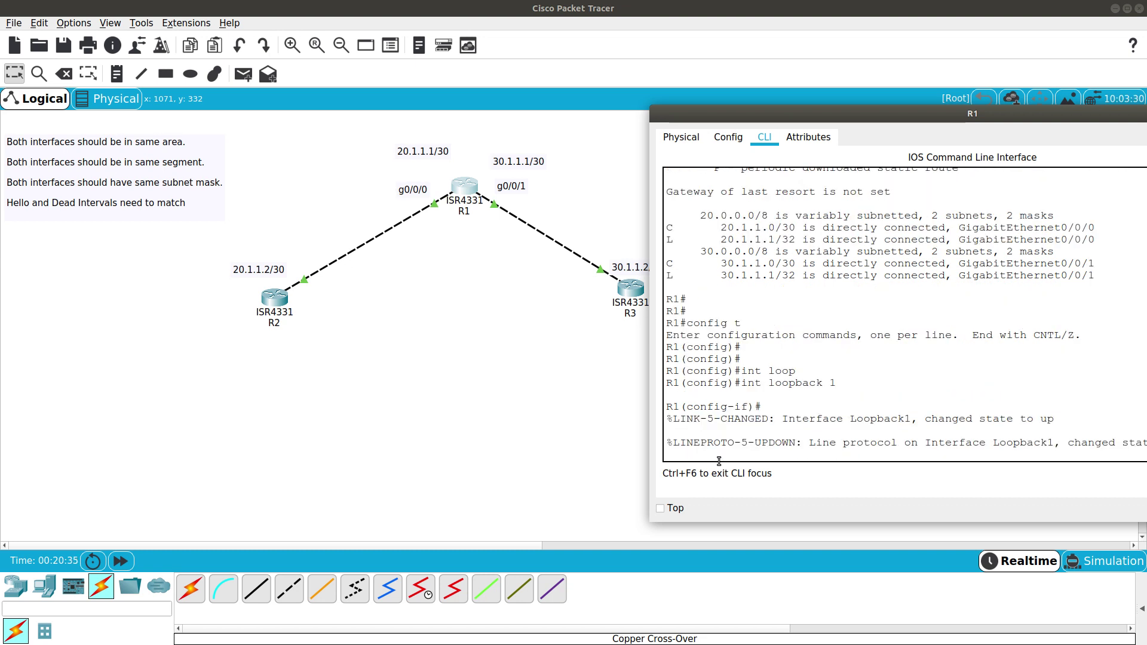
Assign IP address 1.1.1.1 with mask 255.255.255.255 to R1's loopback 1 and enable the interface.
text(ip add)
key(Tab)
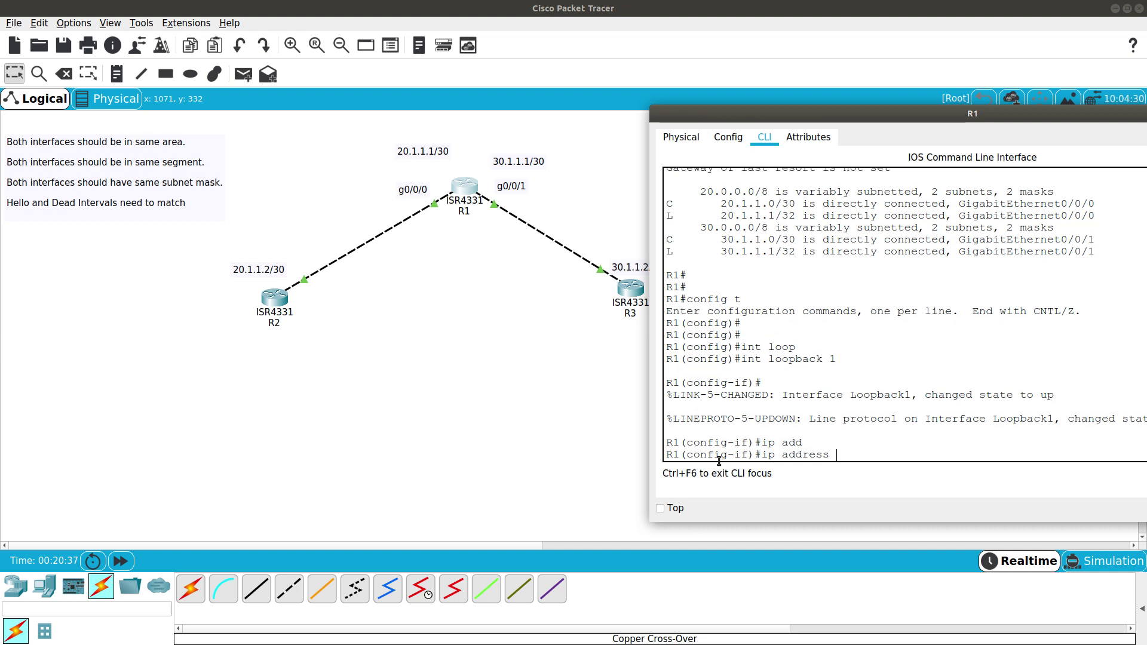
text(1.1.1.1 255.255.255)
text(.255)
key(Return)
key(Return)
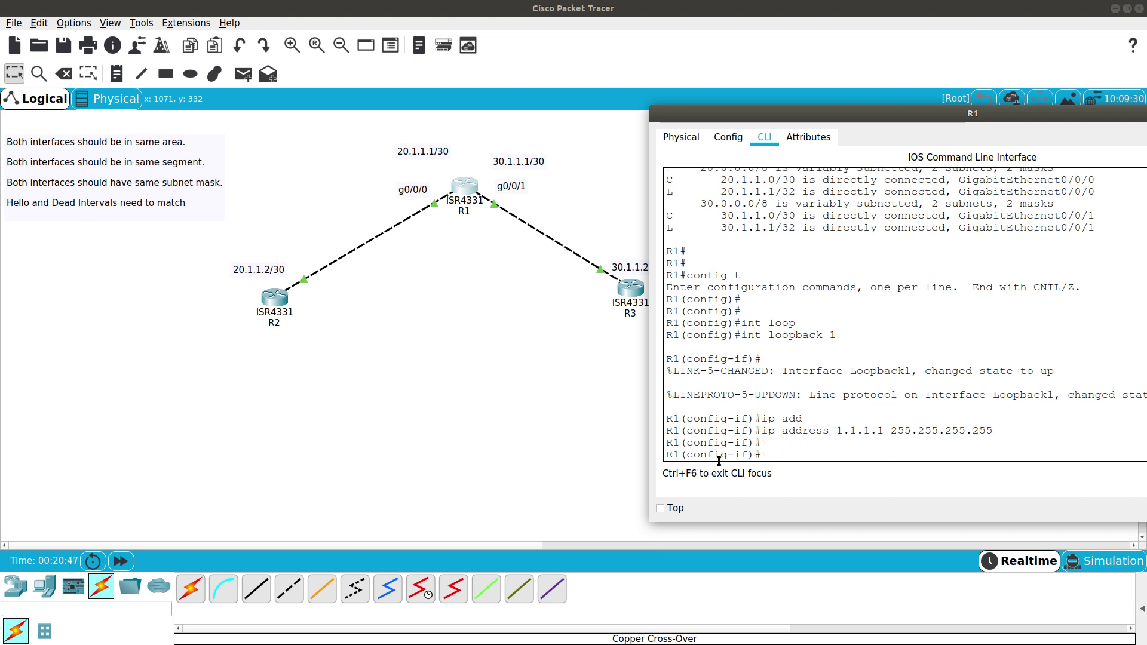
text(no shu)
key(Tab)
key(Return)
key(Return)
Leave R1's loopback configuration, enter OSPF process 1 and write the statement "network 1.1.1.1 0.0.0.0 area 0" without submitting it.
text(exit)
key(Return)
text(router o)
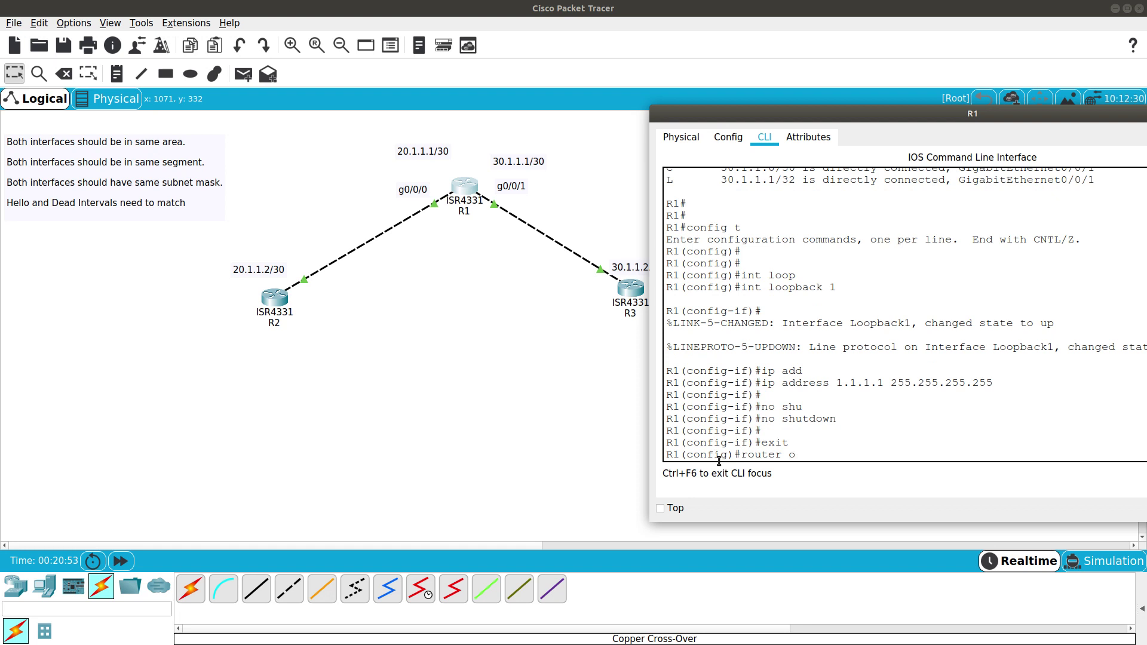
text(s)
key(Tab)
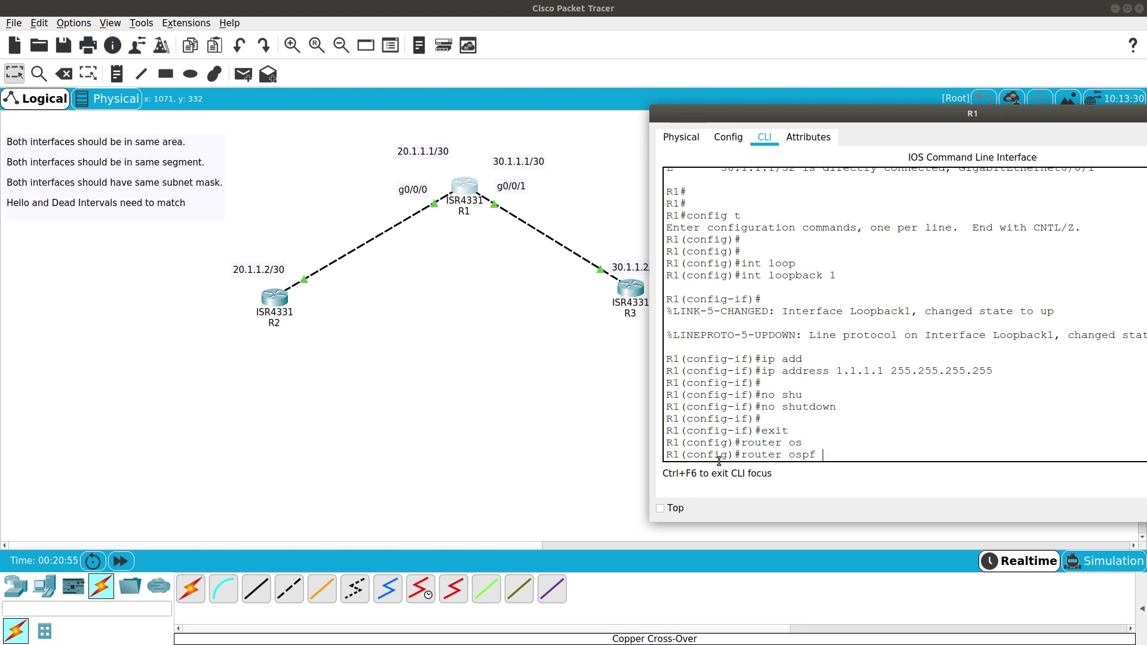
key(Return)
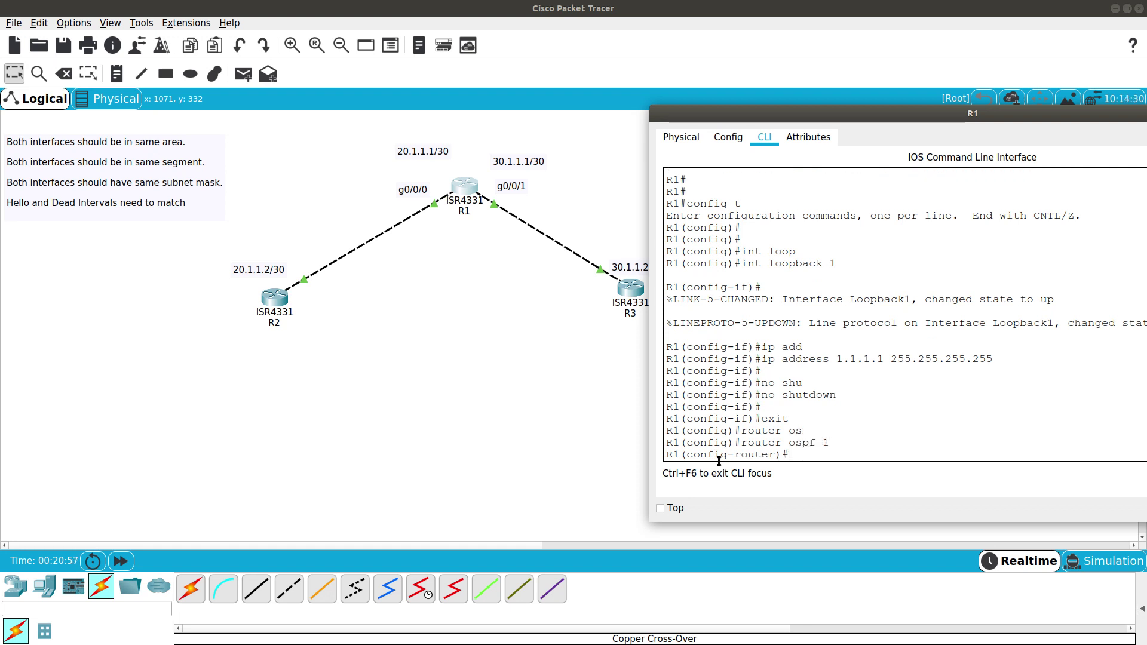
text(network 1.1.1.1 0.0.0.0 are)
key(Tab)
text(0)
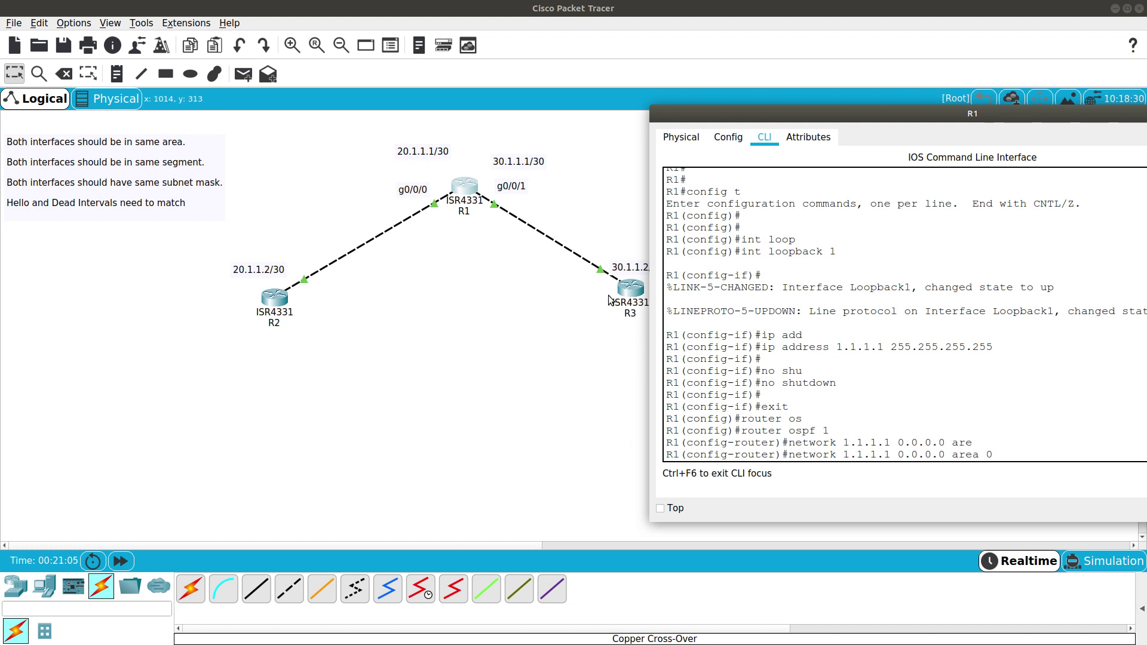
Open R3's command line, leave configuration mode and display its OSPF neighbors.
click(631, 292)
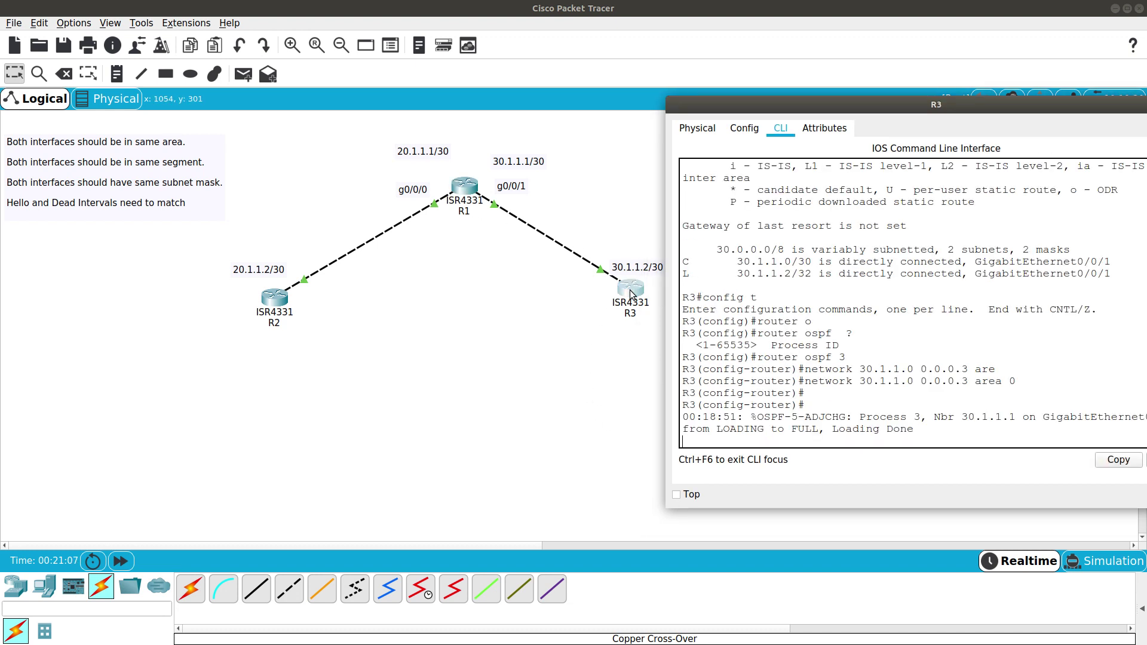
key(Return)
key(Return)
text(end)
key(Return)
key(Return)
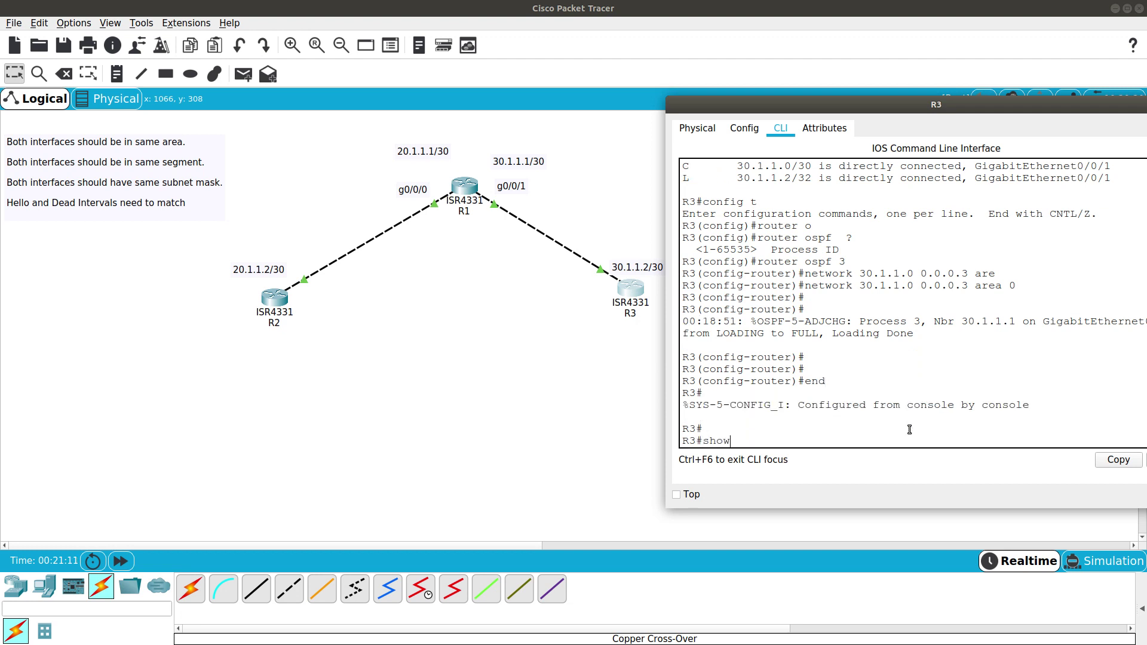
text(show ip os)
key(Tab)
text(ne)
key(Tab)
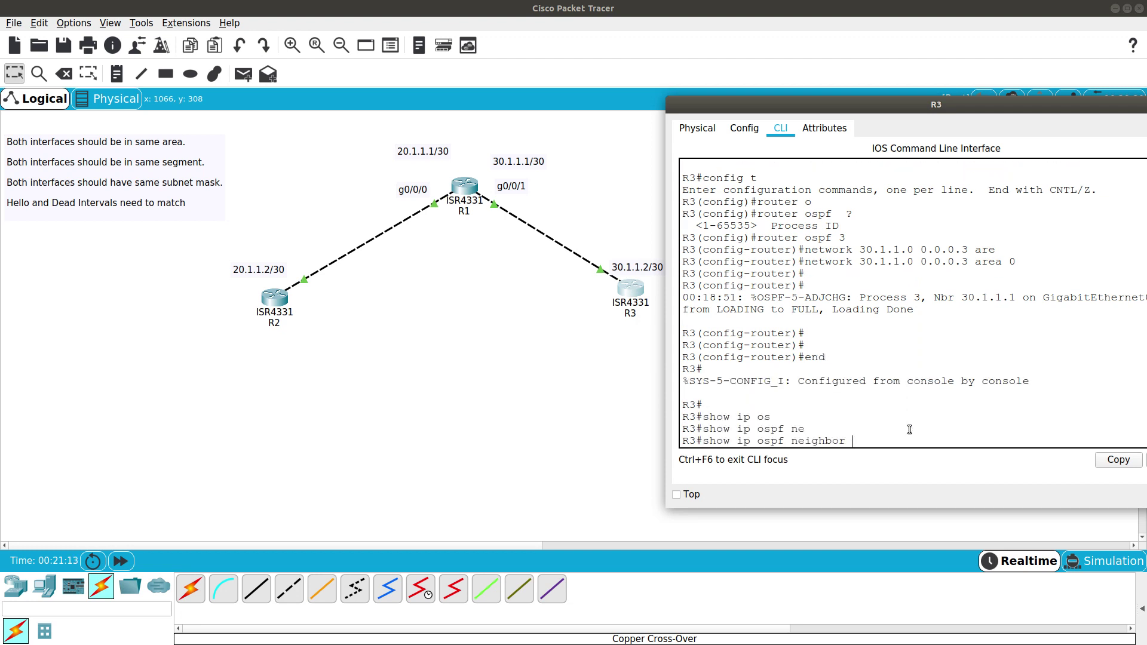
key(Return)
Examine the neighbor ID, state, address and interface in R3's OSPF neighbor entry.
drag(751, 417, 692, 421)
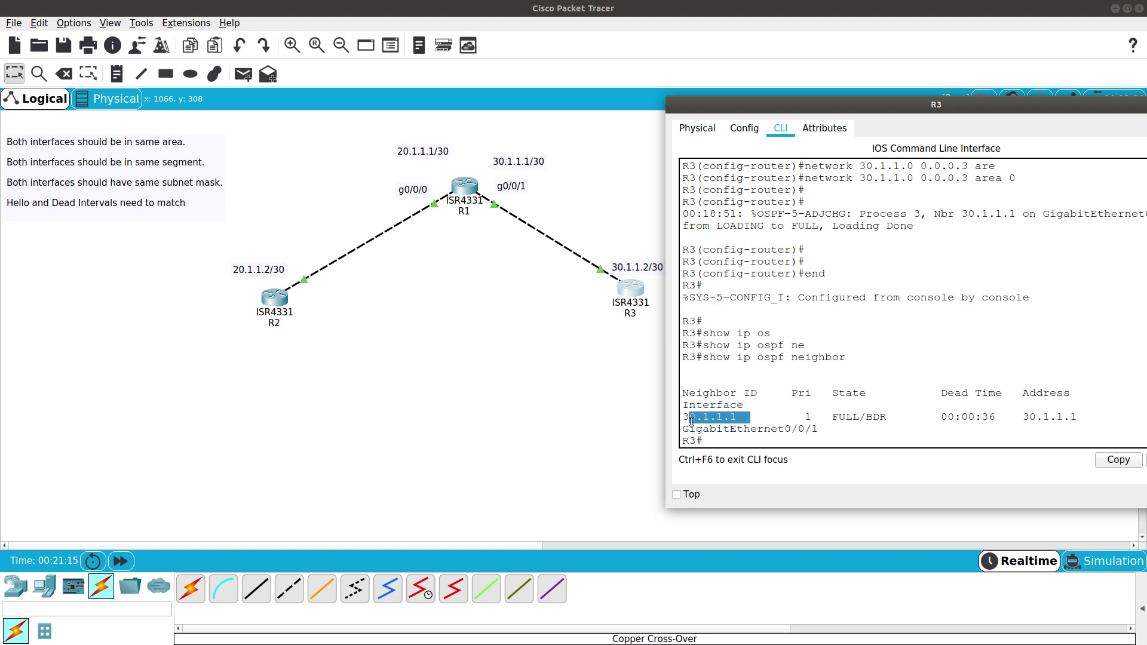
drag(833, 417, 888, 419)
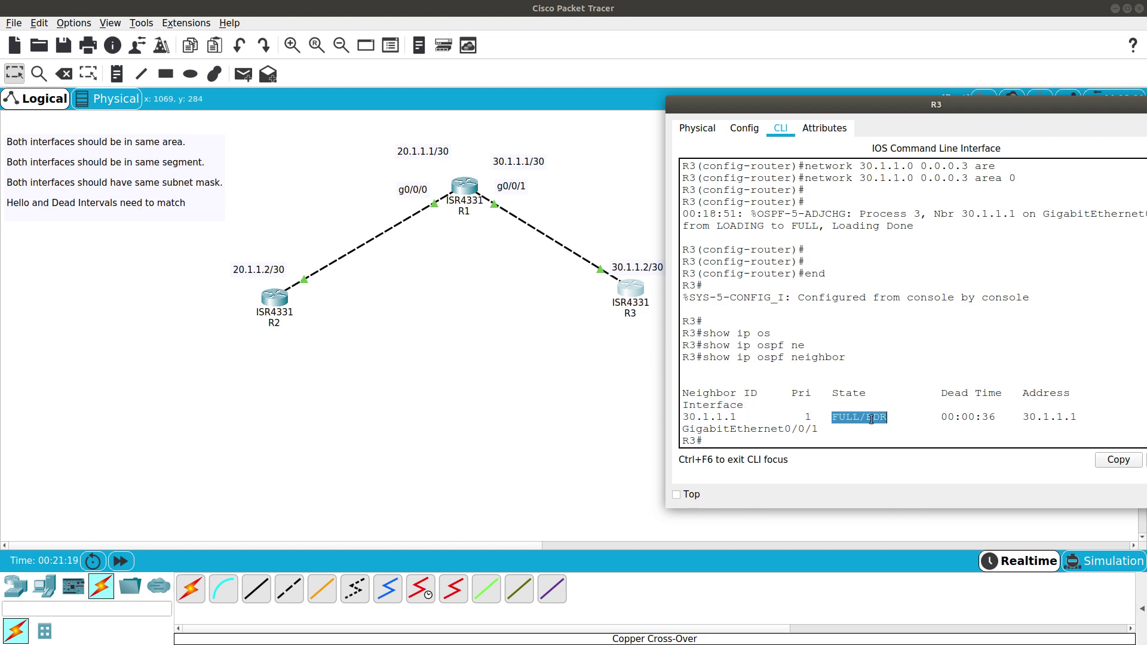
click(996, 413)
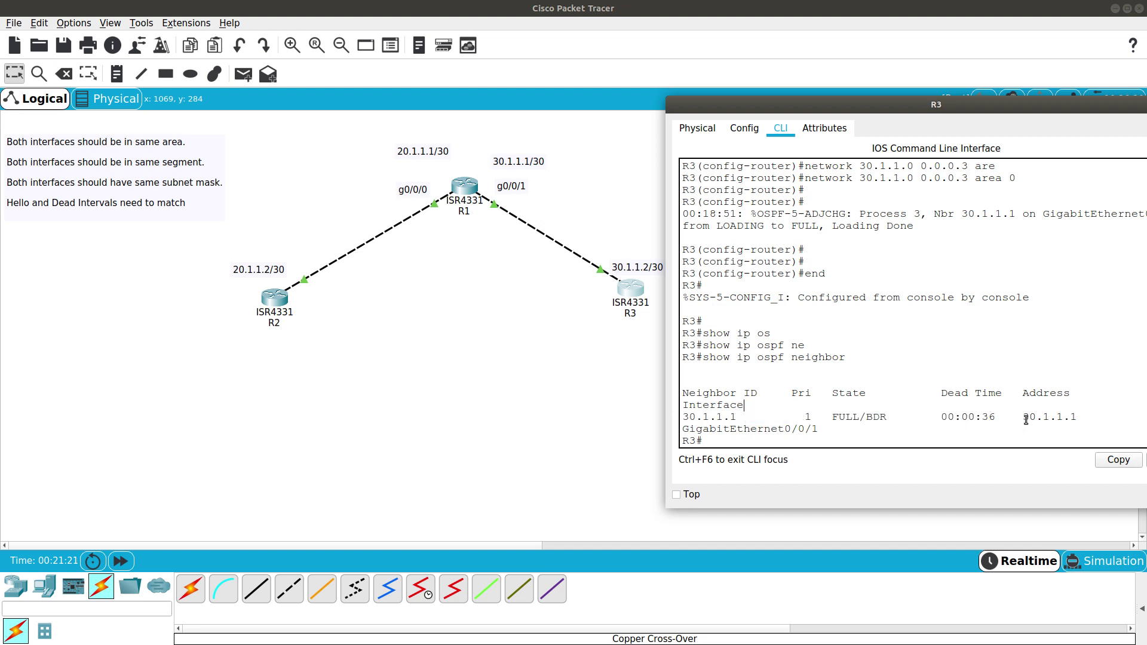
drag(1024, 418, 1068, 426)
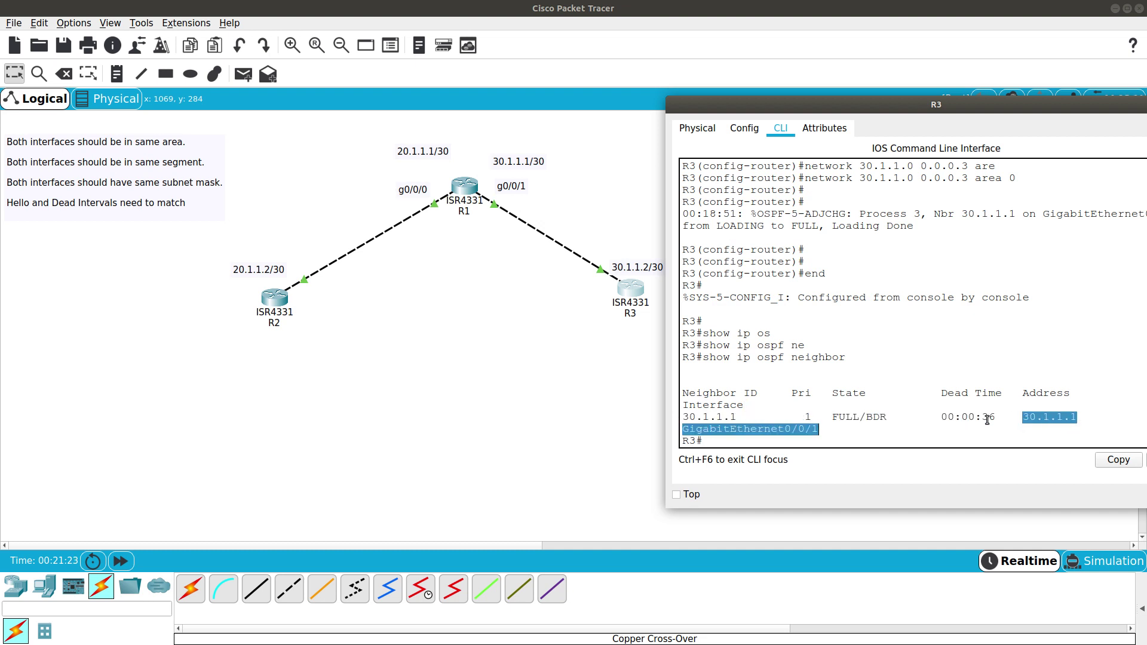
click(783, 430)
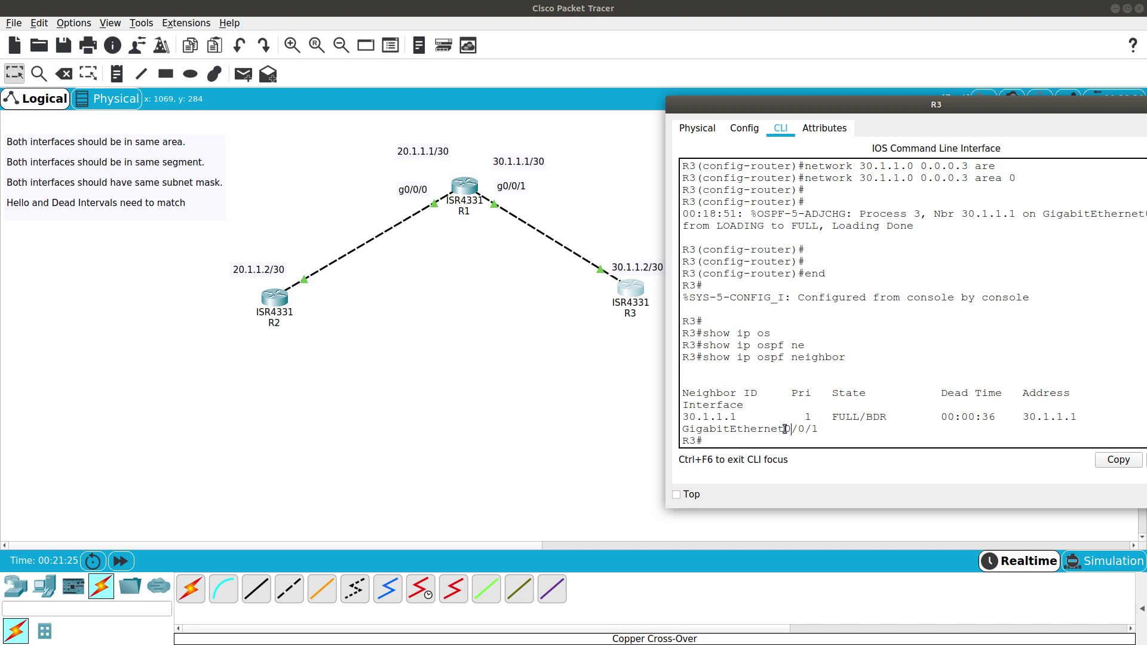
drag(820, 430, 689, 405)
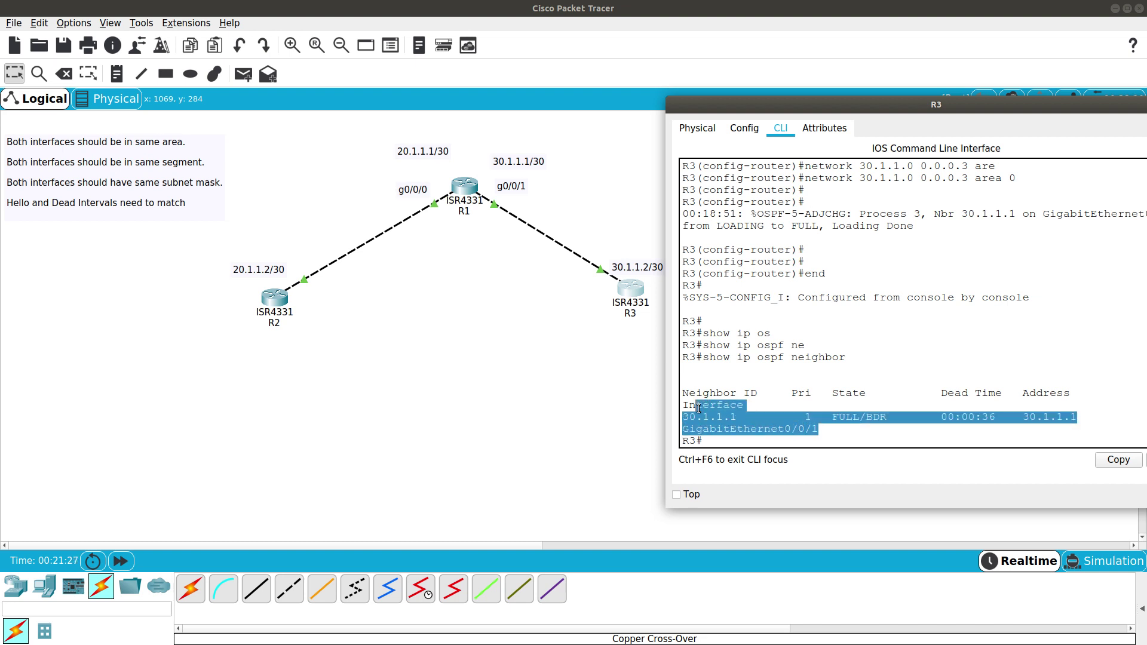
Display R3's IP routing table and examine the 30.0.0.0/8 entries.
click(723, 444)
text(sh)
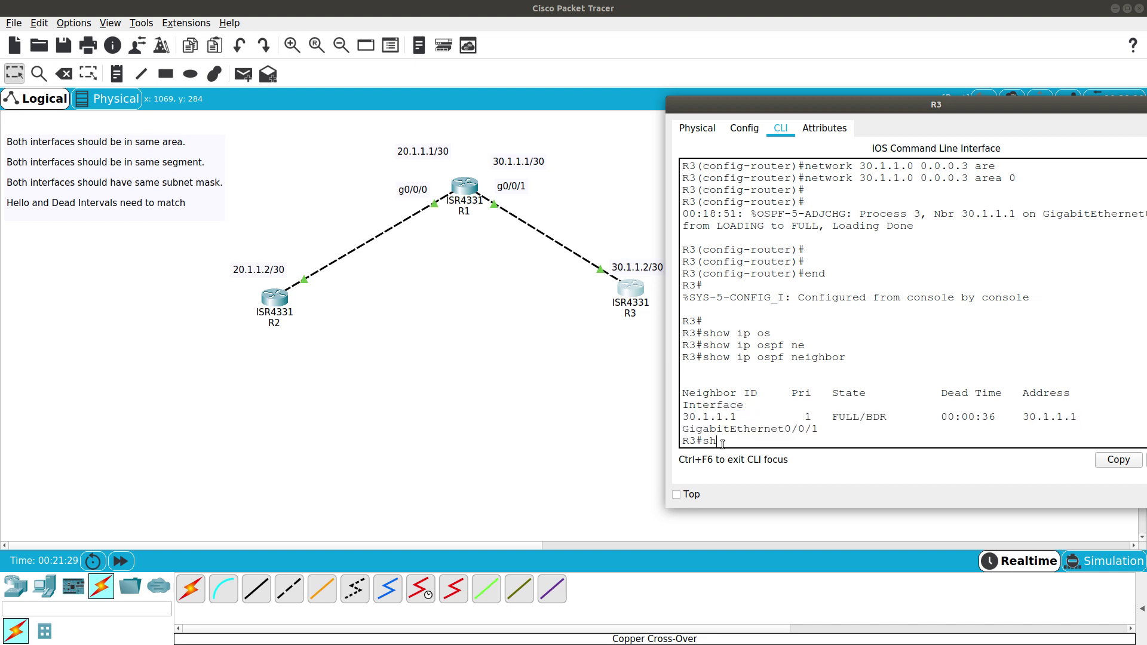
text(ow ip rou)
key(Tab)
key(Return)
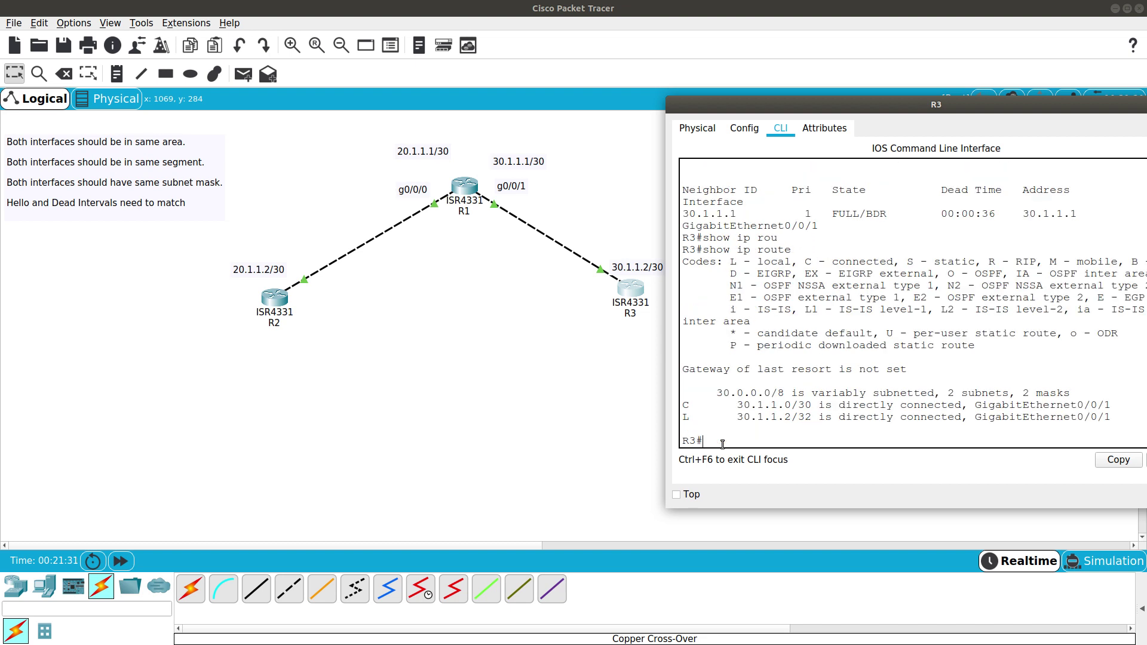
drag(708, 383, 1112, 407)
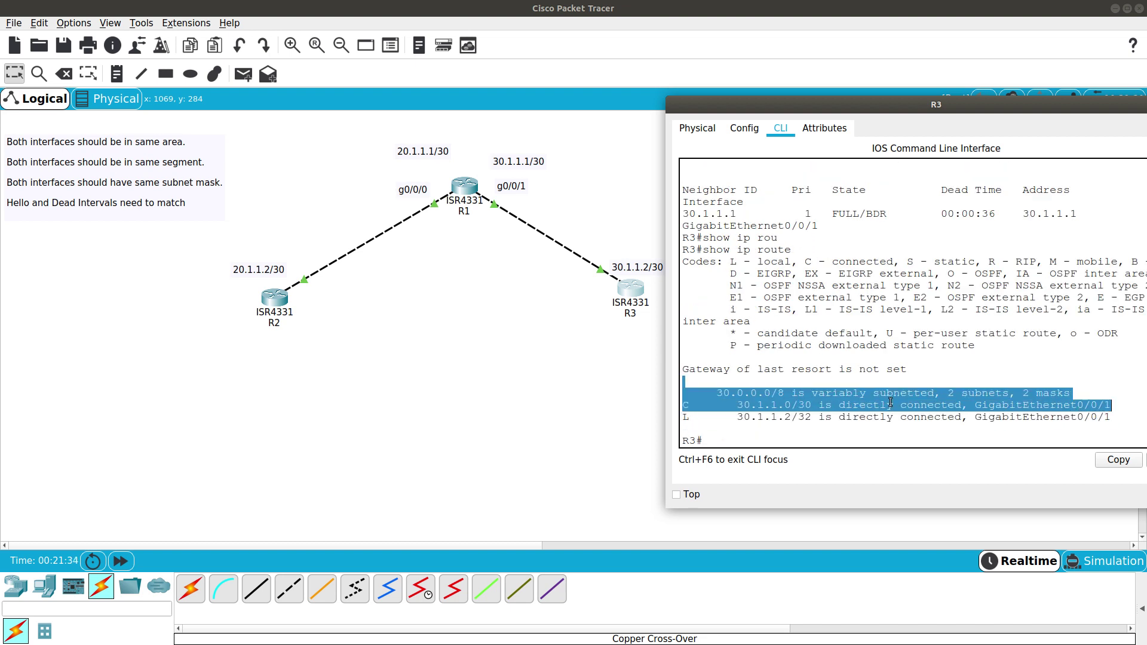
Submit the pending 1.1.1.1 area 0 network statement on R1 and redisplay R3's IP routing table.
click(463, 189)
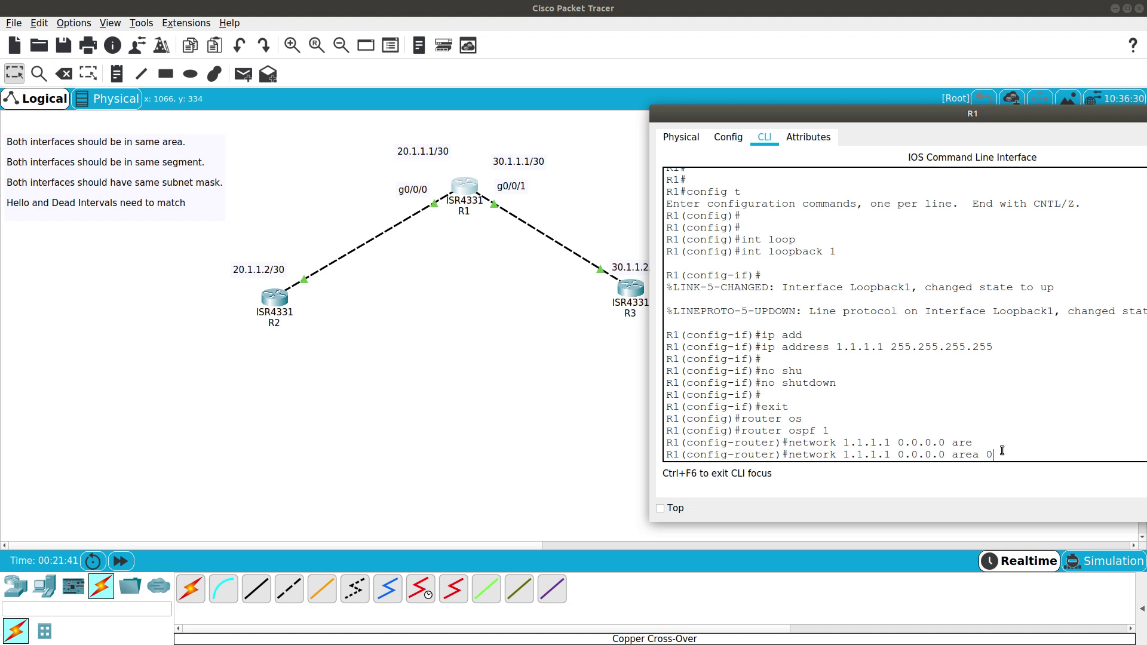
key(Return)
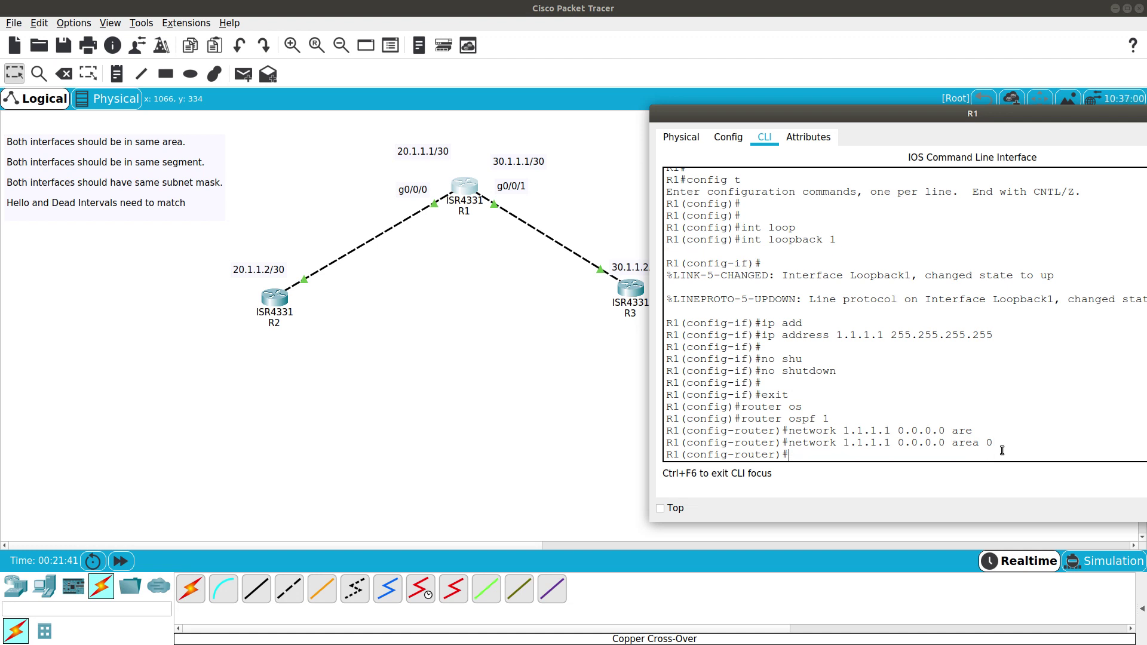
click(629, 298)
click(789, 422)
key(Up)
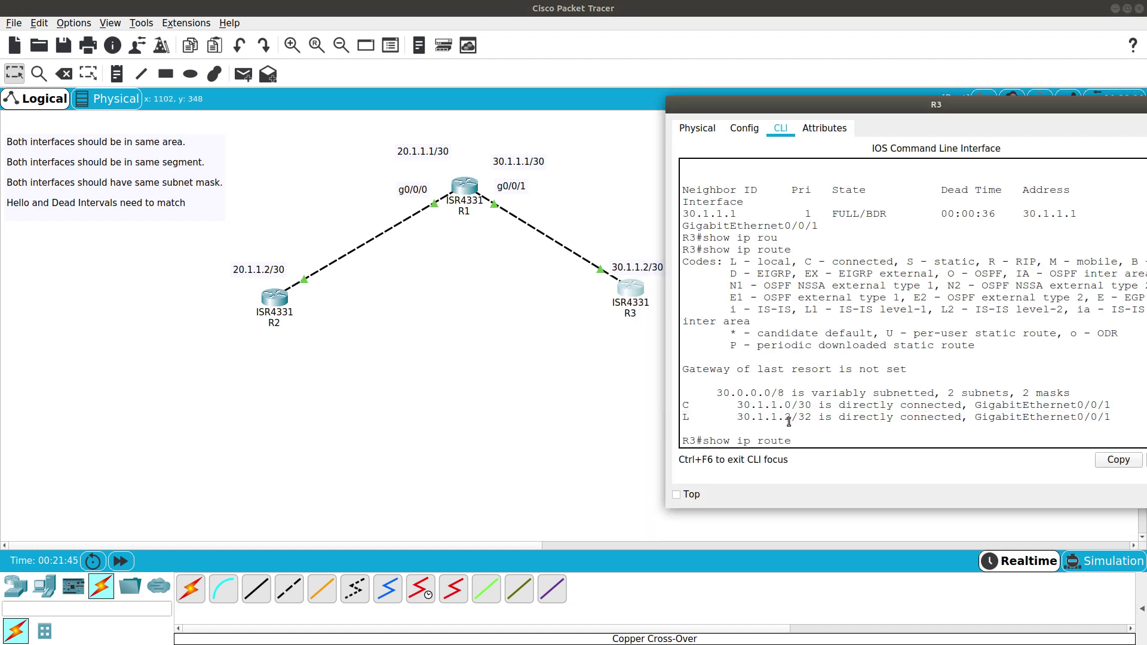
key(Return)
key(Up)
key(Return)
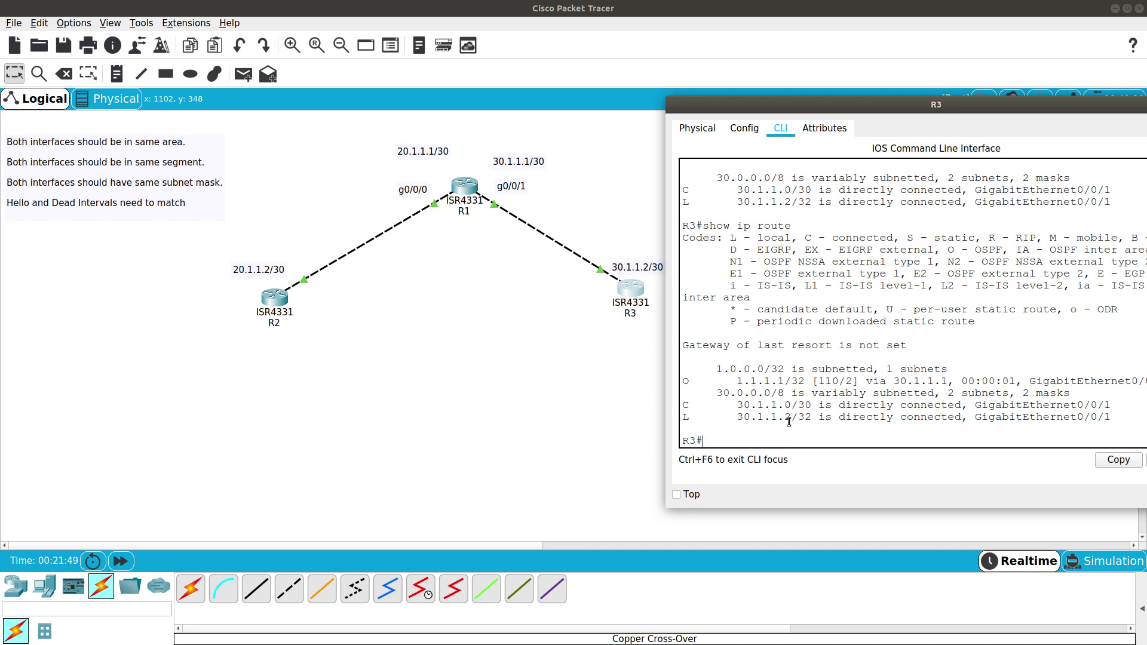
Examine the route to R1's loopback and the OSPF route code in R3's routing table.
drag(717, 367, 753, 358)
drag(948, 250, 1010, 250)
drag(727, 389, 1076, 387)
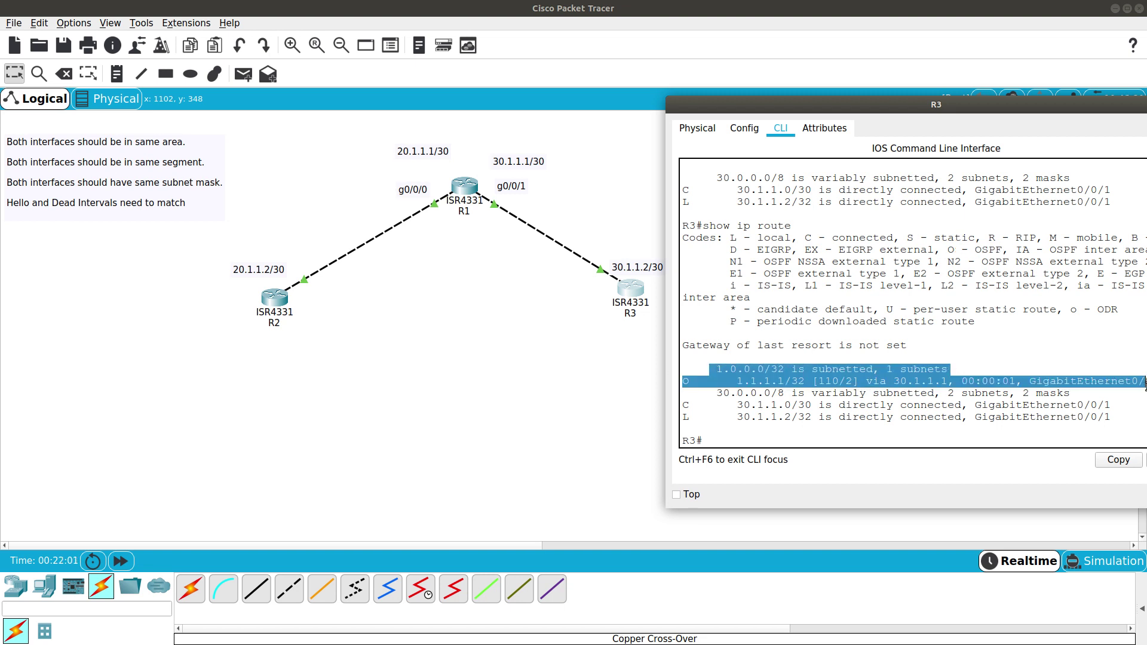
Ping R1's loopback address 1.1.1.1 from R3 and check the replies.
click(744, 442)
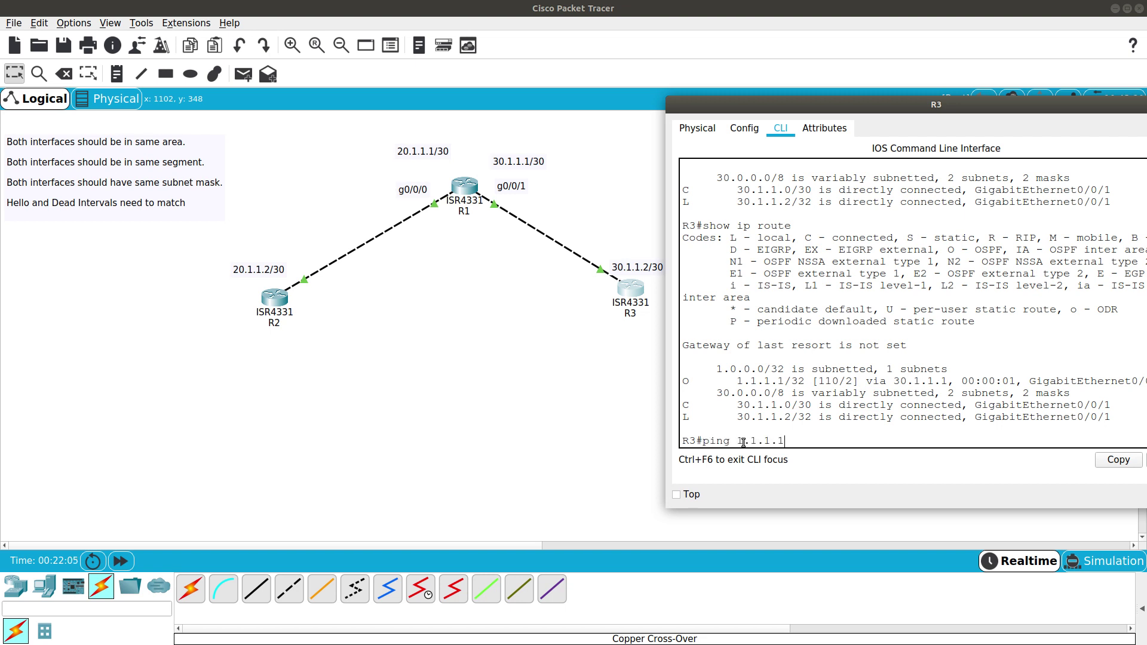
key(Return)
drag(720, 406, 681, 399)
click(681, 399)
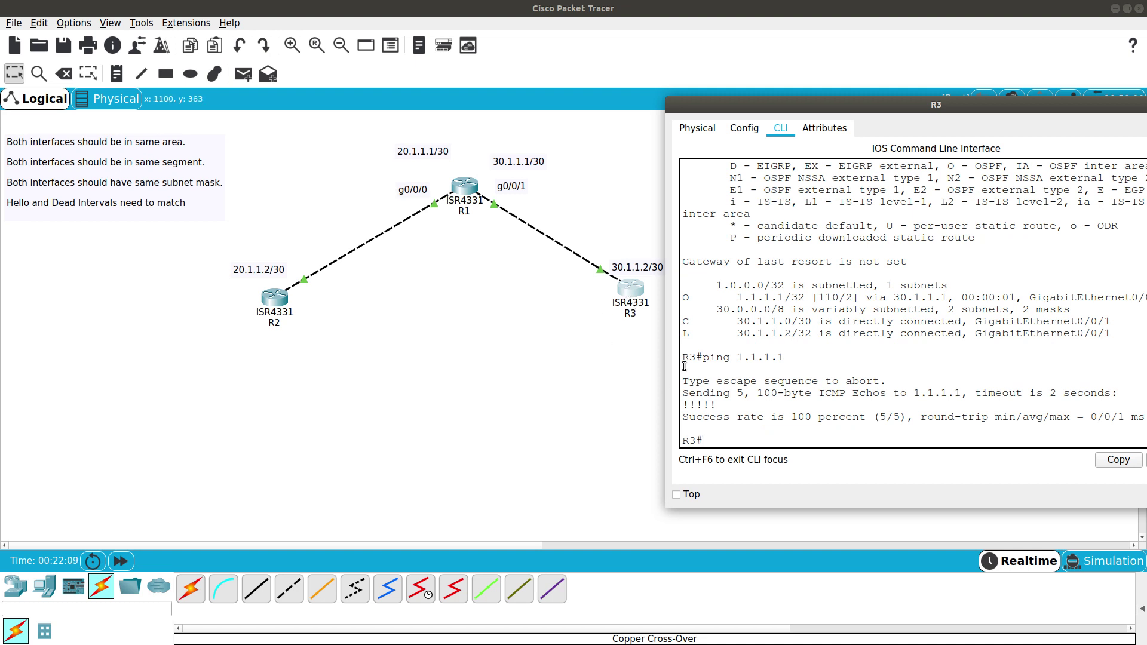
Enter global configuration mode on R3 and create interface loopback 3.
text(config t)
key(Return)
key(Return)
key(Return)
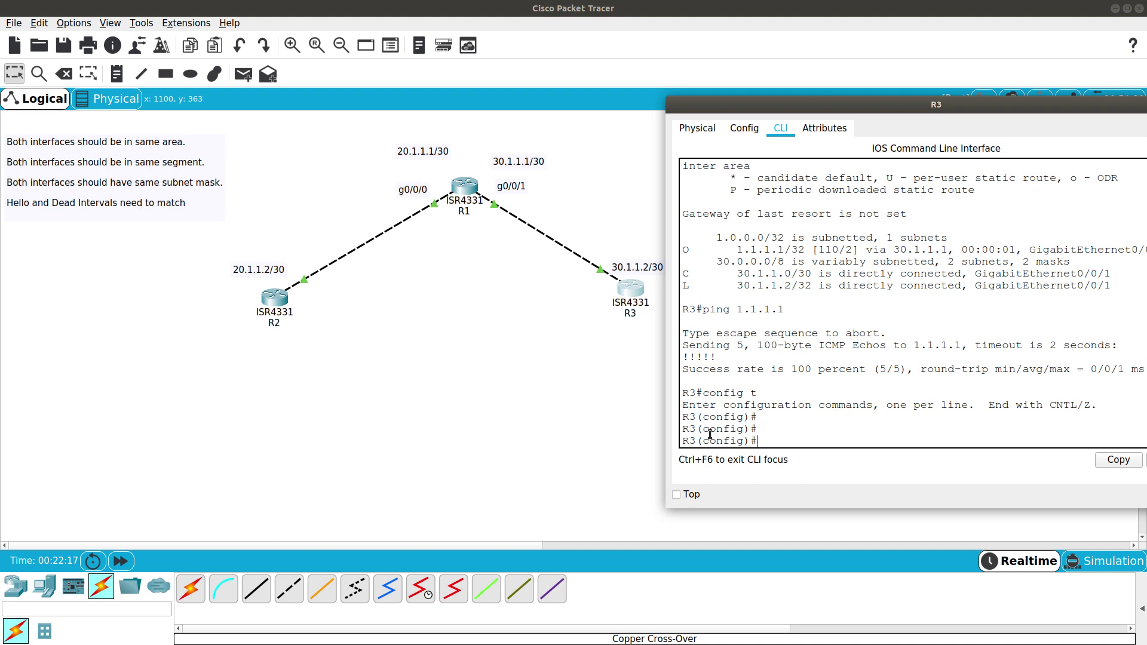
text(int loop)
key(Tab)
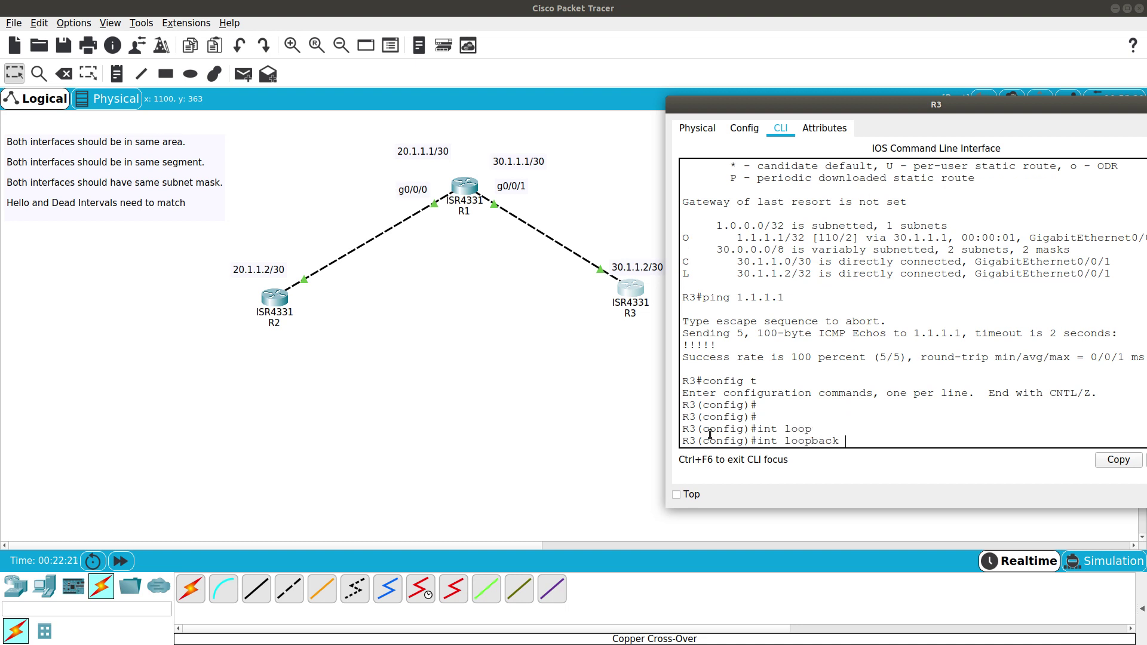
text(3)
key(Return)
key(Return)
key(Return)
Assign IP address 3.3.3.3 with mask 255.255.255.255 to R3's loopback 3 and leave interface configuration.
text(ip add)
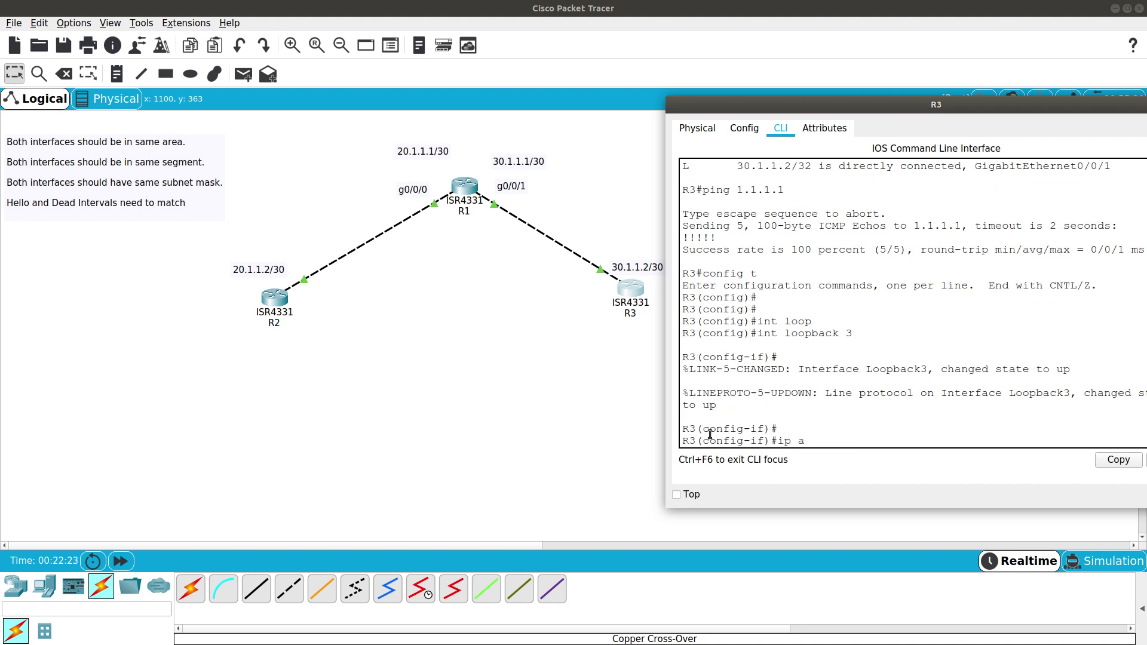
key(Tab)
text(3.3.3.3 255.)
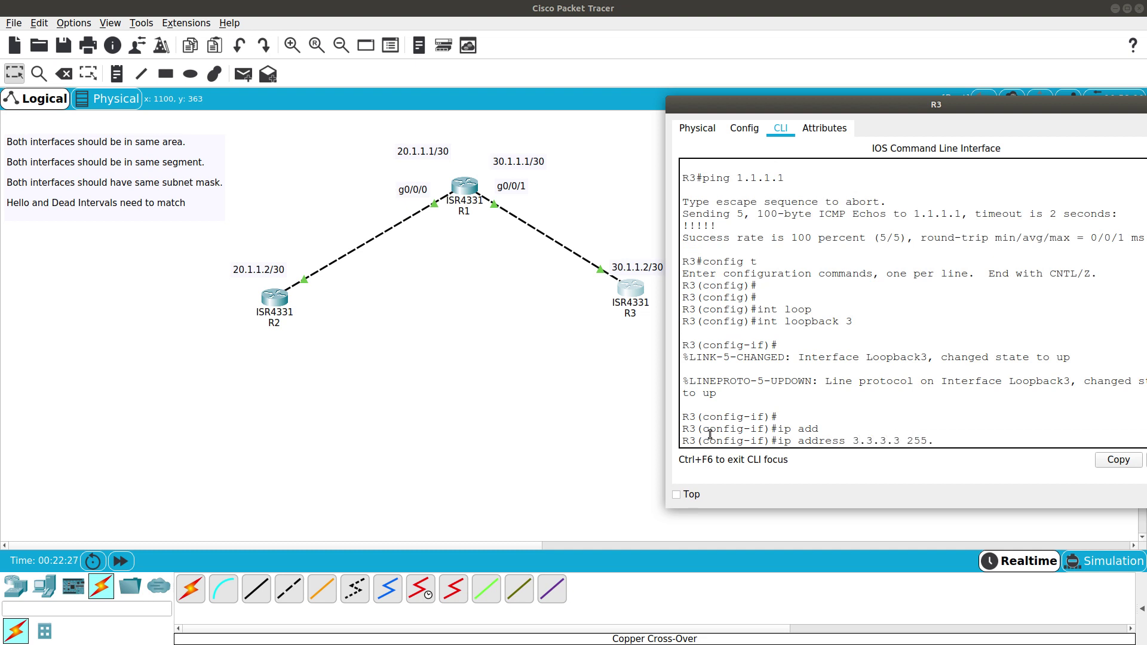
text(255.255.255)
key(Return)
text(exit)
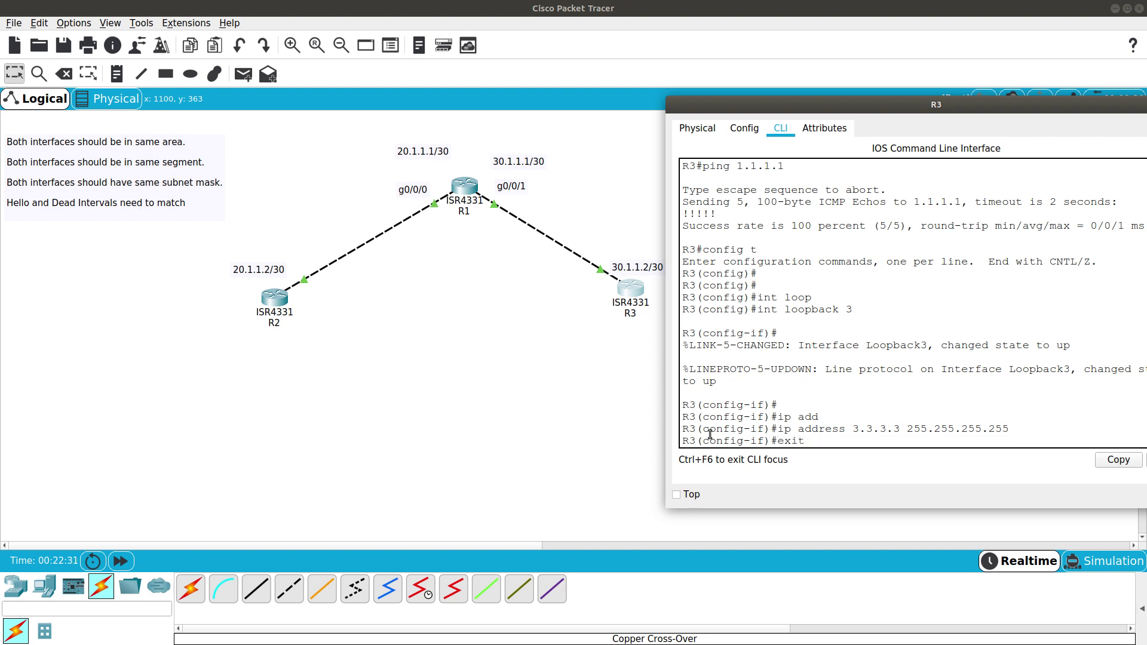
key(Return)
Enter OSPF process 3 on R3 and write the statement "network 3.3.3.3 0.0.0.0 area 0" without submitting it.
text(route)
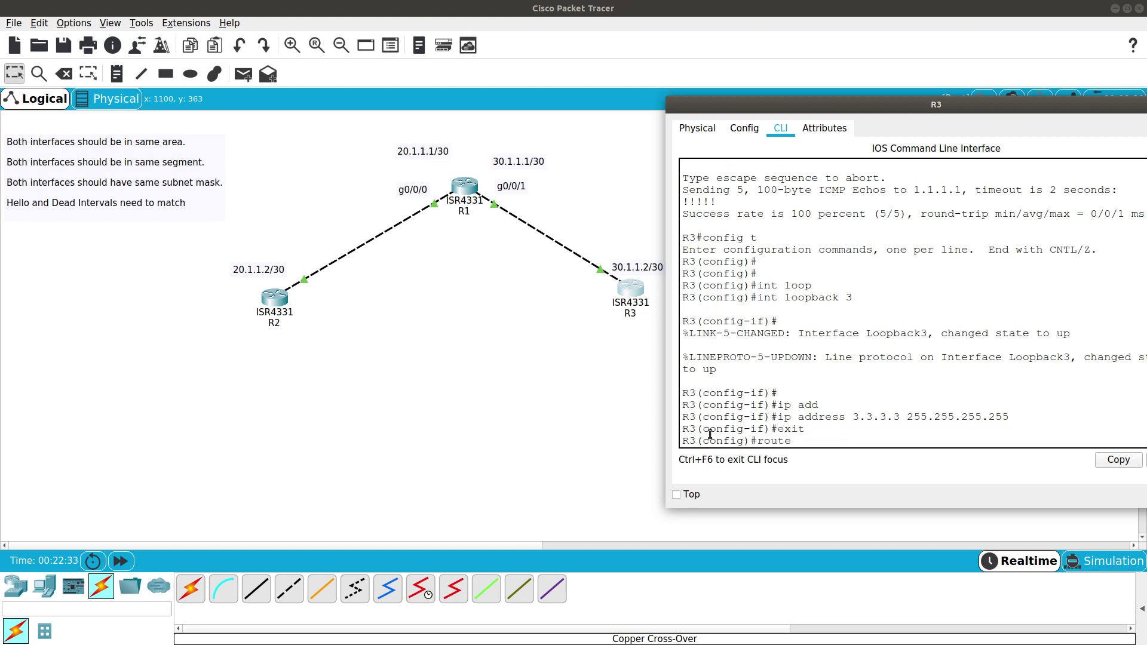
text(r ospf 3)
key(Return)
text(network)
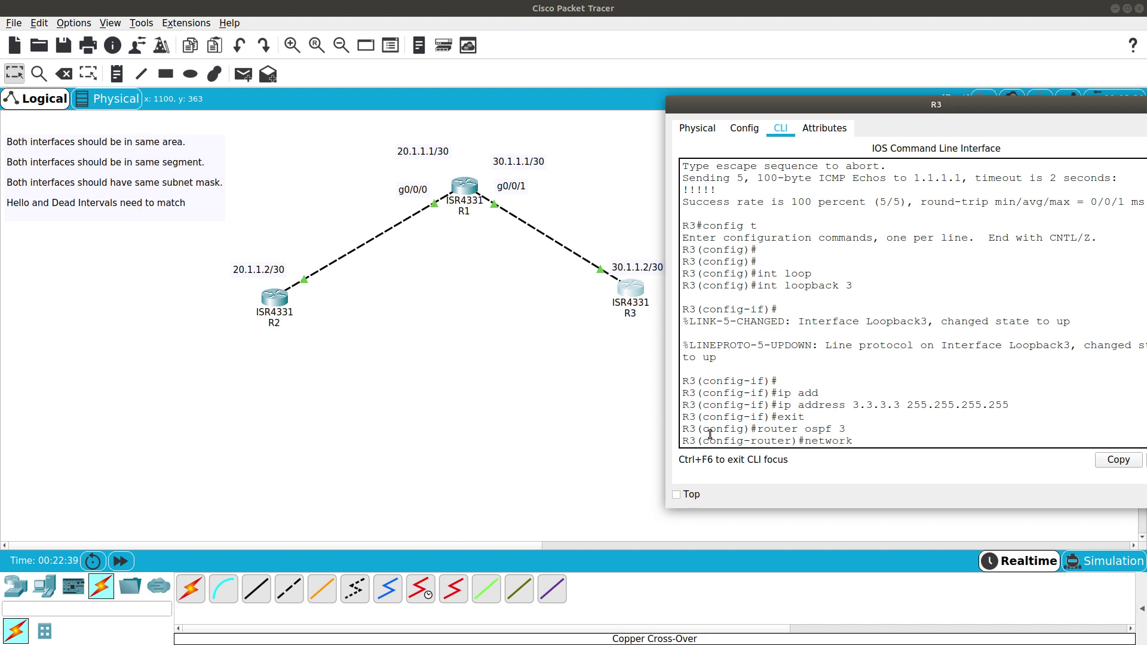
text( 3.3.3.3 0.0.0.0 ar)
key(Tab)
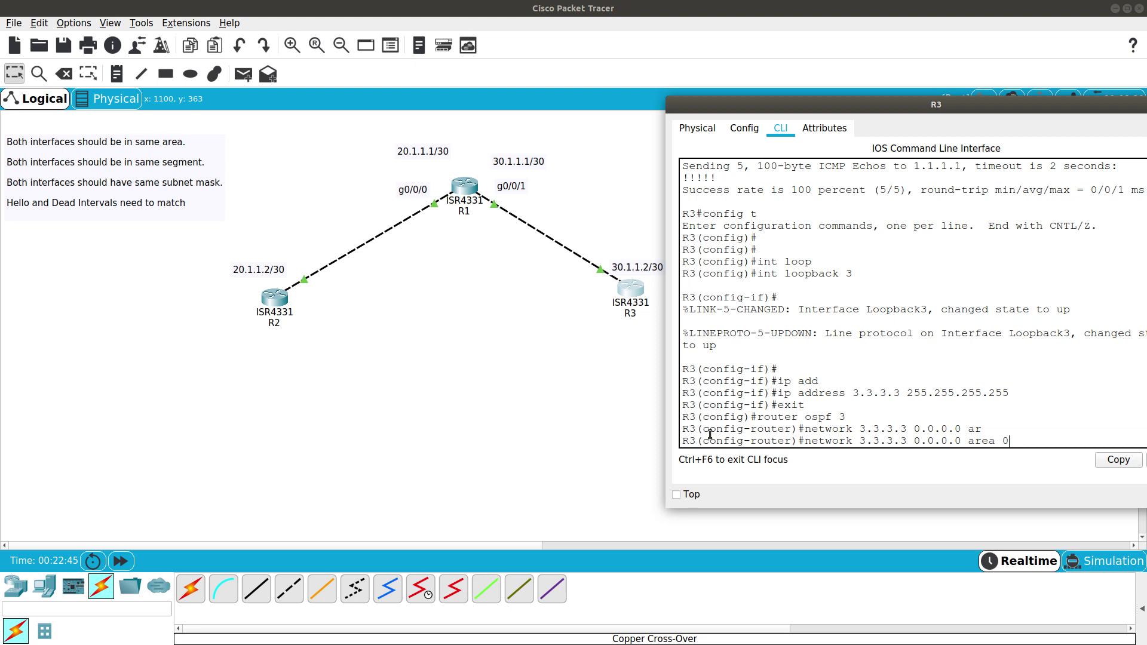
Switch to R1, leave configuration mode, display its IP routing table and examine the listed routes.
click(464, 187)
text(end)
key(Return)
text(show ip rou)
key(Tab)
key(Return)
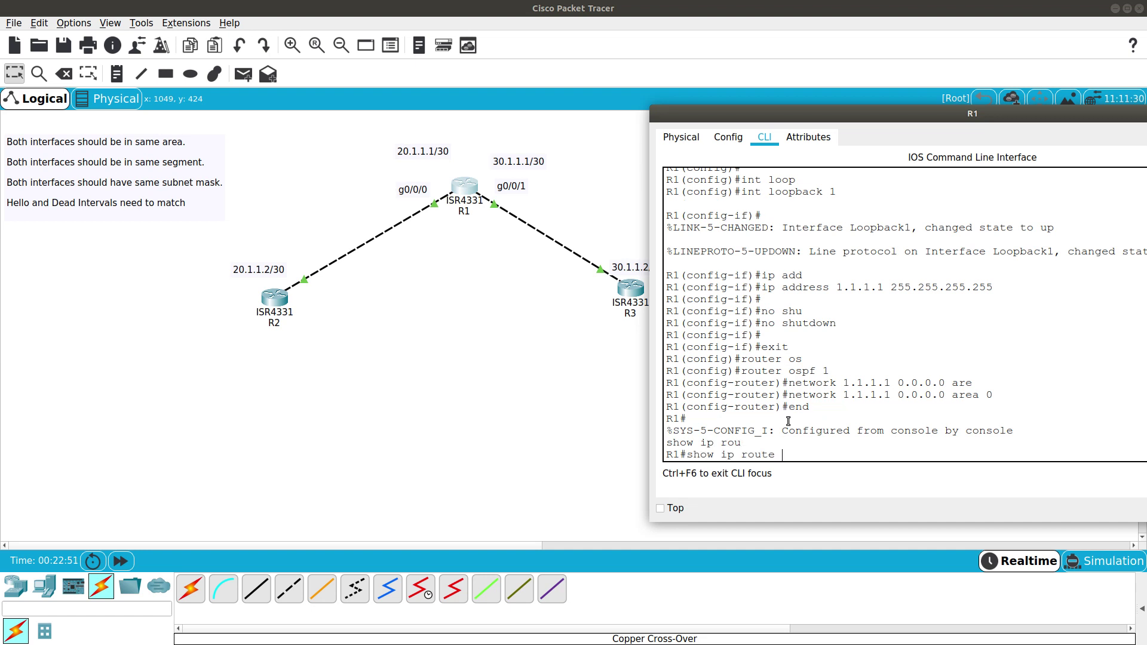
key(Return)
key(Return)
drag(693, 323, 1089, 410)
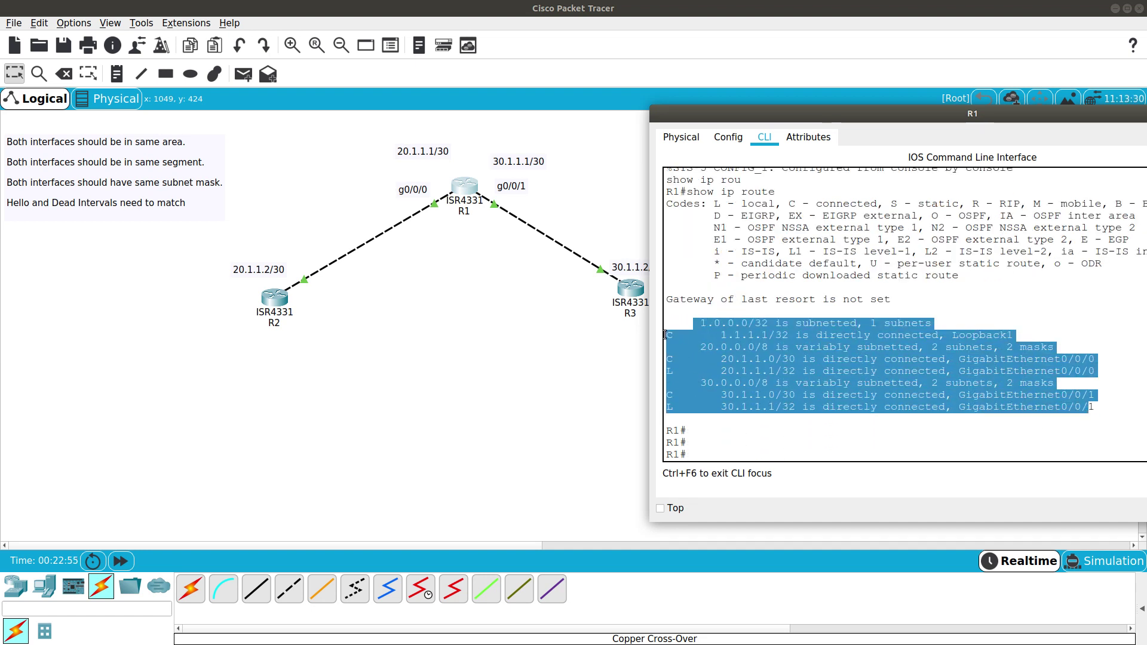
Return to R3 and submit the pending 3.3.3.3 area 0 network statement.
click(626, 288)
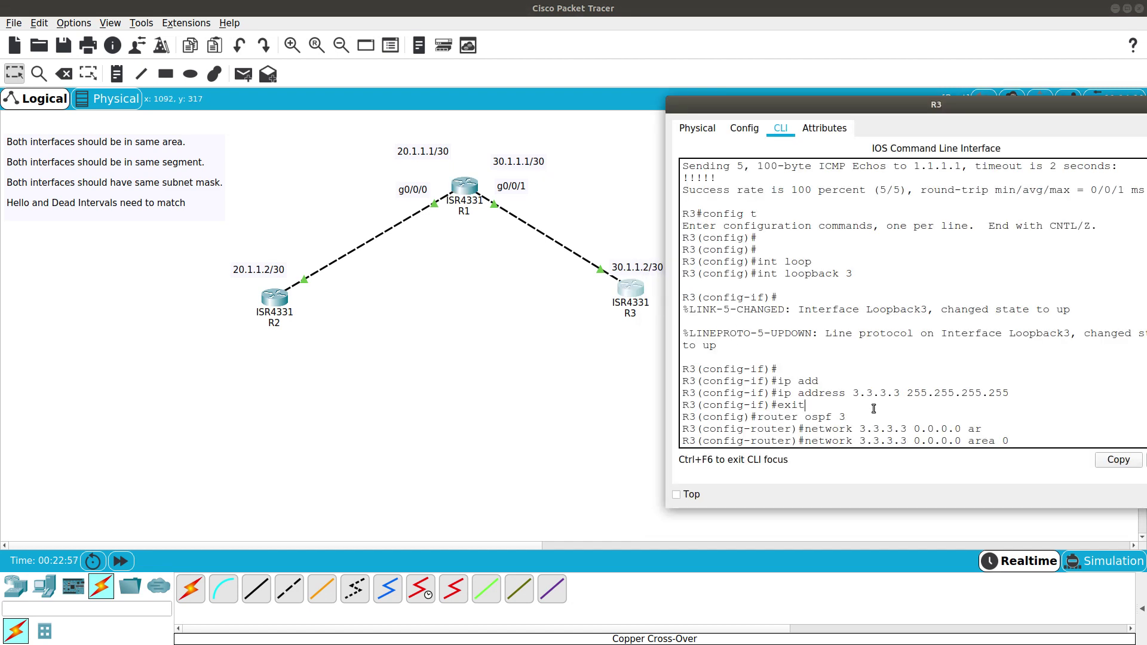
key(Return)
key(Return)
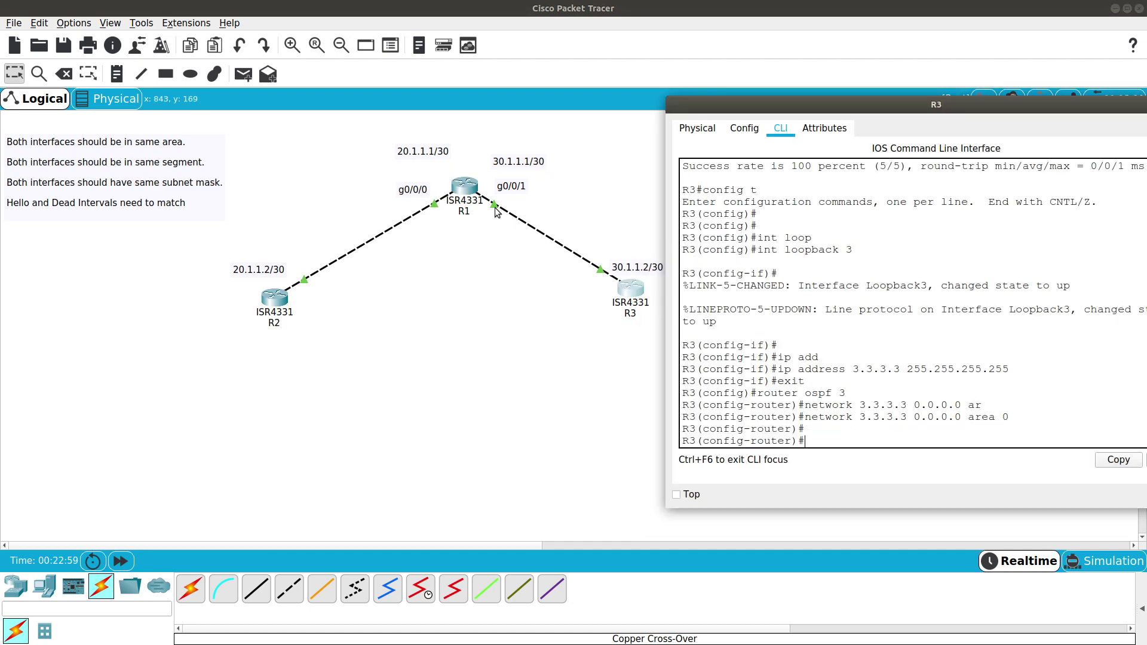
Review R3's 3.3.3.3 network statement, switch to R1 and display its IP routing table again.
drag(1013, 417, 808, 417)
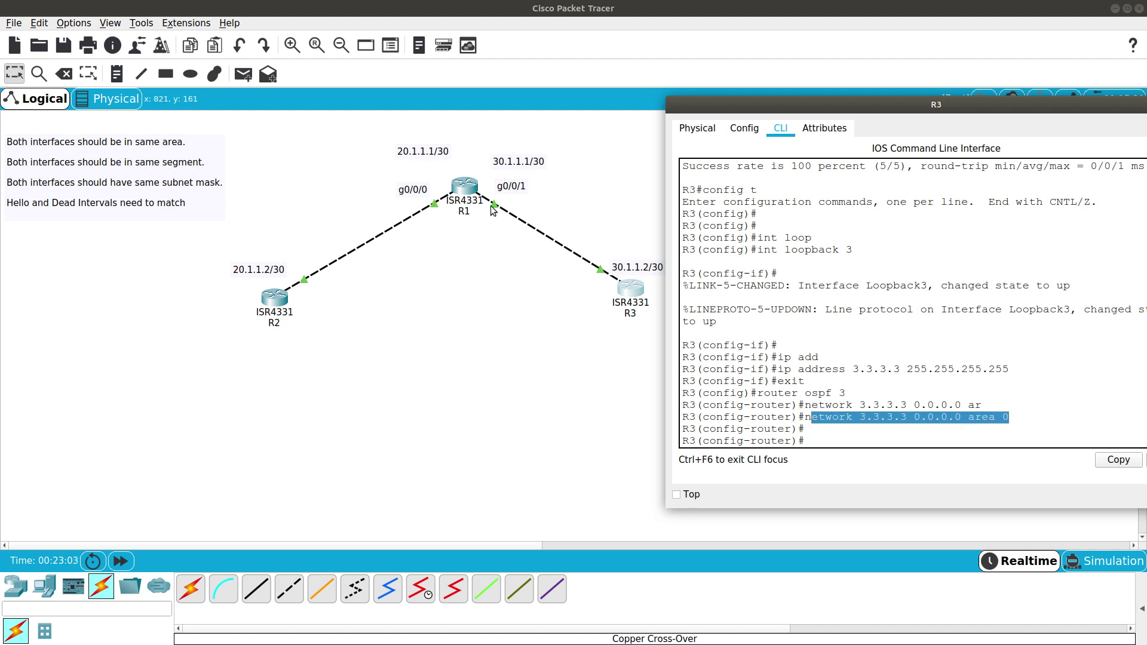
click(470, 190)
click(729, 342)
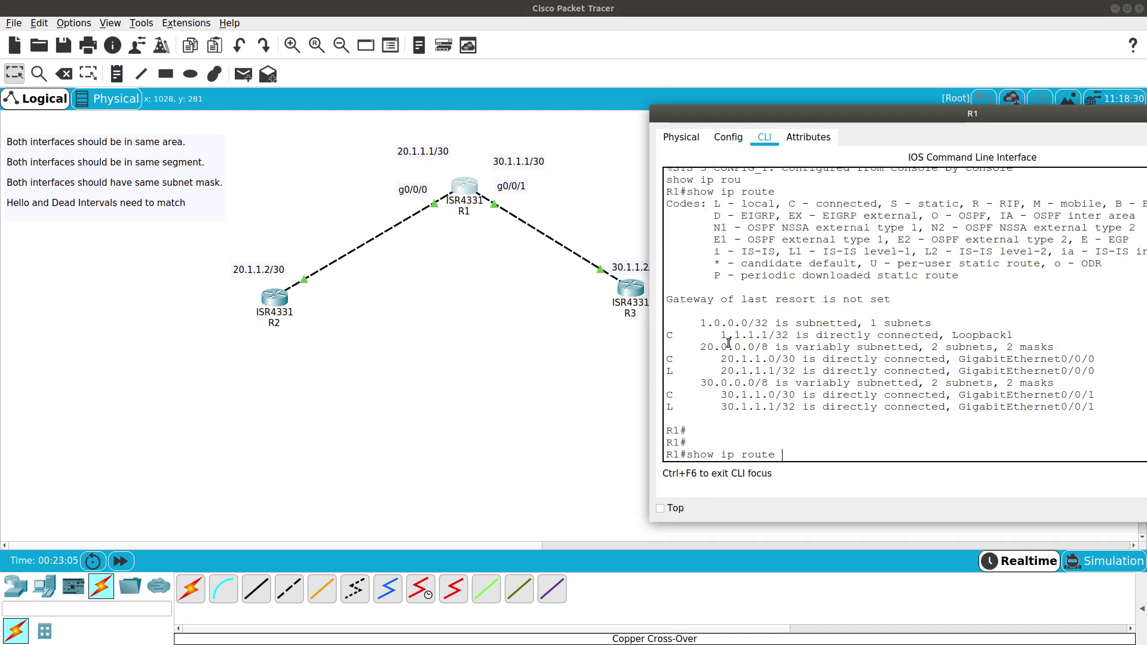
drag(695, 347, 1137, 361)
click(753, 459)
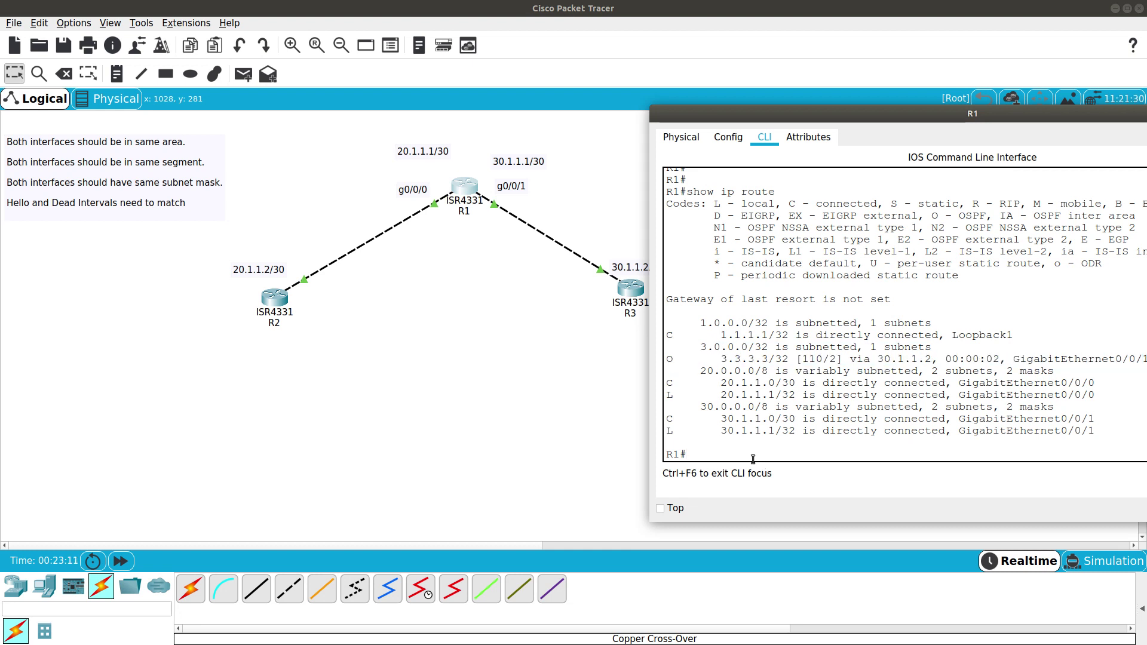
Ping 3.3.3.3 from R1 to test reachability of R3's loopback.
text(ping 3.3.3.3)
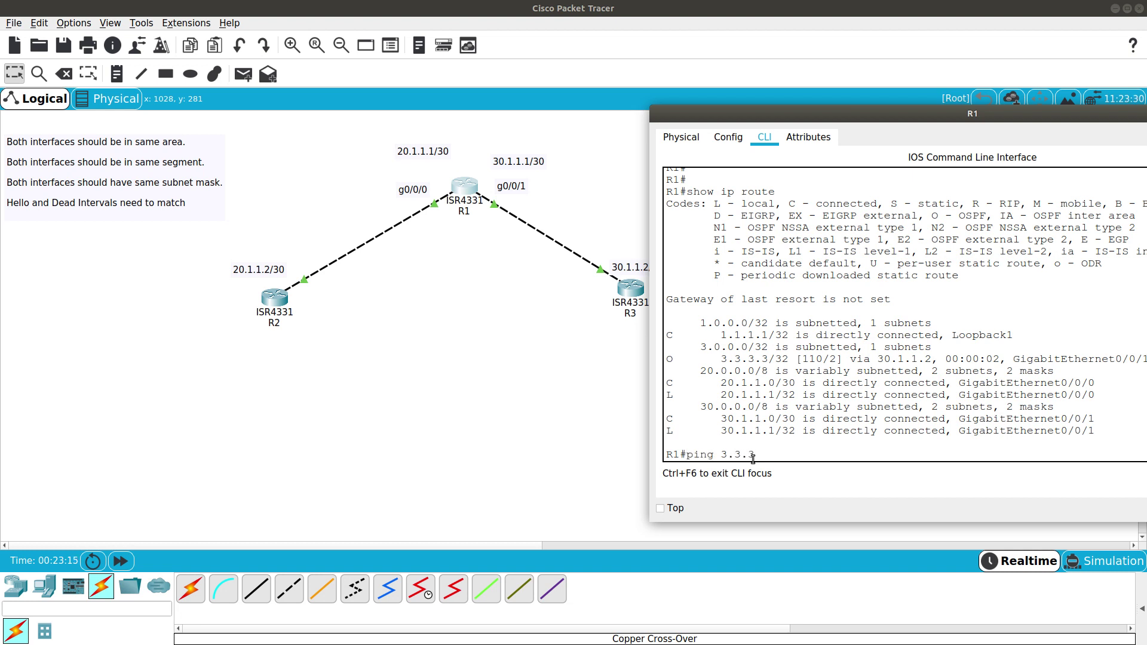
key(Return)
drag(701, 420, 666, 386)
click(737, 438)
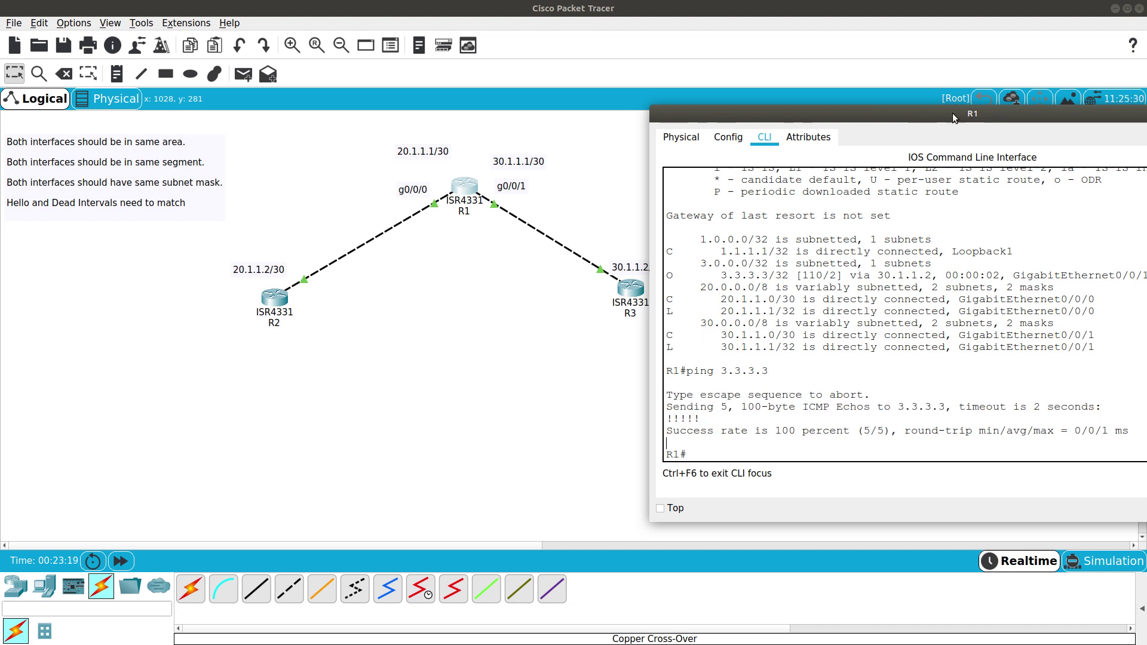
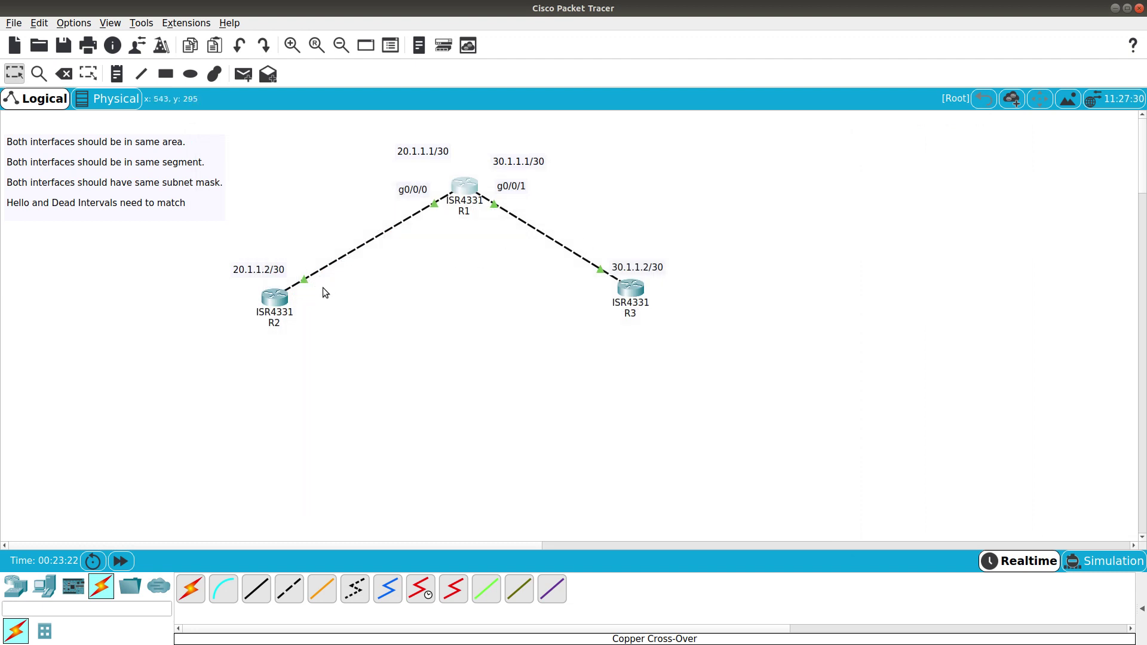
Open R2's command line and create interface loopback 2.
click(270, 299)
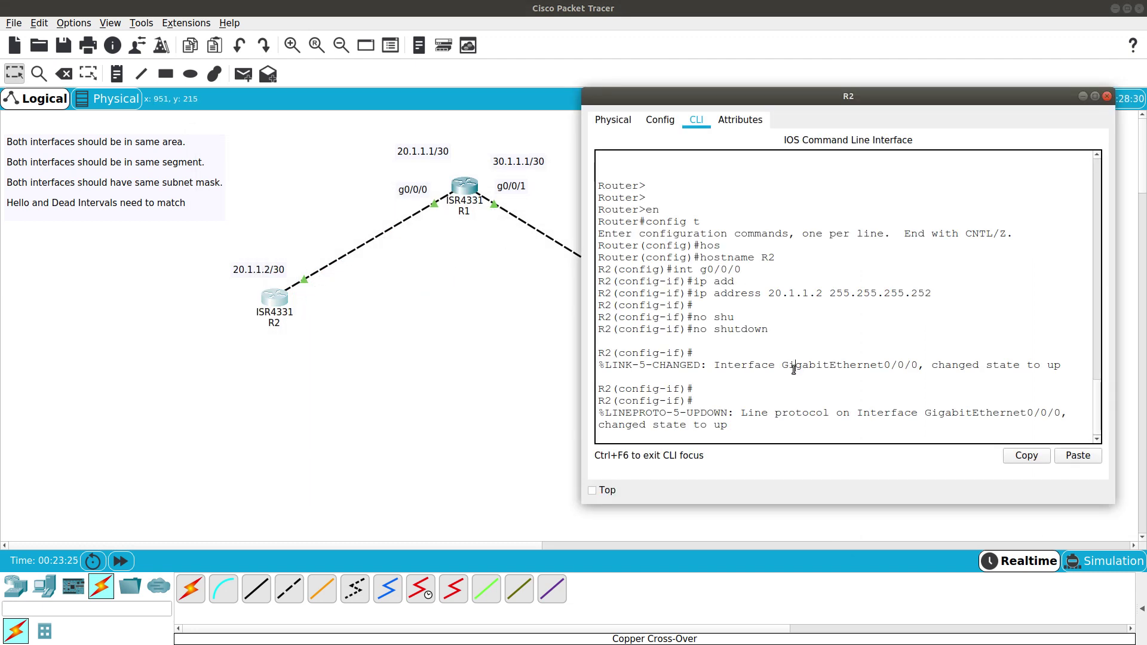
key(Return)
key(Return)
key(Return)
text(int l)
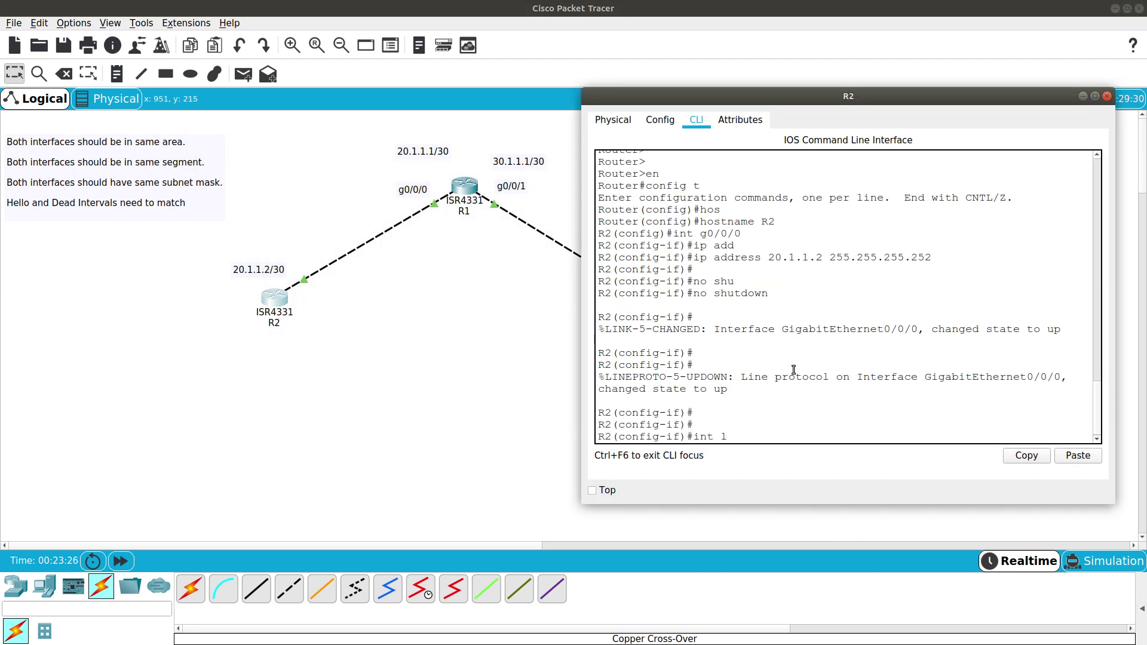
text(oopback 2)
key(Return)
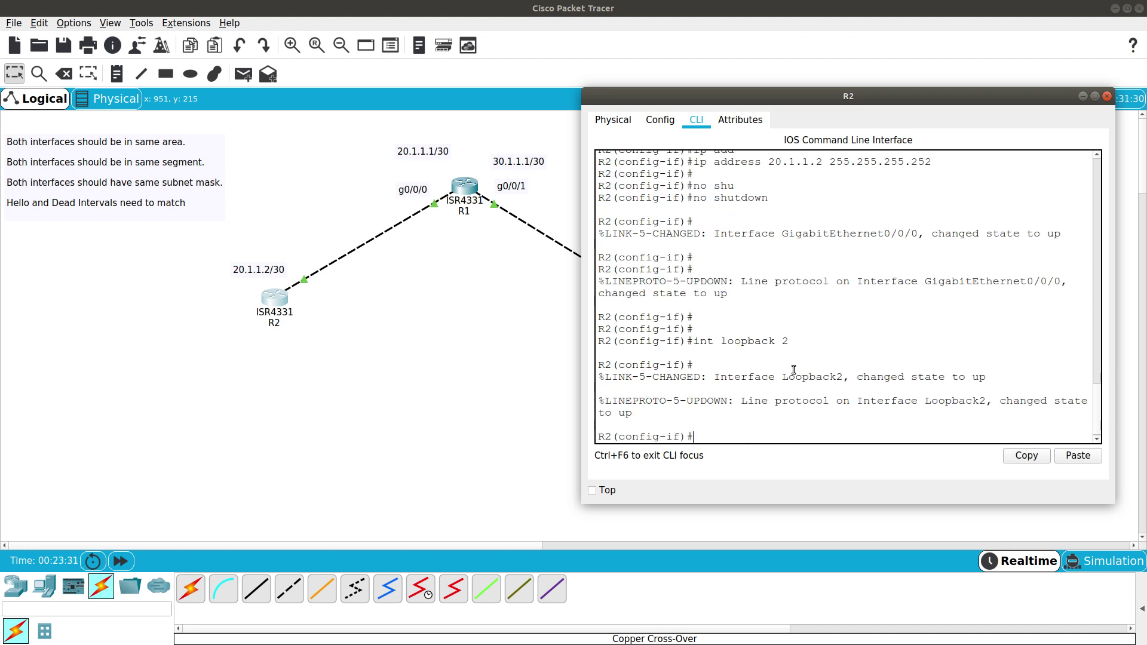
Assign IP address 2.2.2.2 with mask 255.255.255.255 to R2's loopback 2 and leave interface configuration.
text(ip add)
key(Tab)
text(2)
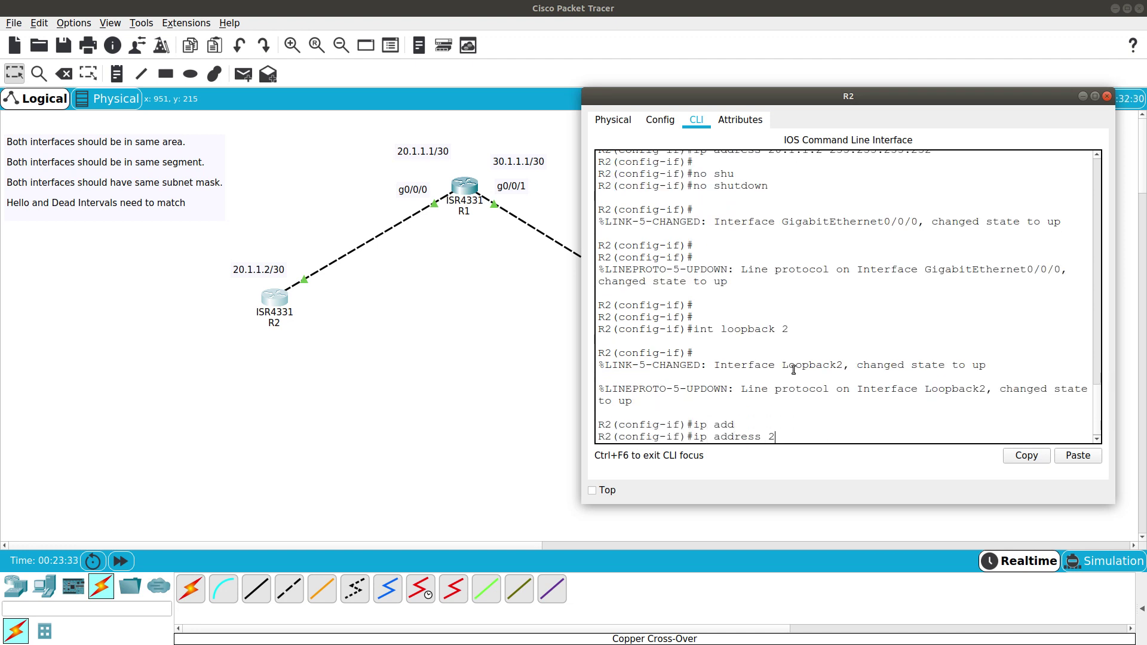
text(.2.2)
text( 255.255.255.255)
key(Return)
key(Return)
text(exi)
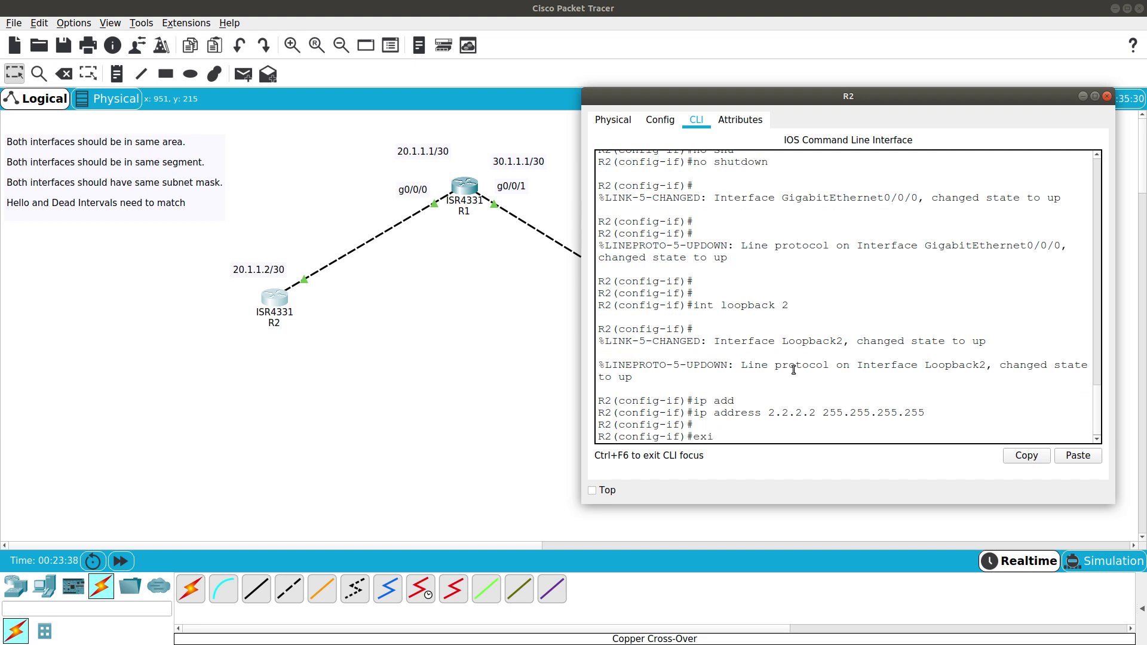
text(t)
key(Return)
Start OSPF process 2 on R2 and add network 20.1.1.0 with wildcard 0.0.0.3 in area 0.
text(rout)
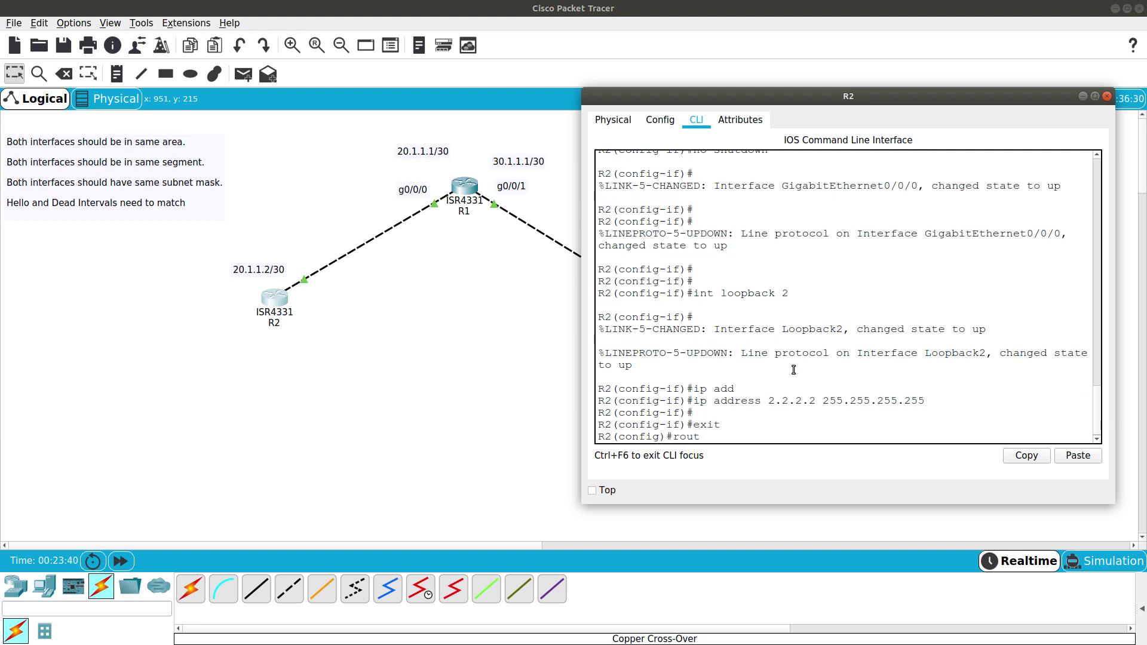
text(er osfp)
key(Tab)
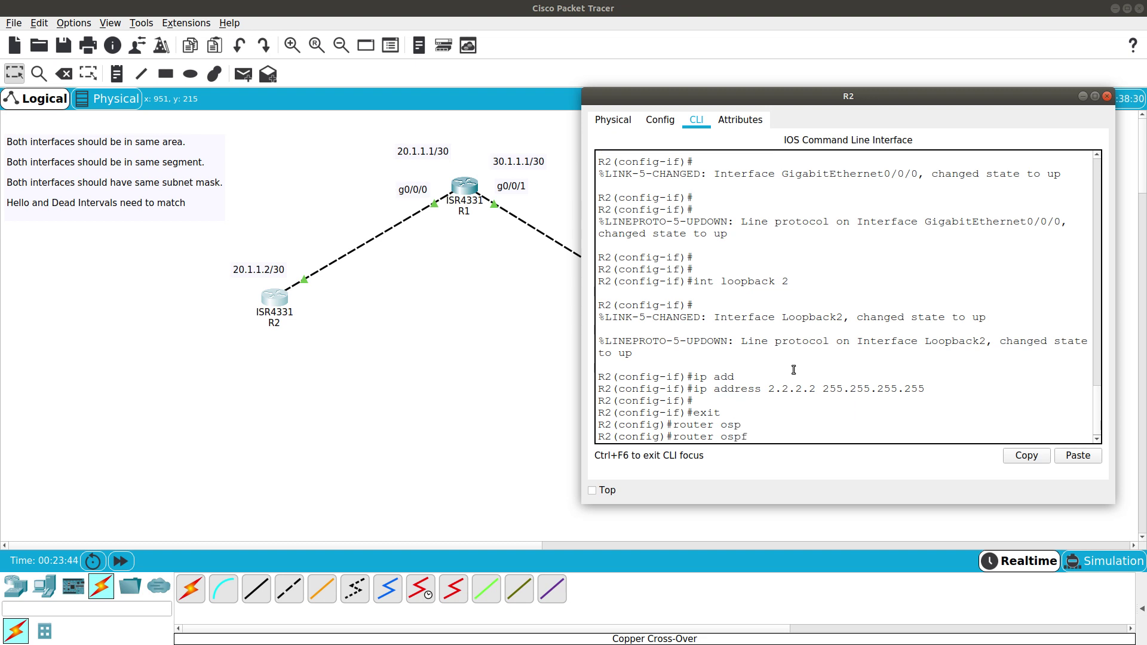
text(2)
key(Return)
text(netwo)
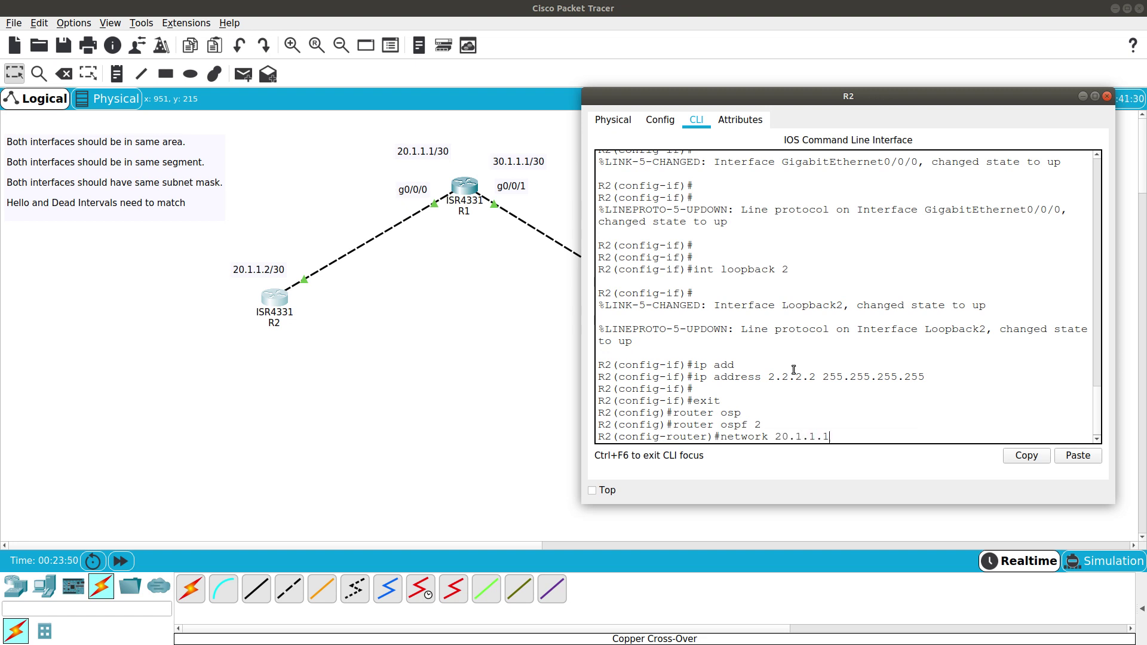
text(rk 20.1.1.0 0.0.0.3 a)
key(Tab)
text(0)
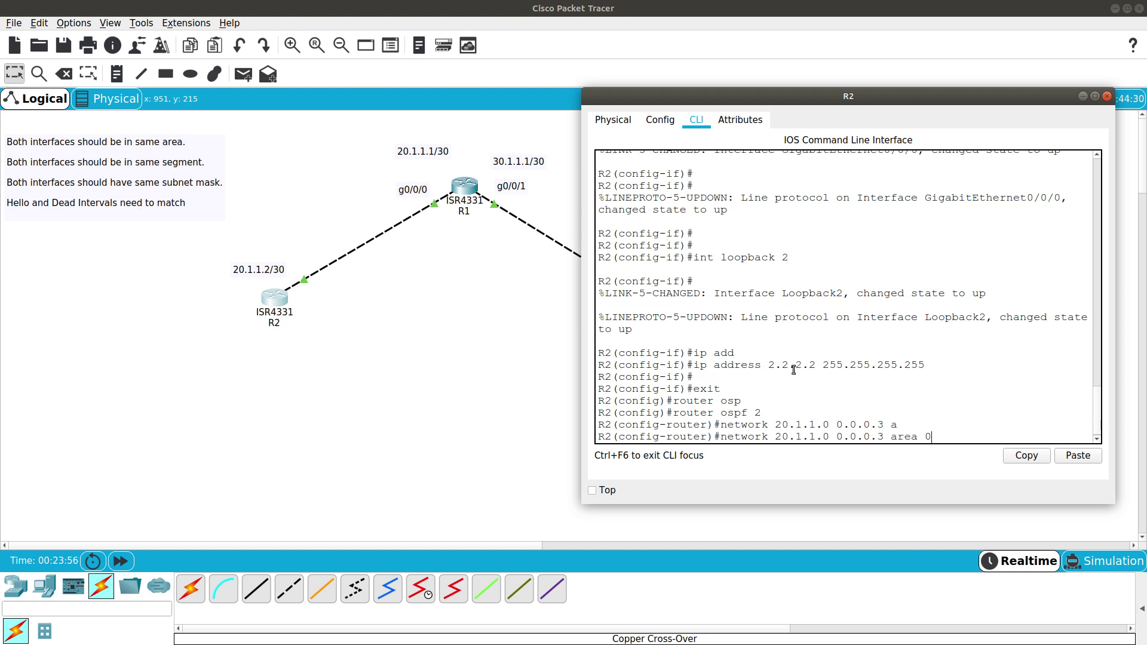
key(Return)
Advertise R2's loopback with the OSPF statement "network 2.2.2.2 0.0.0.0 area 0".
text(net)
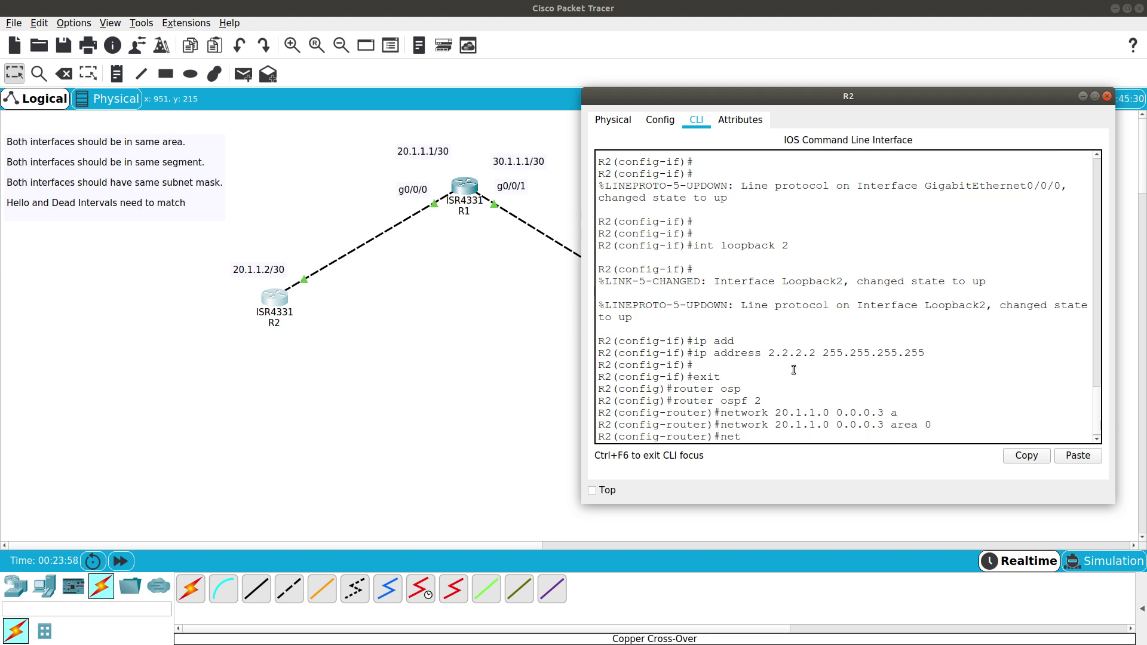
text(work 2.2.2.2 0.0.0.0 ar)
key(Tab)
text(0)
key(Return)
key(Return)
key(Return)
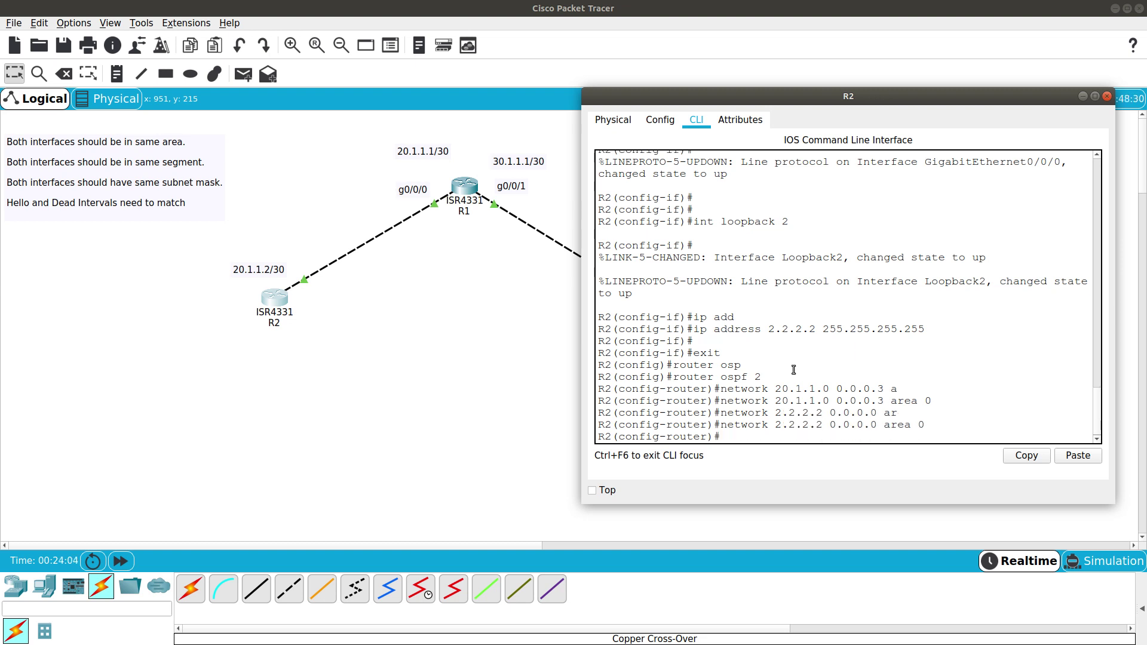
Open R1's console, enlarge it and place it beside R1 so the router and its address labels stay uncovered.
click(463, 188)
drag(479, 141, 837, 117)
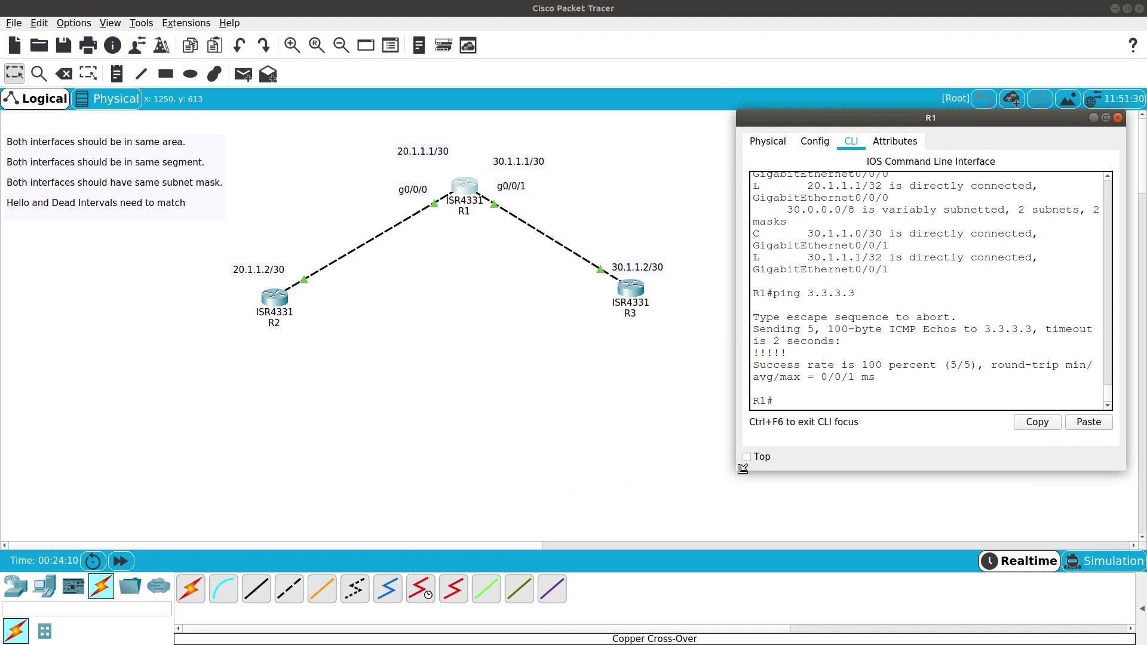
drag(736, 469, 513, 509)
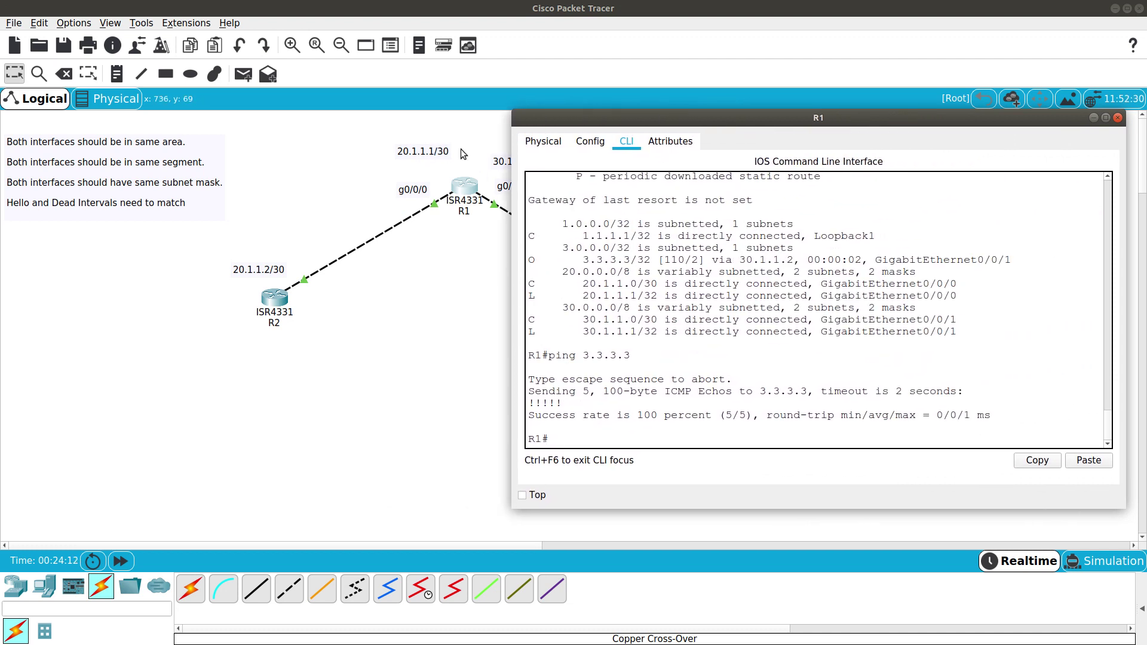
drag(571, 124, 650, 116)
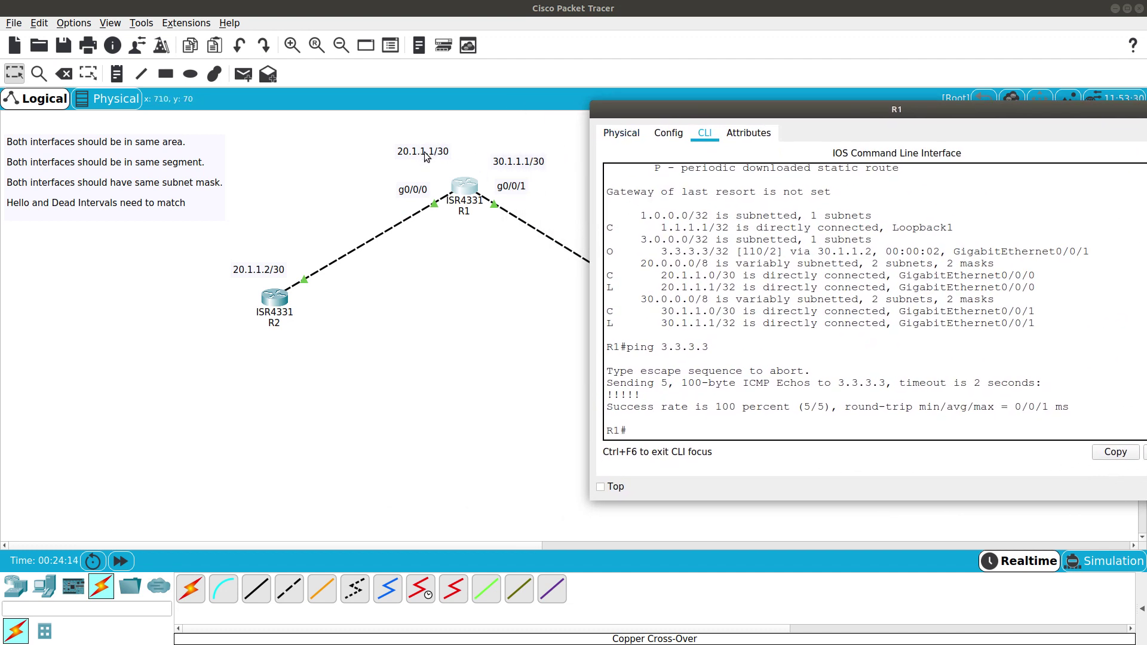
Enter global configuration mode on R1 and start OSPF process 2.
click(660, 421)
text(config t)
key(Return)
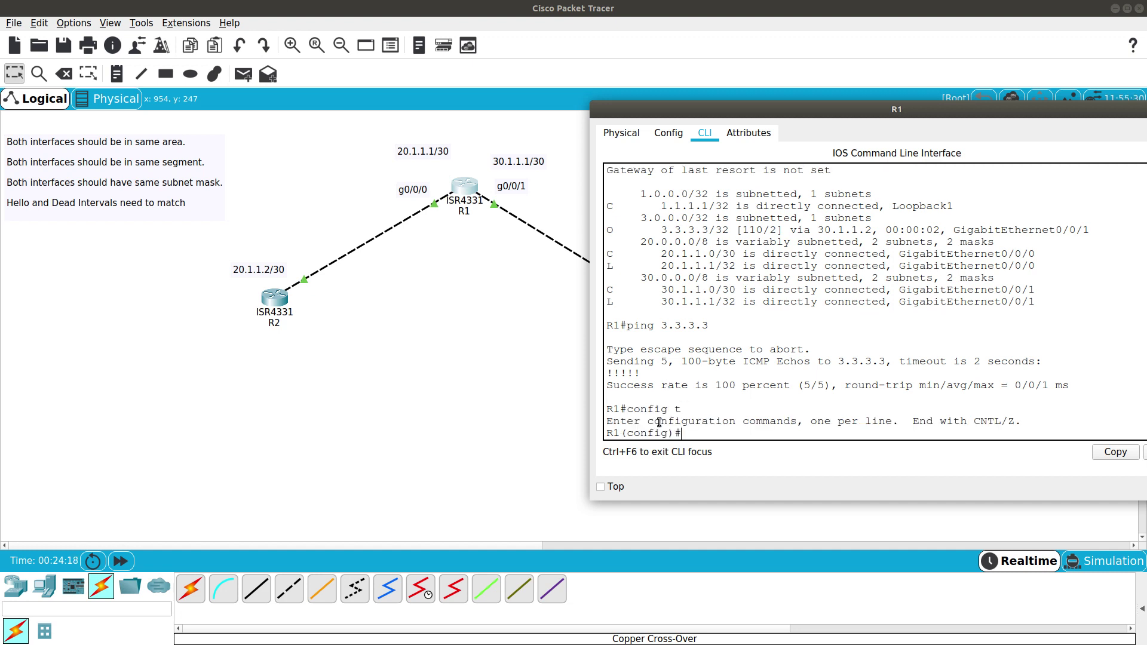
key(Return)
key(Return)
text(rou)
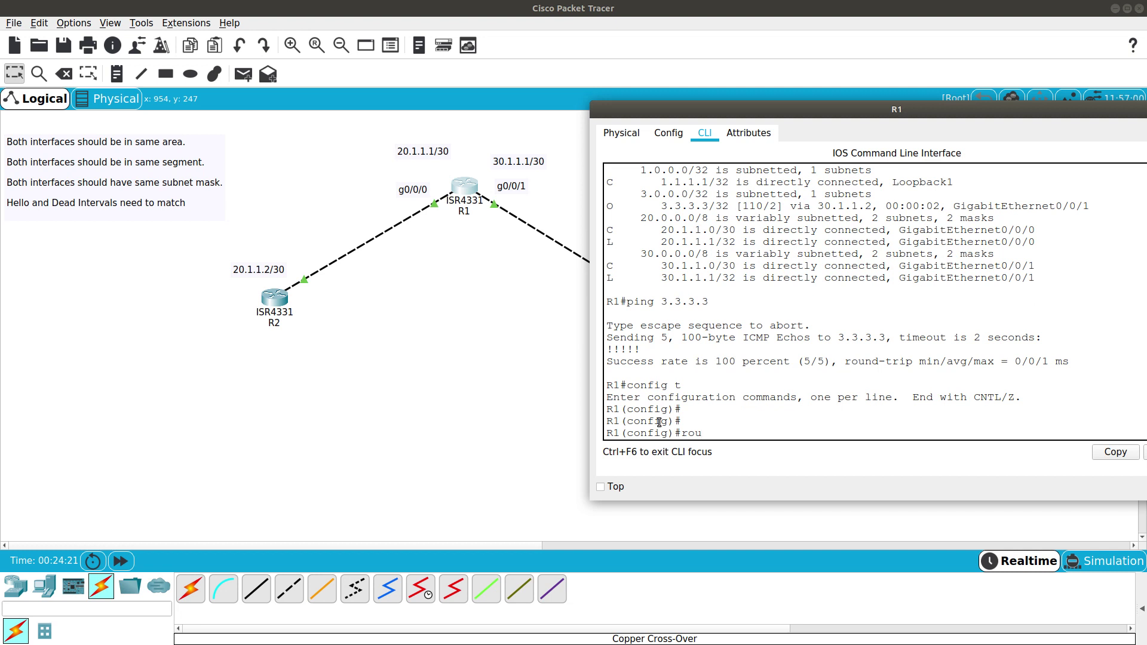
key(Tab)
text(osp)
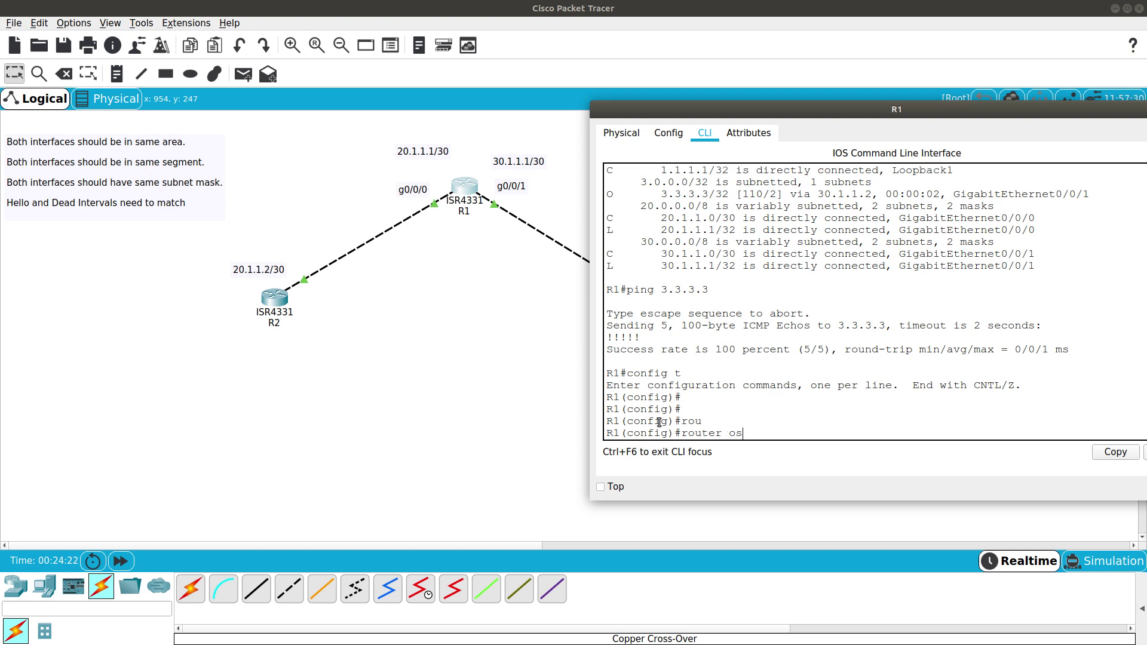
key(Tab)
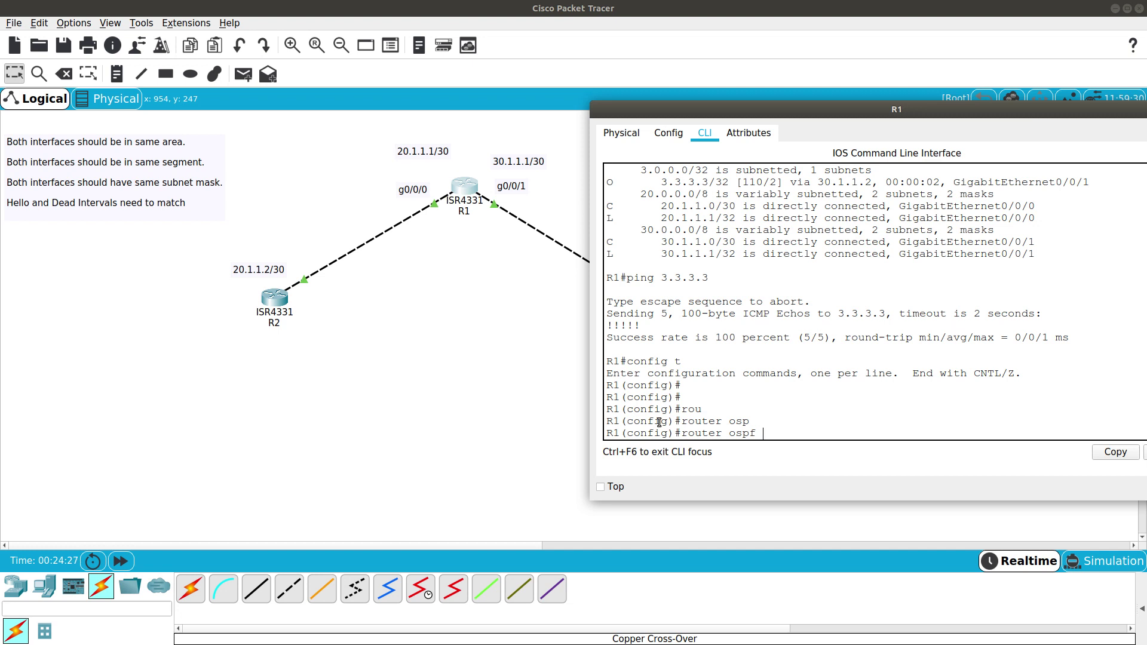
text(2)
key(Return)
key(Return)
Add network 20.1.1.0 with wildcard 0.0.0.3 in area 0 to R1's OSPF process 2 and leave configuration mode.
text(net)
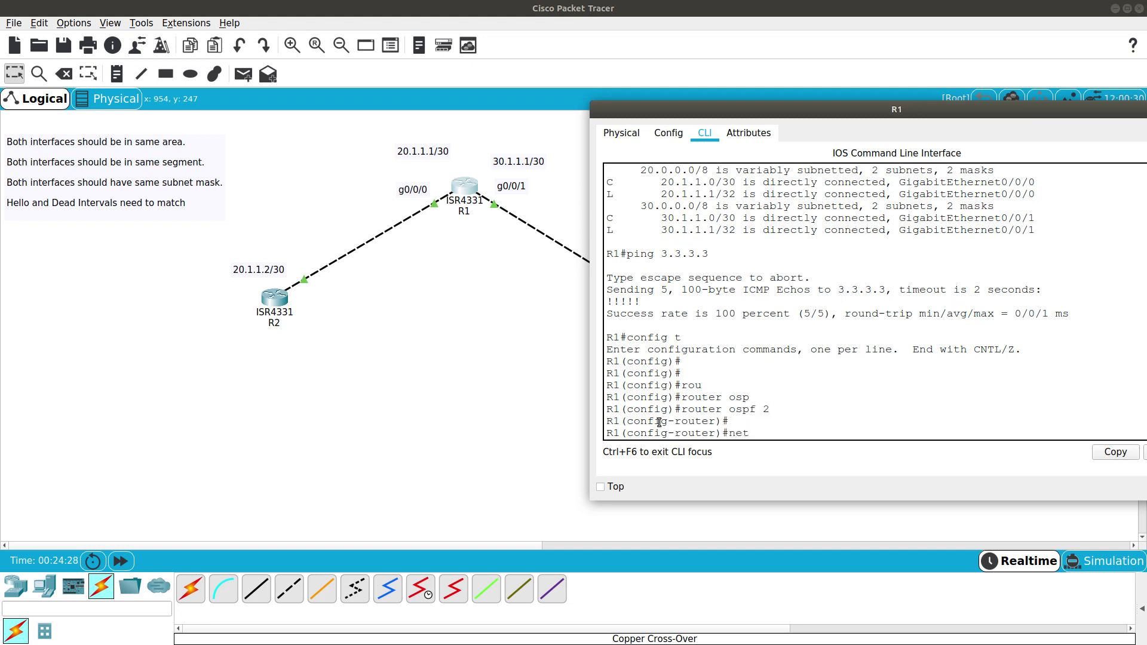
text(work 20.1.1.0 0.0.0.3 a)
key(Tab)
text(0)
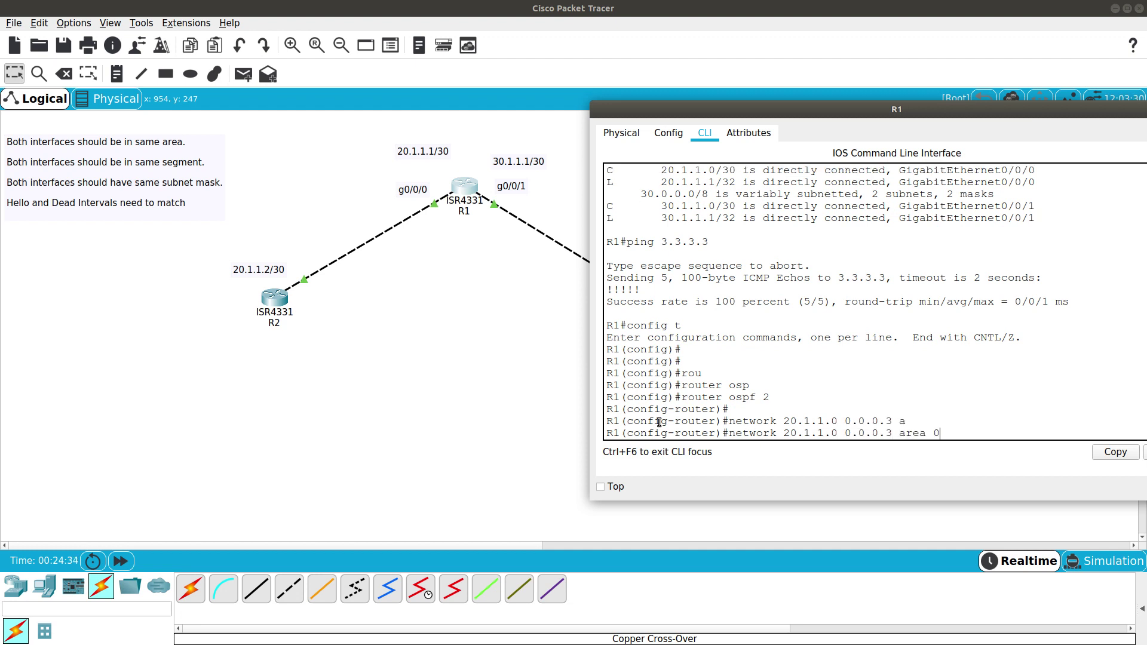
key(Return)
key(Return)
key(Return)
text(end)
key(Return)
key(Return)
key(Return)
key(Return)
key(Return)
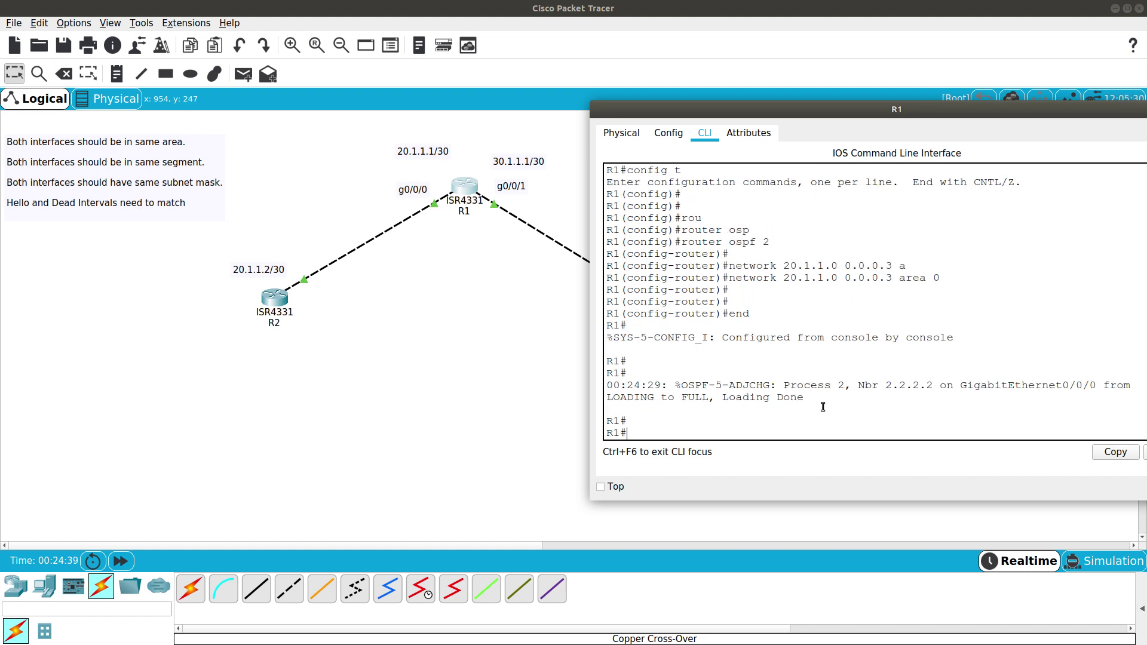
Examine the OSPF adjacency message on R1 for the neighbor reached through GigabitEthernet0/0/0.
drag(824, 407, 597, 390)
click(877, 388)
drag(891, 386, 981, 406)
click(810, 429)
Display R1's IP routing table and examine the OSPF routes for the R2 and R3 loopbacks.
text(show ip route)
key(Return)
key(Return)
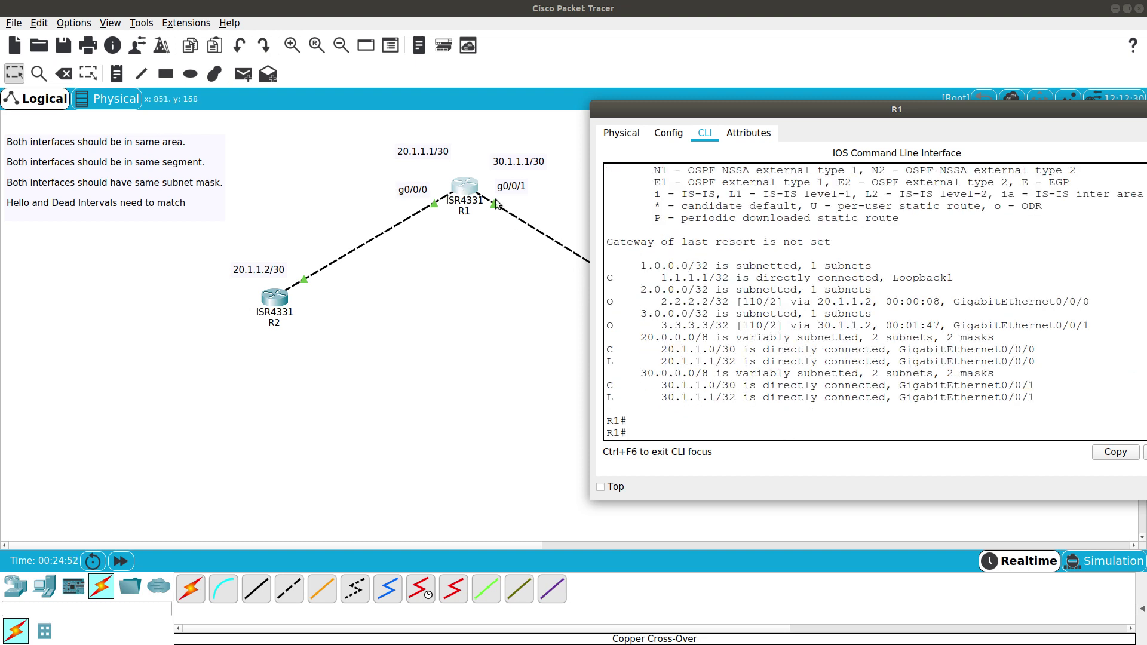
drag(639, 287, 1107, 306)
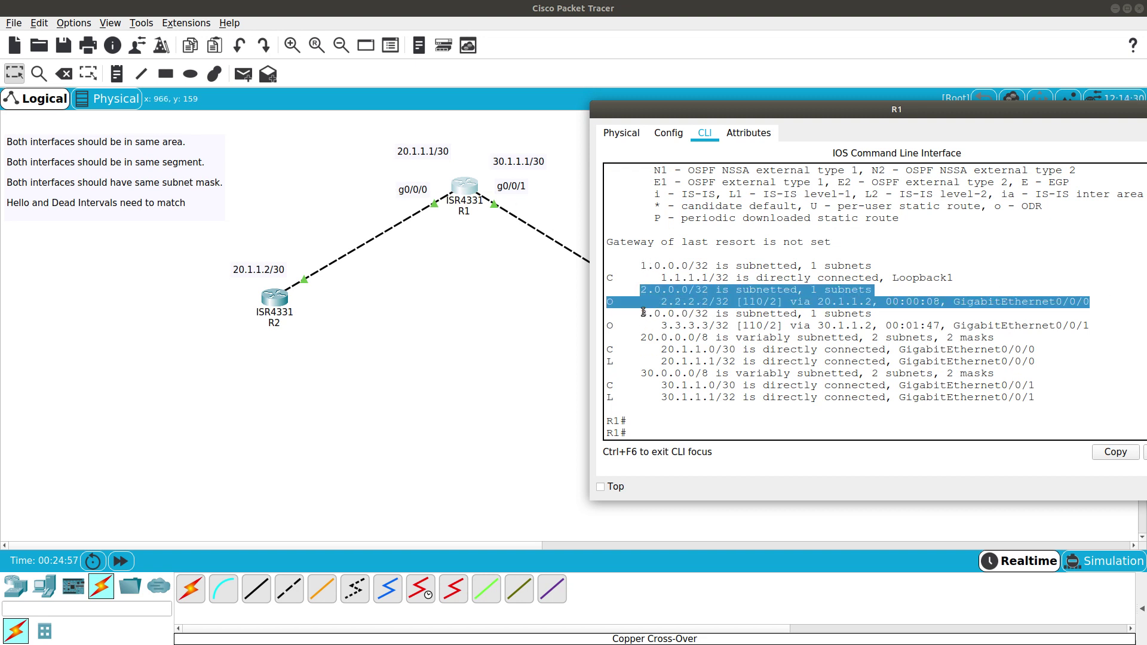
drag(640, 312, 1007, 337)
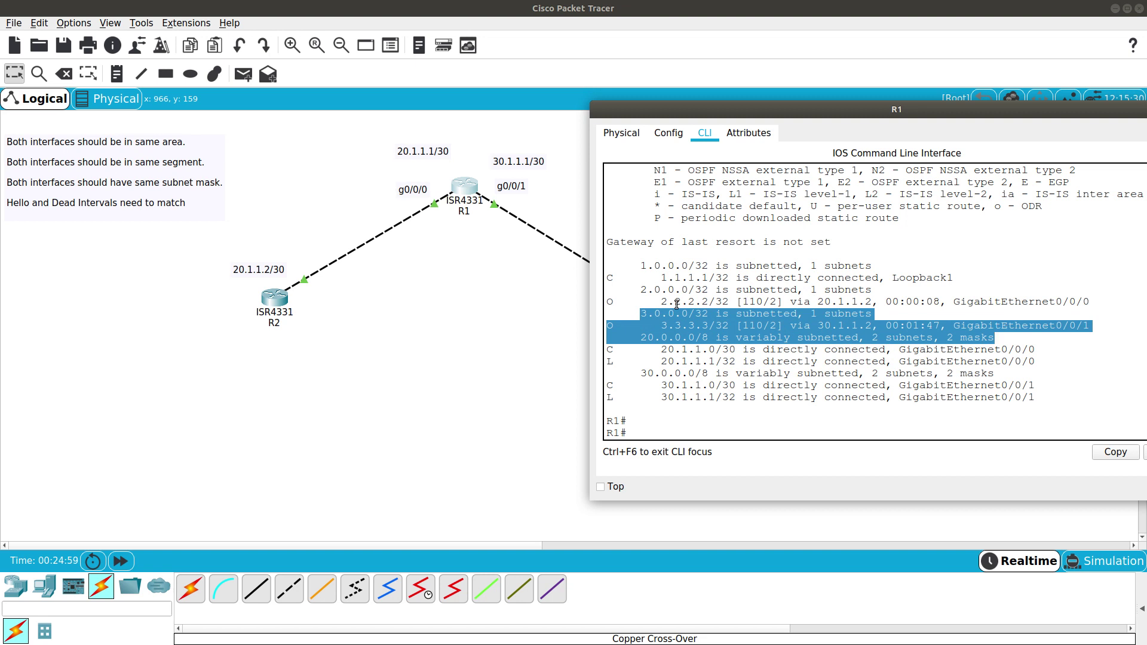
drag(639, 287, 1092, 326)
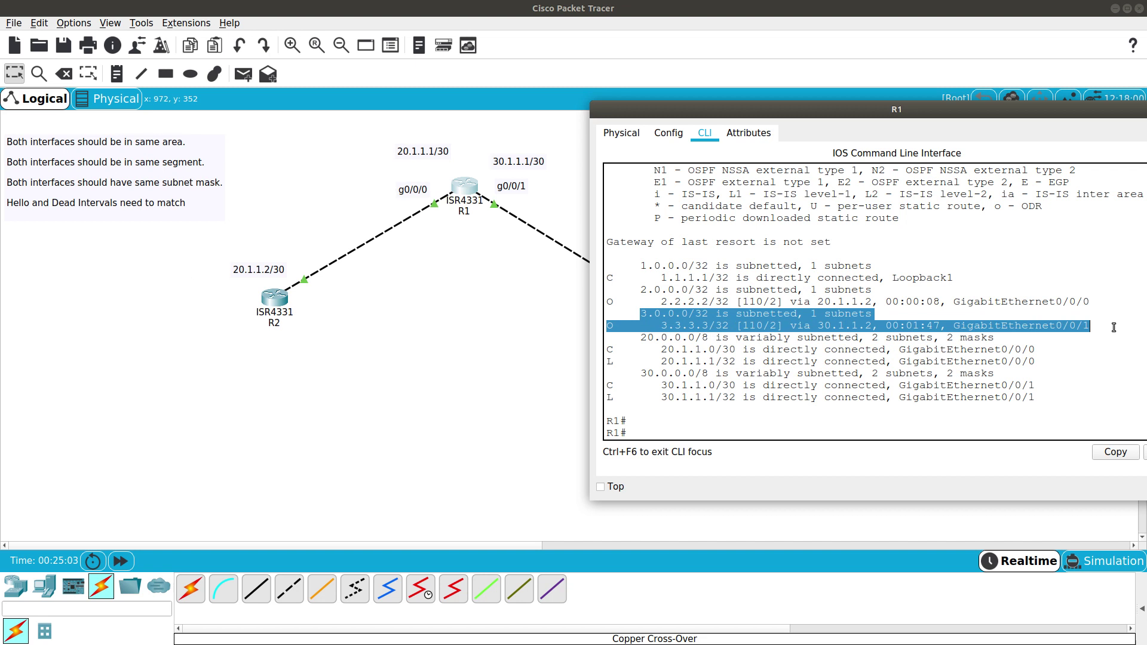
Switch to R3, leave configuration mode and display its IP routing table.
click(436, 263)
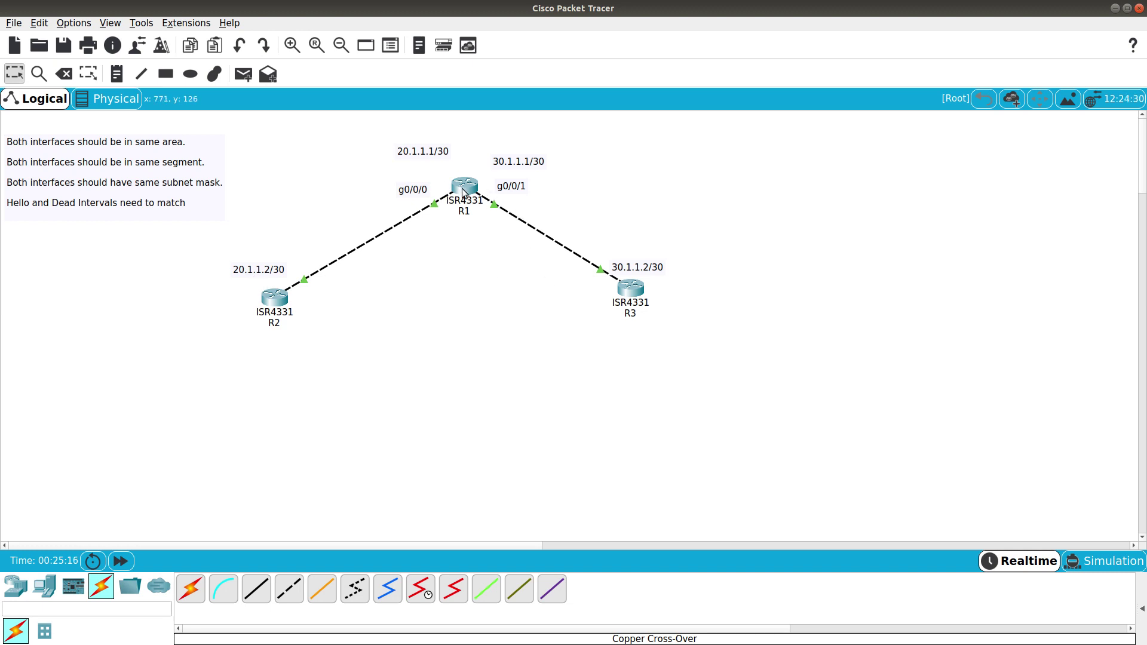
click(628, 290)
text(end)
key(Return)
text(sh)
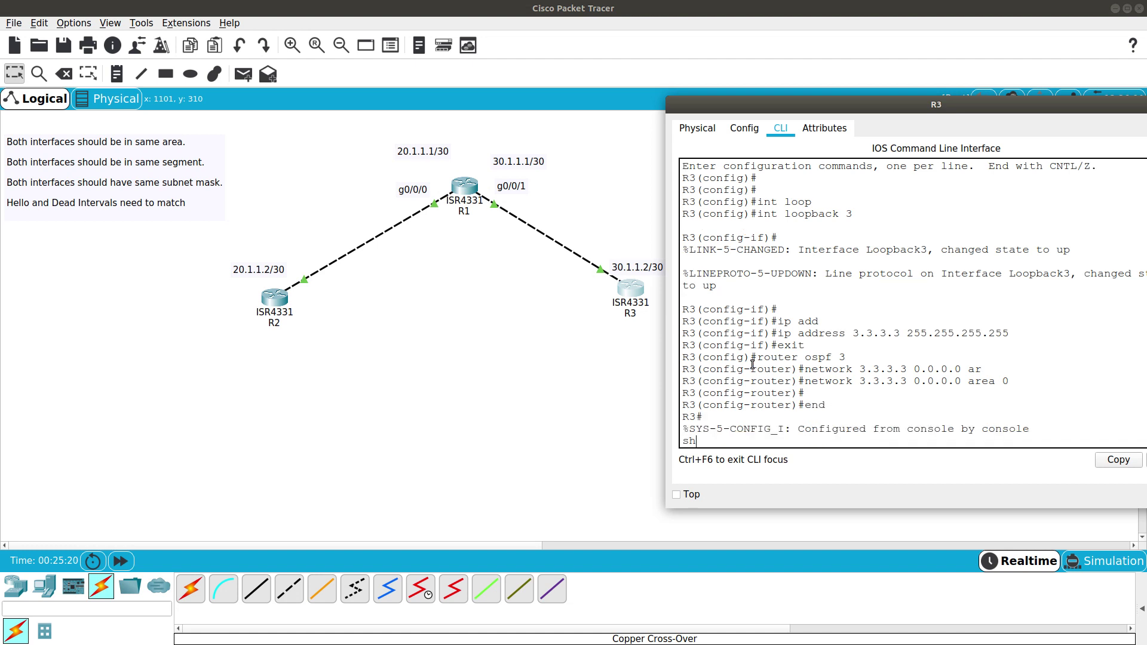
text(ow ip rou)
key(Tab)
key(Return)
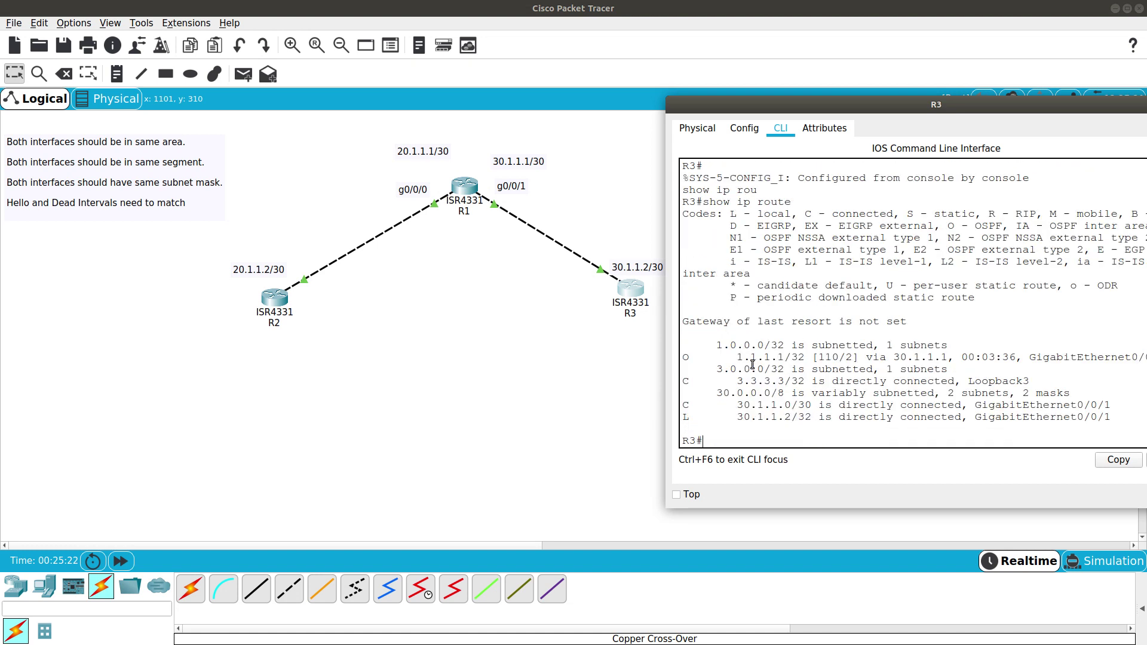
key(Return)
key(Return)
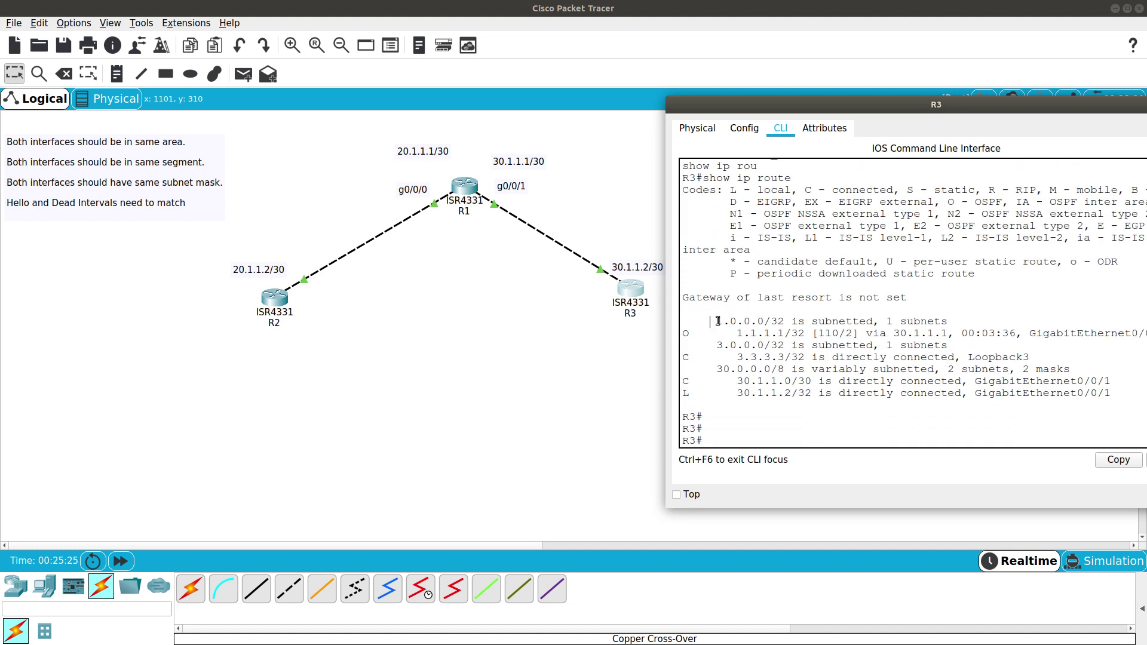
Examine R3's routing table entries for the 1.0.0.0 and 3.0.0.0 networks and ping R1's loopback 1.1.1.1 from R3.
drag(711, 321, 800, 334)
drag(711, 346, 954, 346)
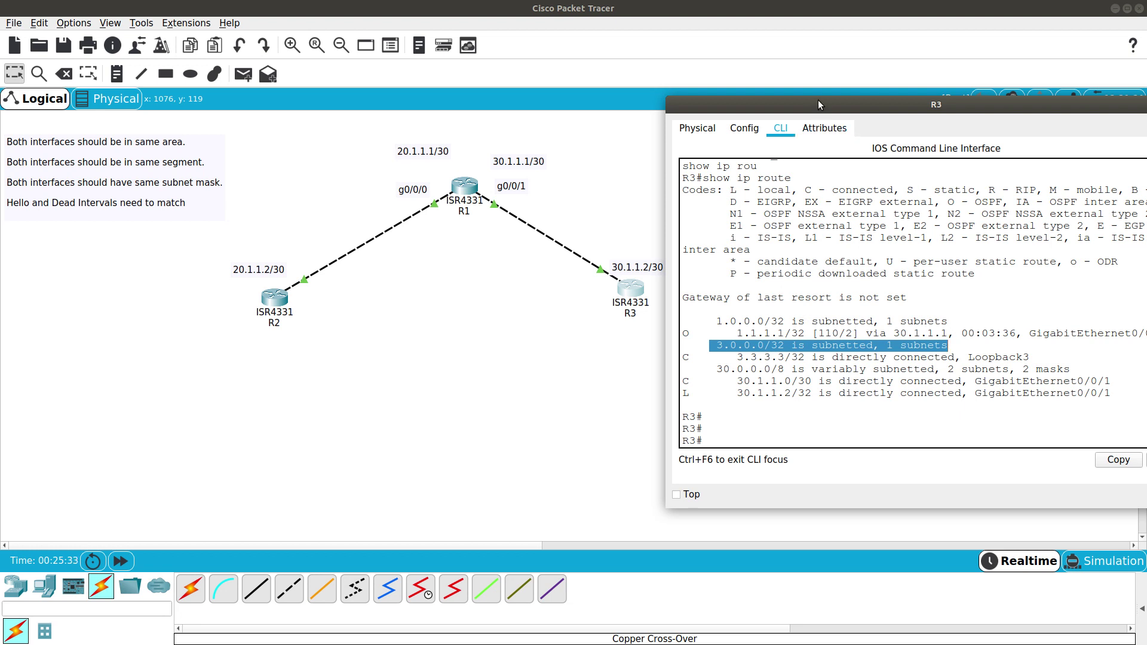
drag(819, 99, 835, 98)
click(805, 439)
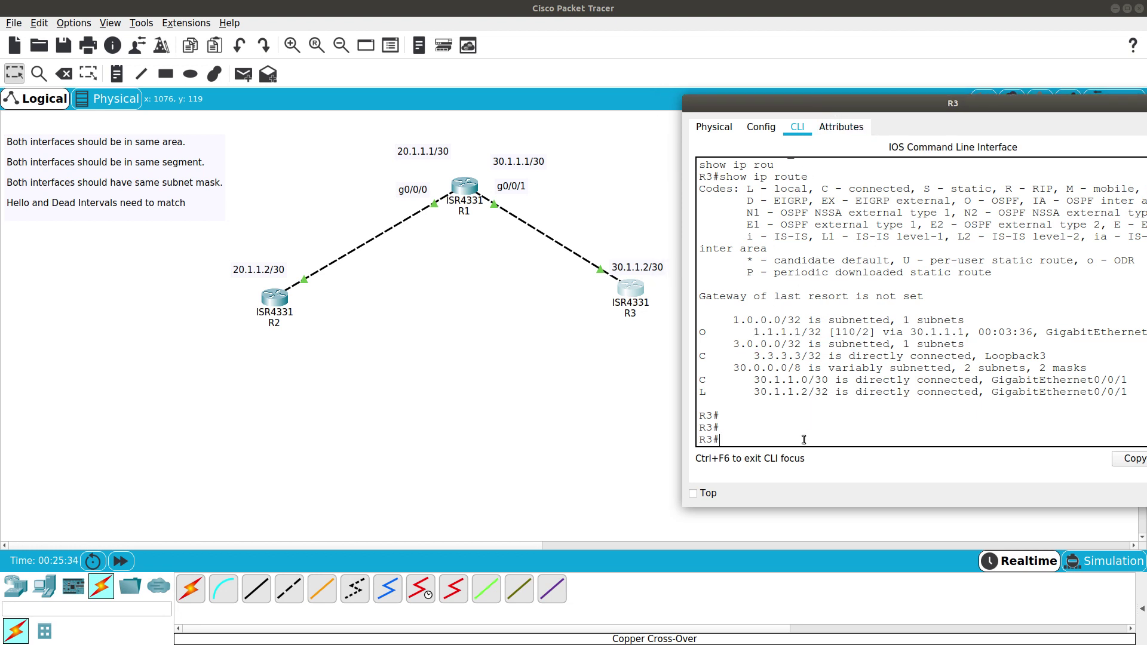
text(ping 1.1.1.1)
key(Return)
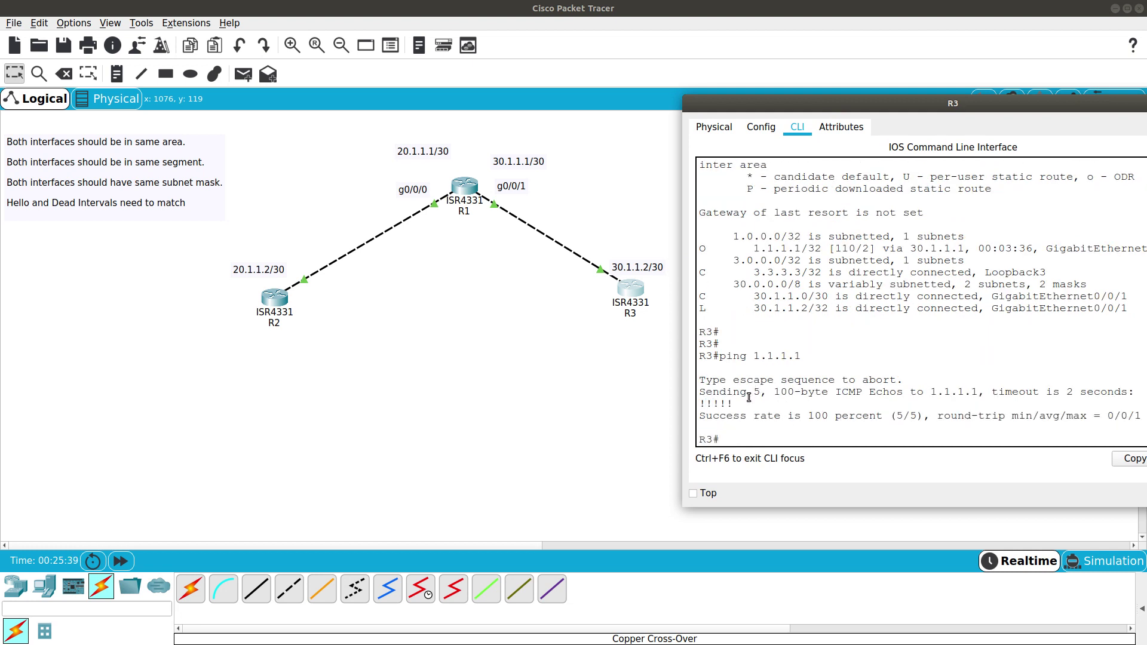
Examine the ping output on R3 and repeat the ping to 1.1.1.1.
drag(748, 394, 712, 396)
click(711, 397)
click(816, 342)
key(Up)
key(Return)
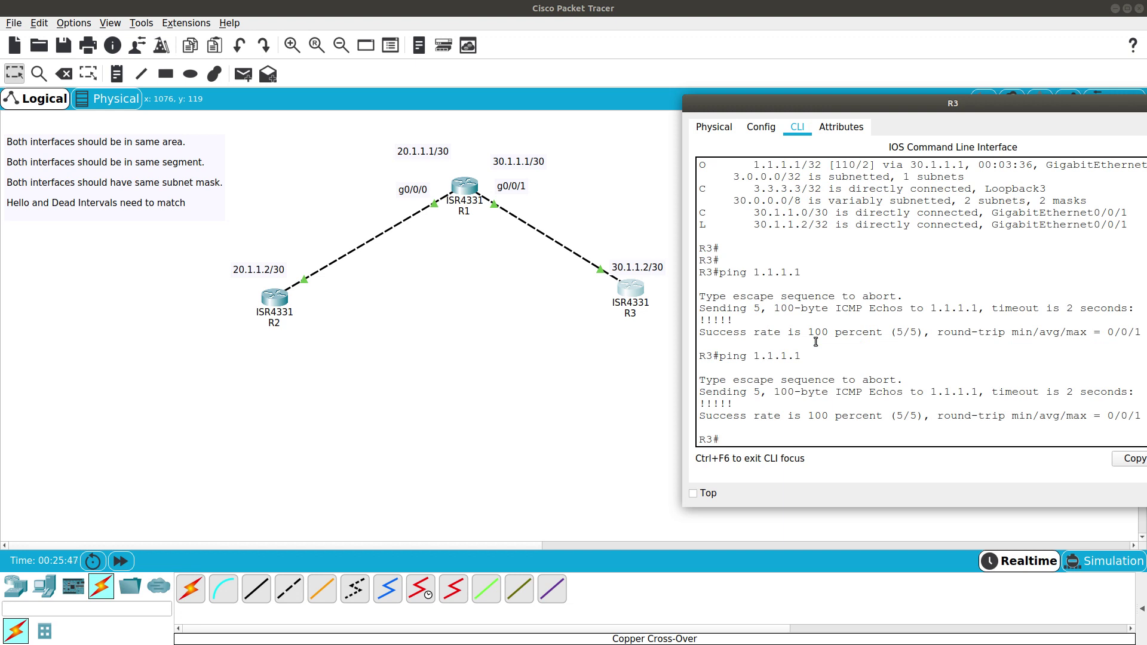
Display R3's IP routing table again, bring the whole output into view and close R3.
key(Up)
key(Up)
key(Return)
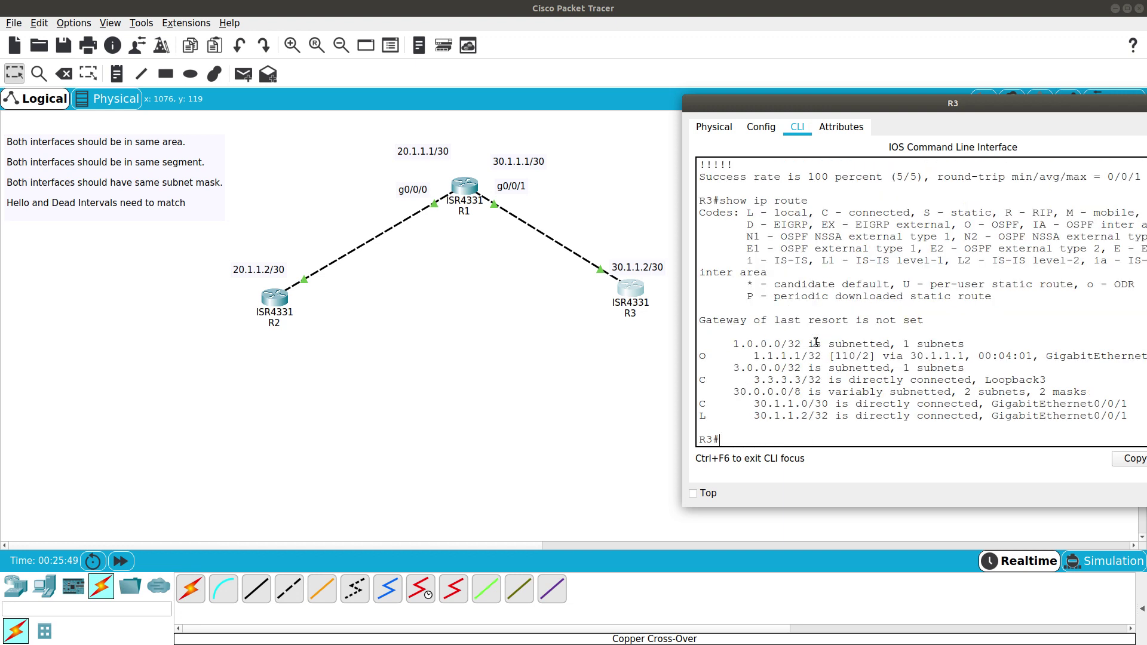
drag(978, 104, 828, 95)
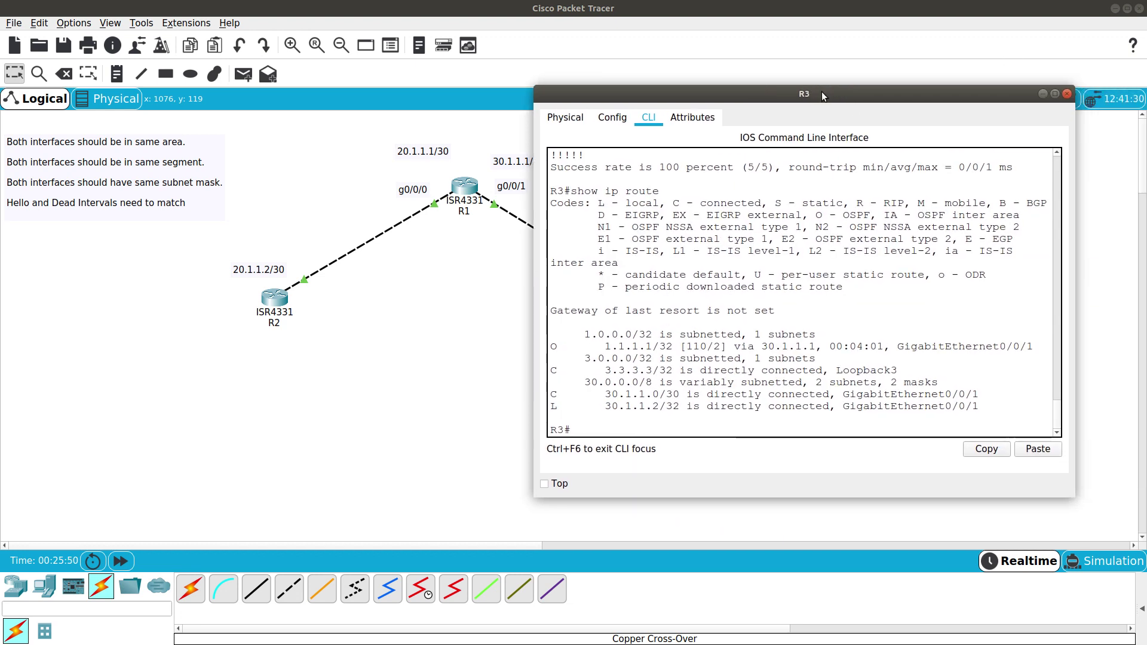
click(1067, 94)
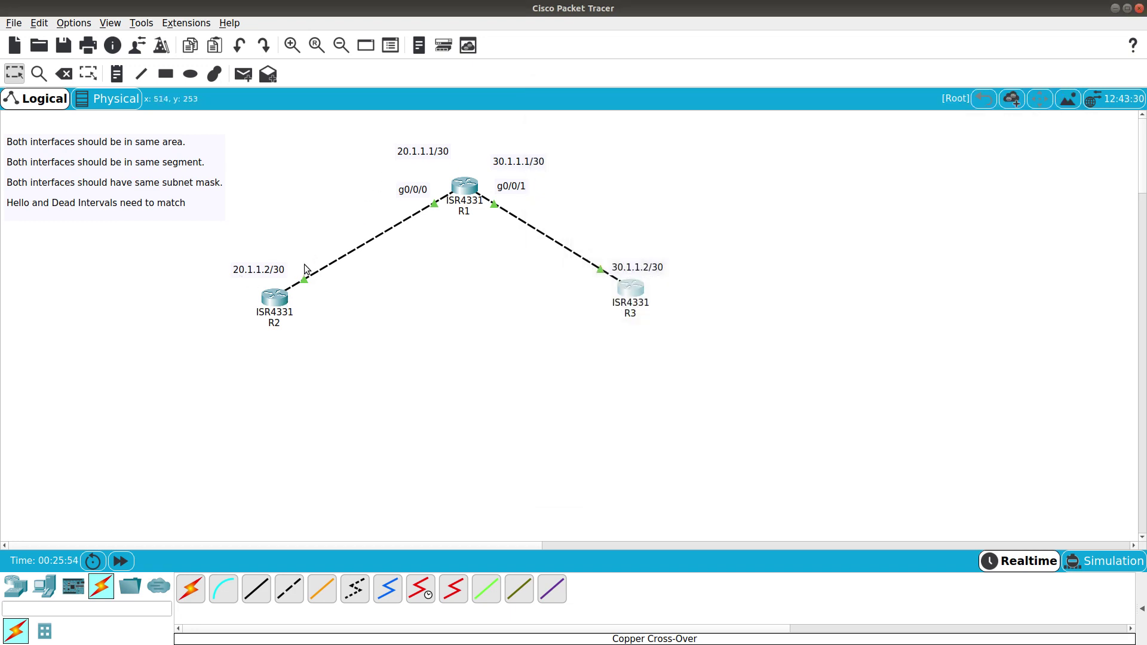
drag(459, 191, 454, 199)
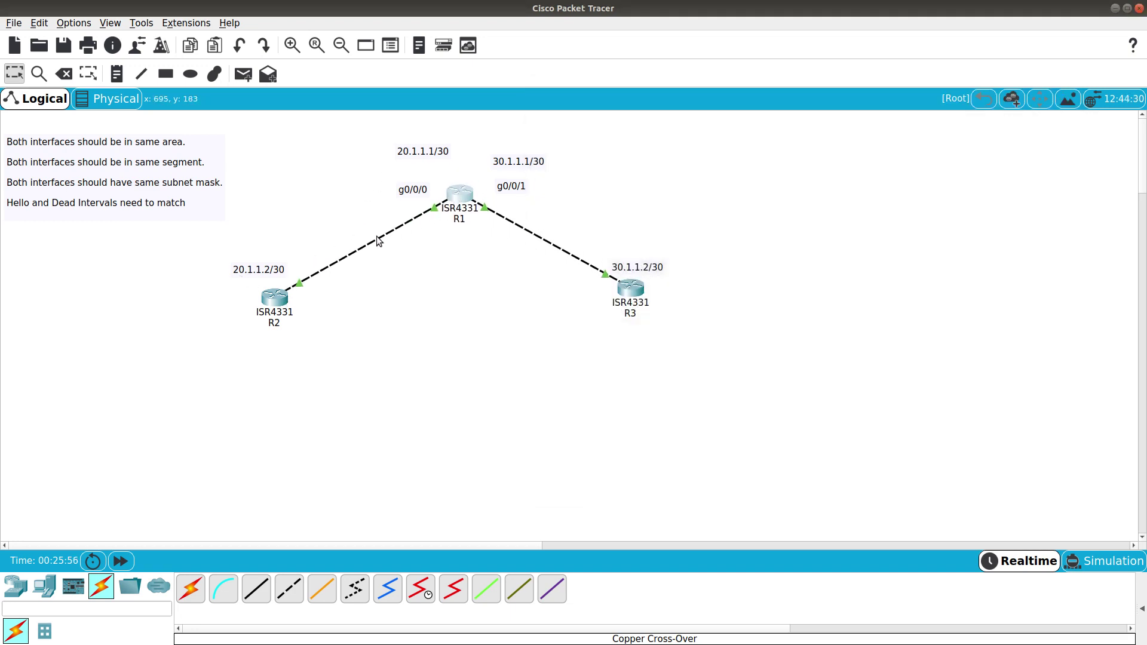
click(281, 298)
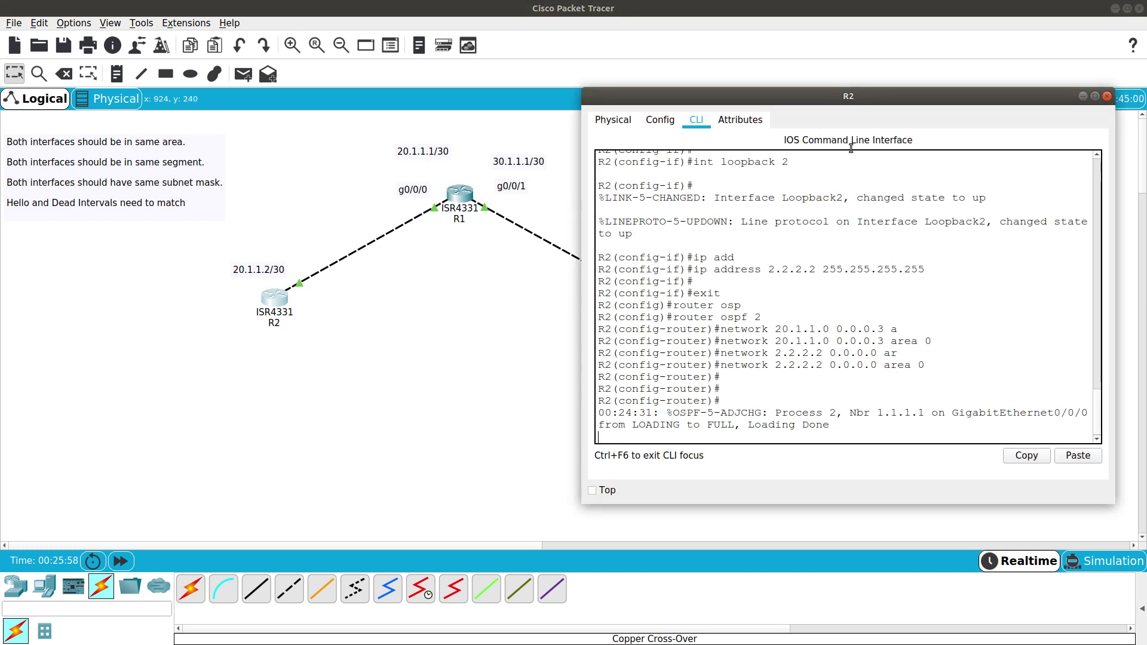
click(1109, 94)
Open R1's command line and list its OSPF neighbors with show ip ospf neighbor.
click(457, 195)
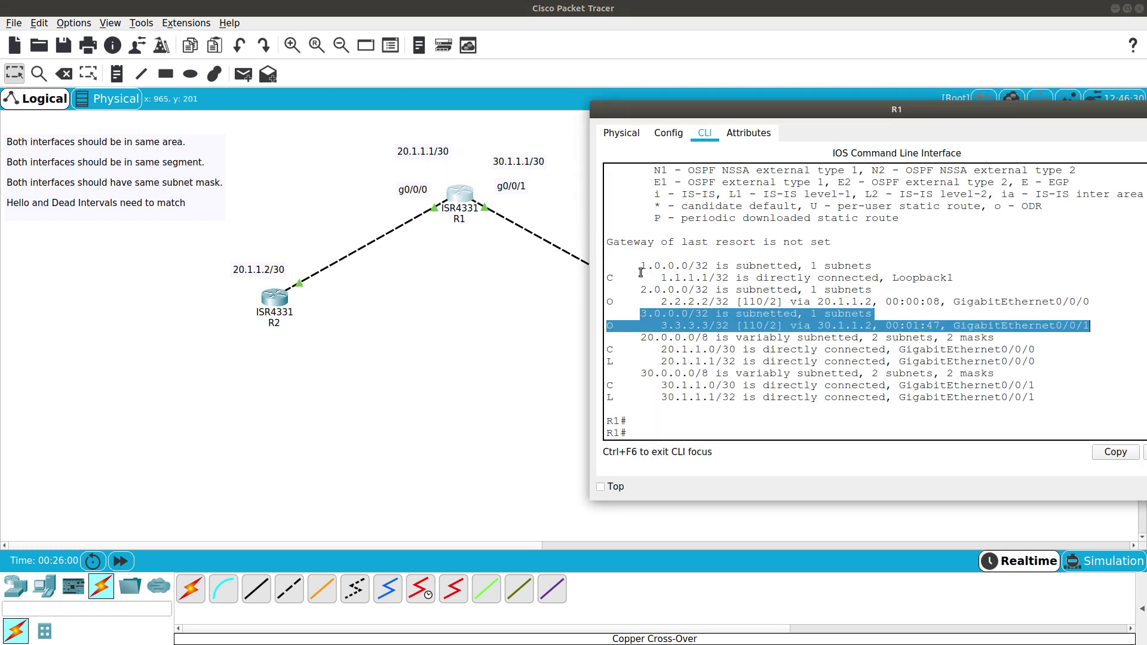
click(712, 349)
text(show )
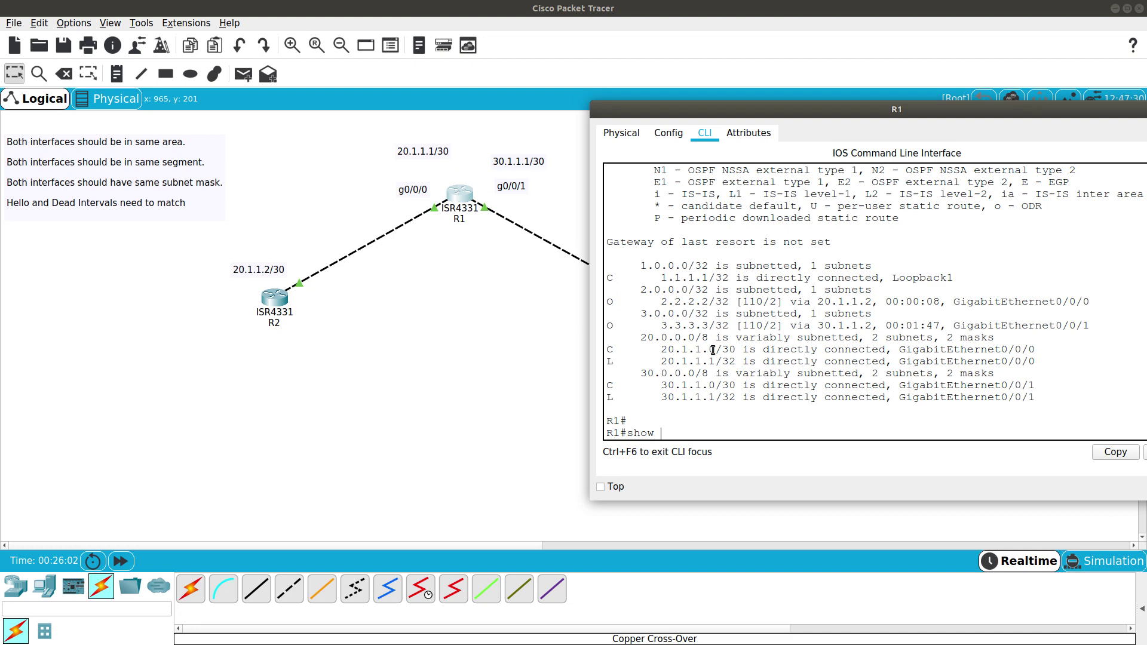
text(ip os)
key(Tab)
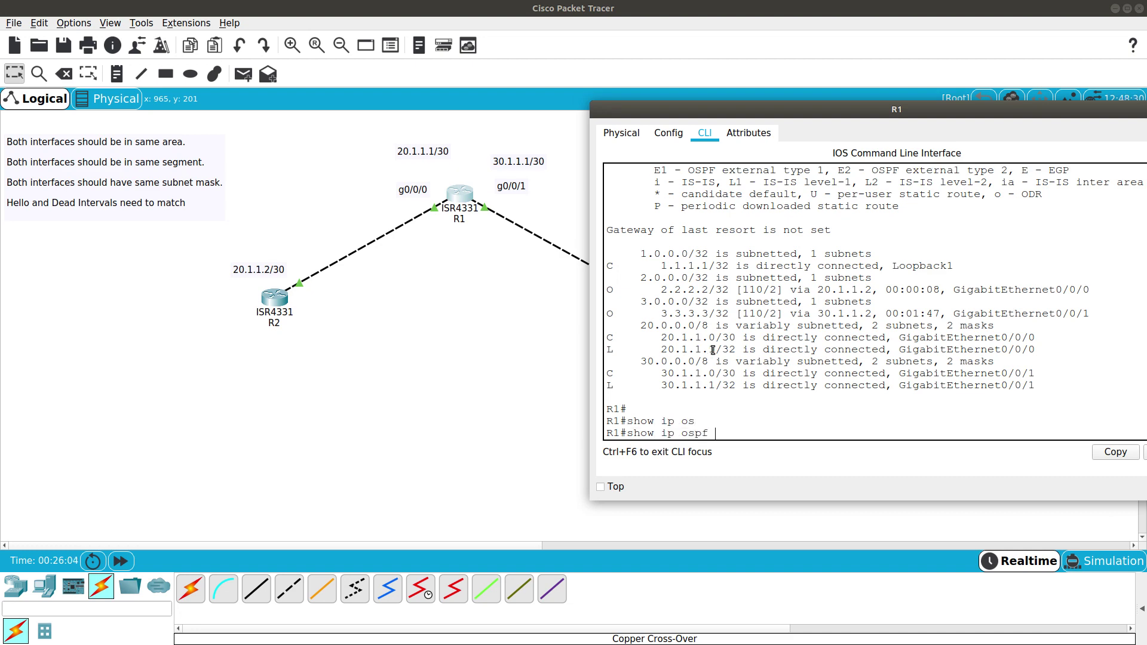
text(ne)
key(Tab)
key(Return)
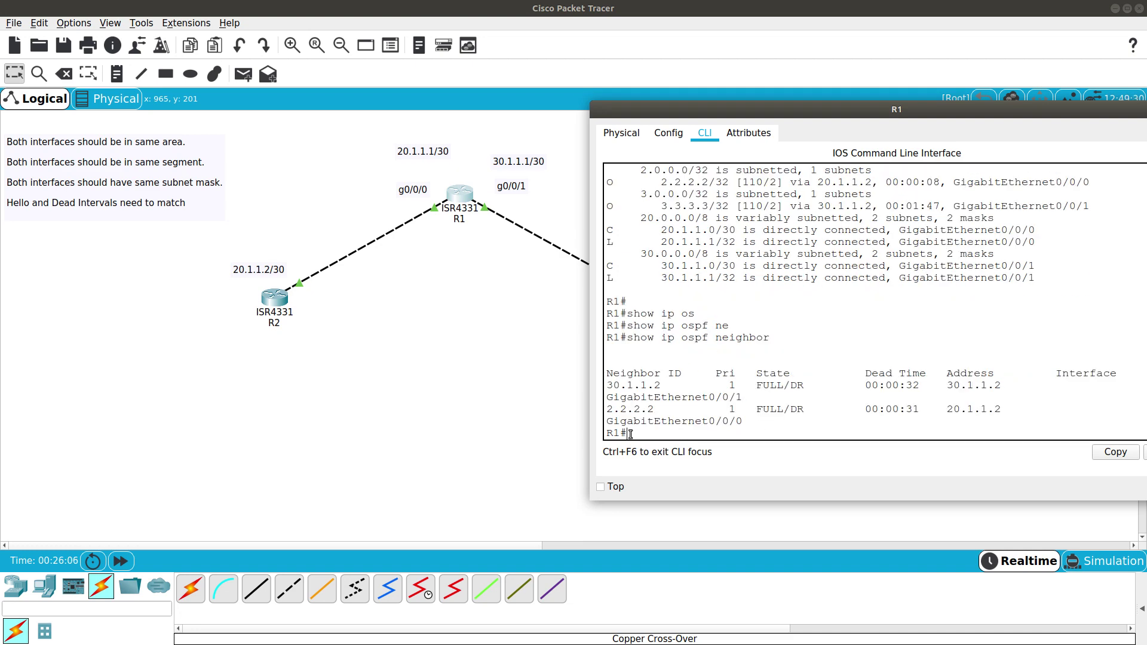
Enlarge R1's window and examine the neighbor IDs, states, addresses and interfaces in the OSPF neighbor table.
drag(591, 500, 427, 530)
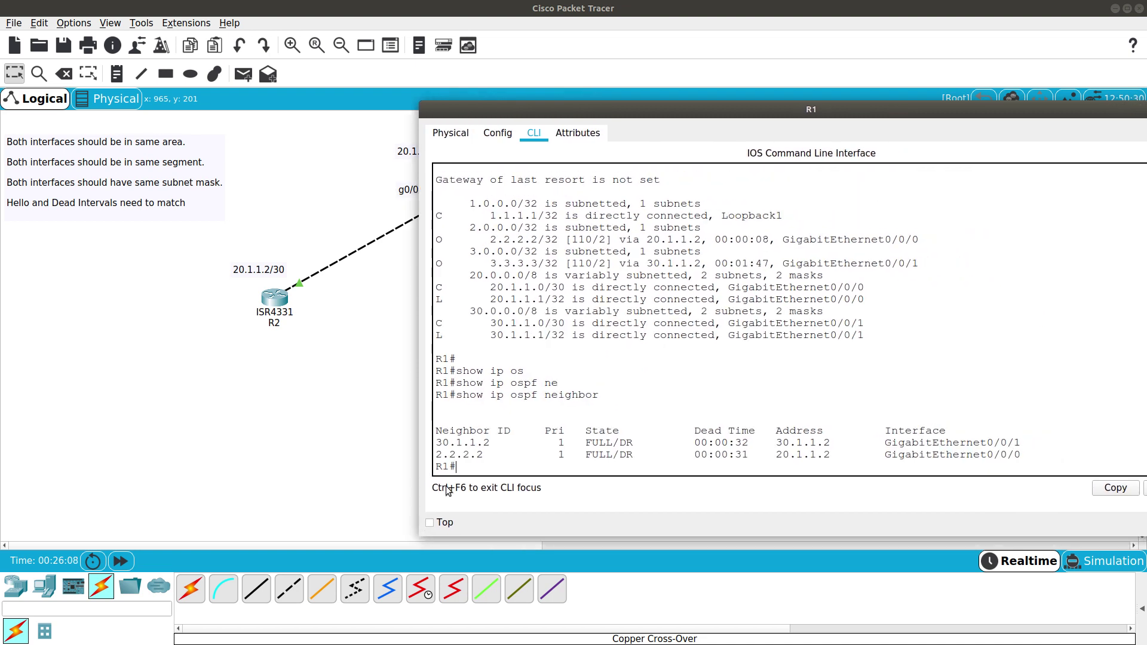
drag(504, 443, 438, 454)
drag(633, 455, 620, 455)
drag(777, 443, 1028, 454)
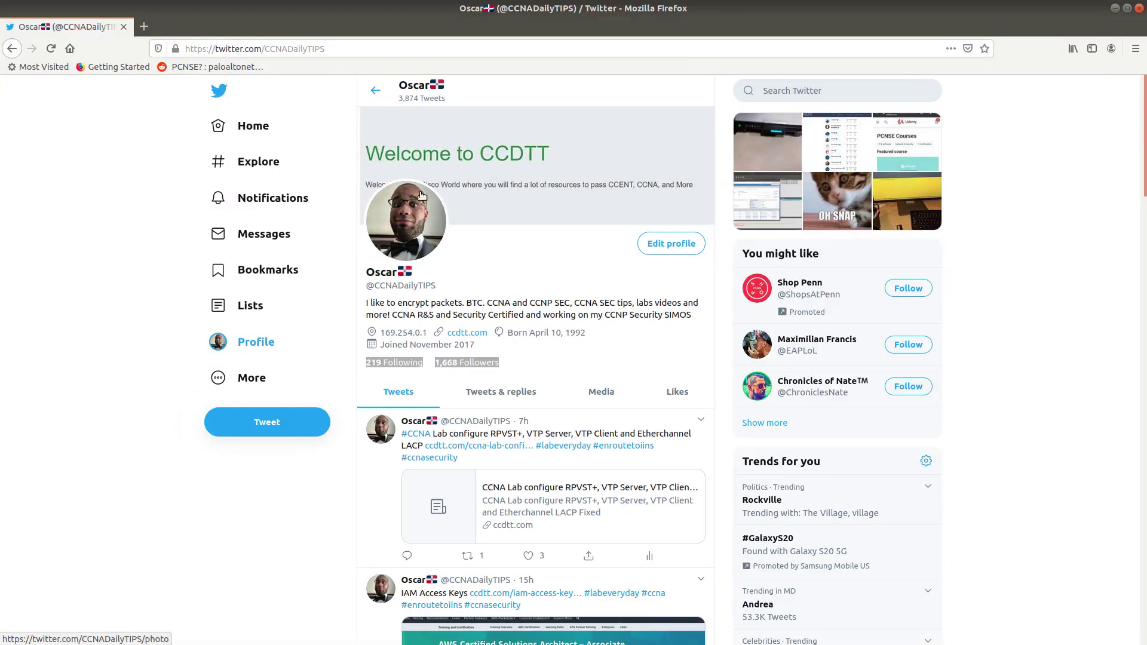
Switch to the Twitter profile in Firefox and highlight the account handle.
drag(436, 285, 364, 285)
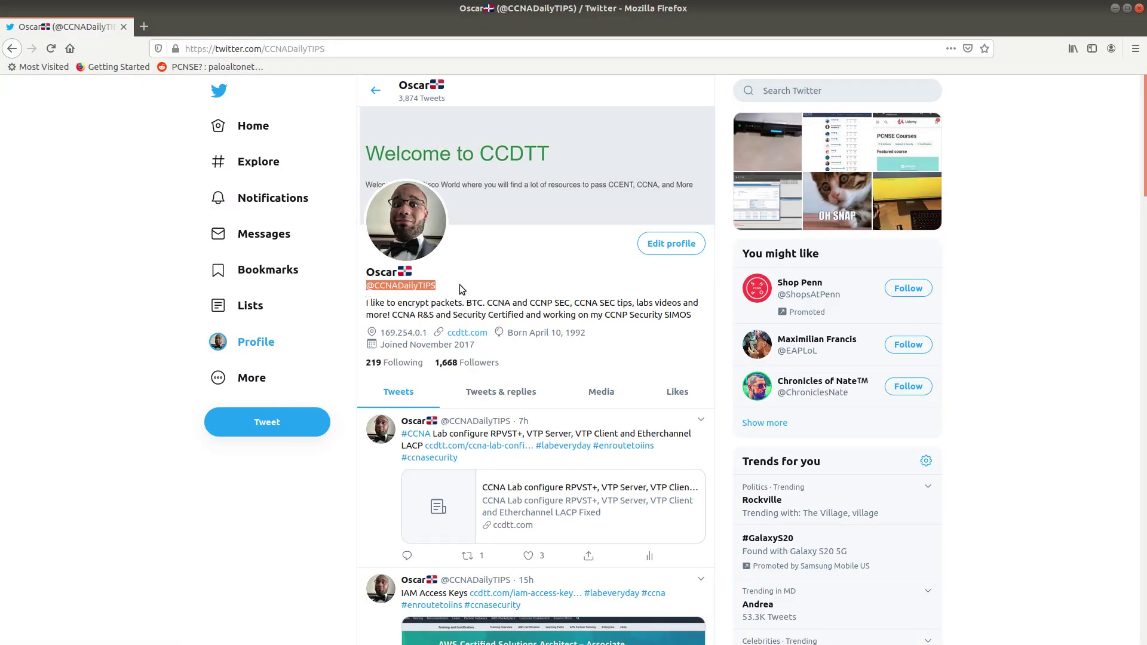